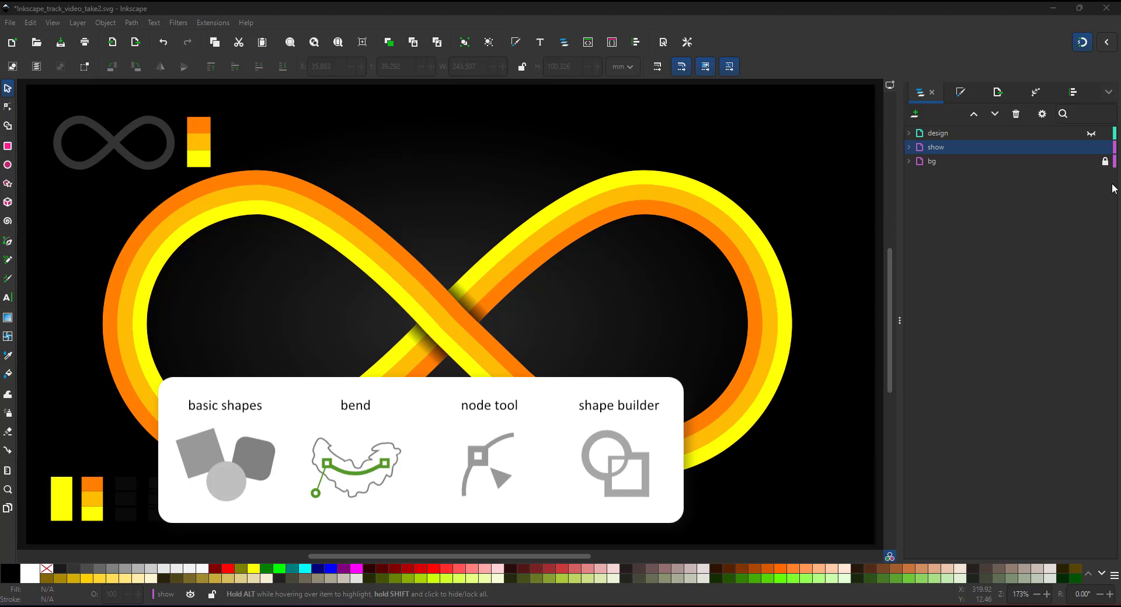
# - Duplicate rect33 and rect31 in the show layer, fill the copies white and move them inside the left loop
pyautogui.click(908, 147)
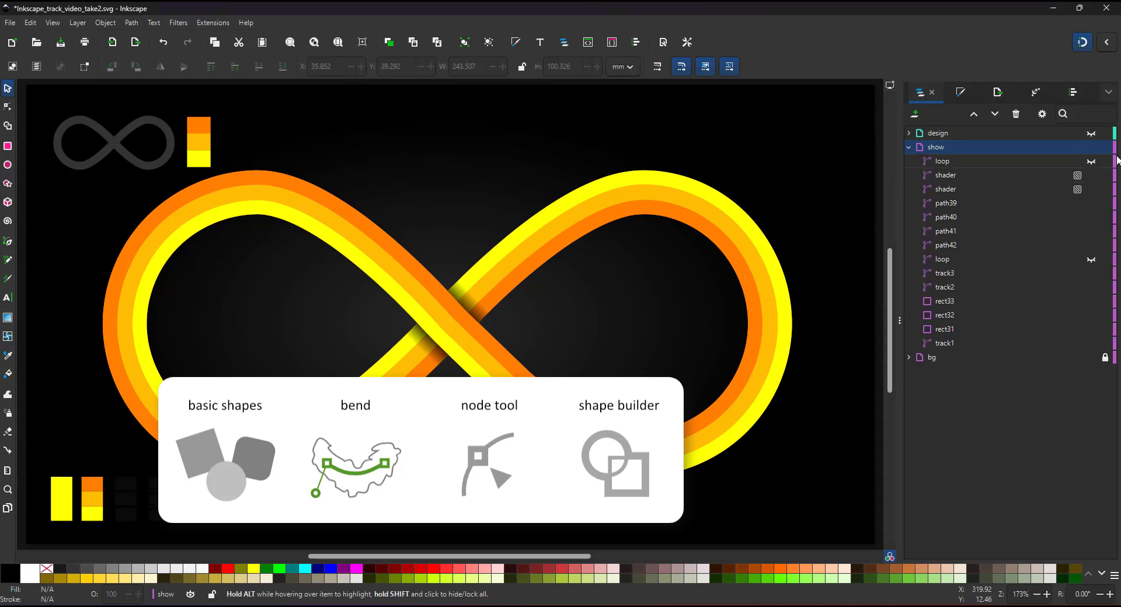
pyautogui.click(956, 302)
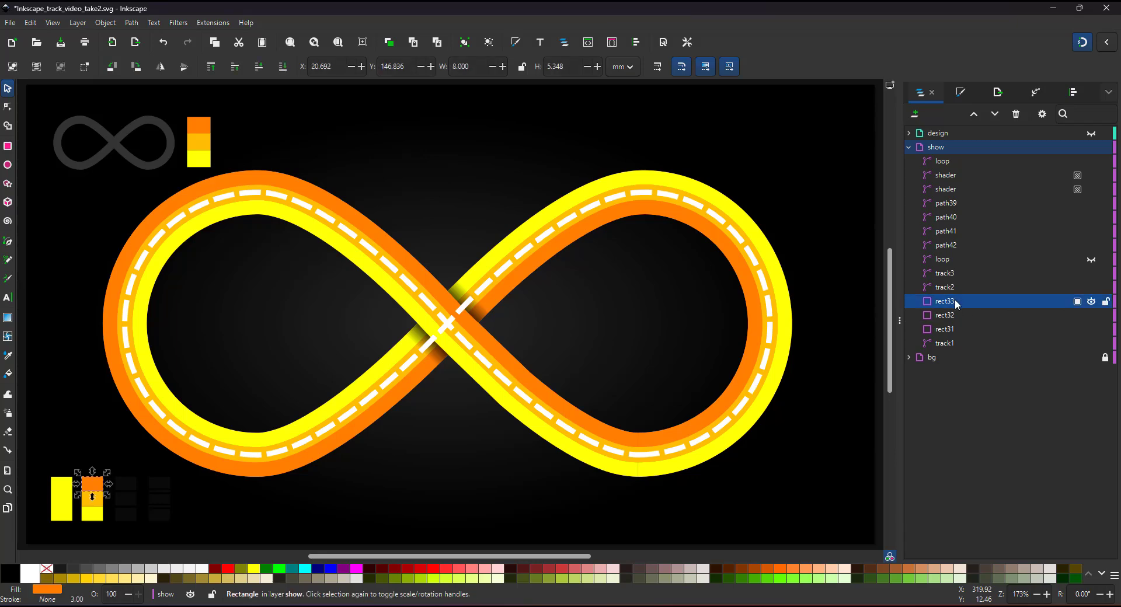
pyautogui.keyDown('ctrl'); pyautogui.click(951, 331); pyautogui.keyUp('ctrl')
pyautogui.hotkey('ctrl', 'd')
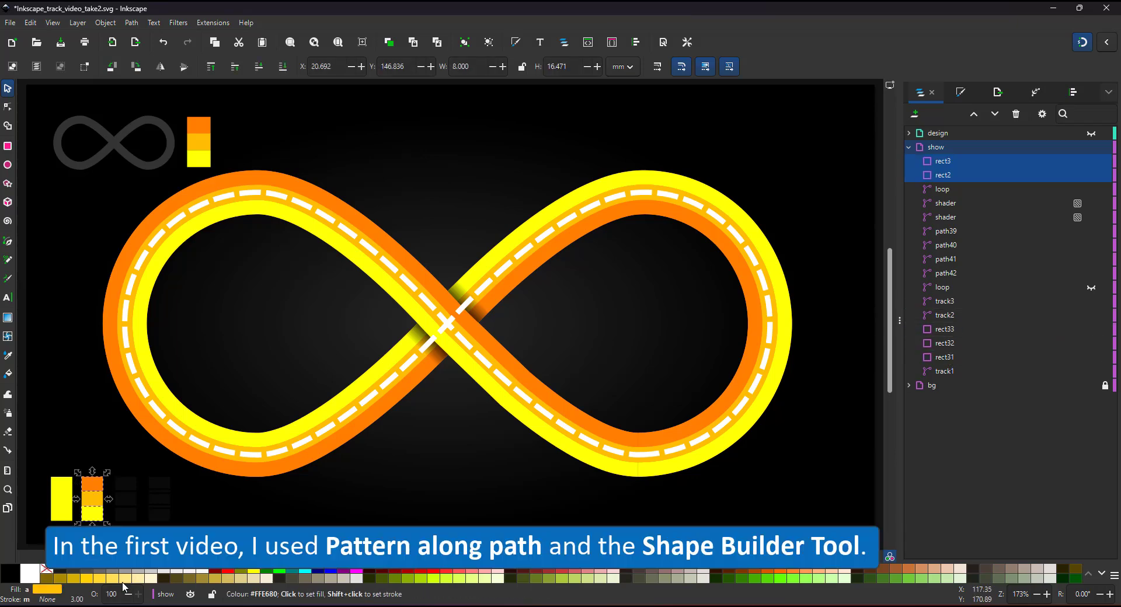
pyautogui.click(30, 574)
pyautogui.moveTo(91, 482); pyautogui.dragTo(300, 298)
# - Combine the two white rectangles into a single path and rename it "path"
pyautogui.hotkey('ctrl', '+')
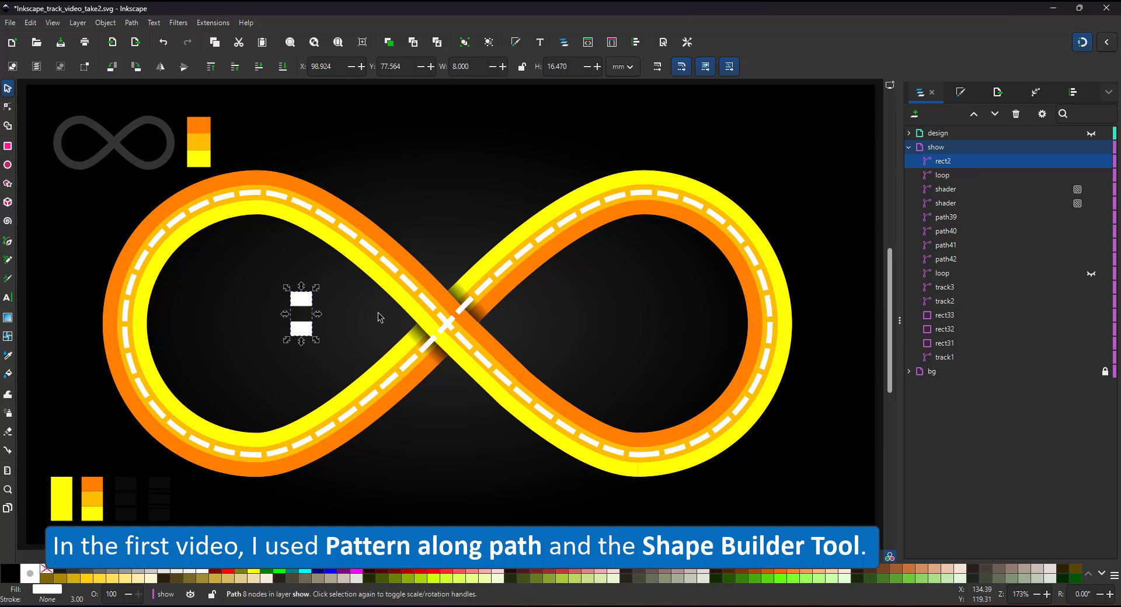
pyautogui.doubleClick(946, 162)
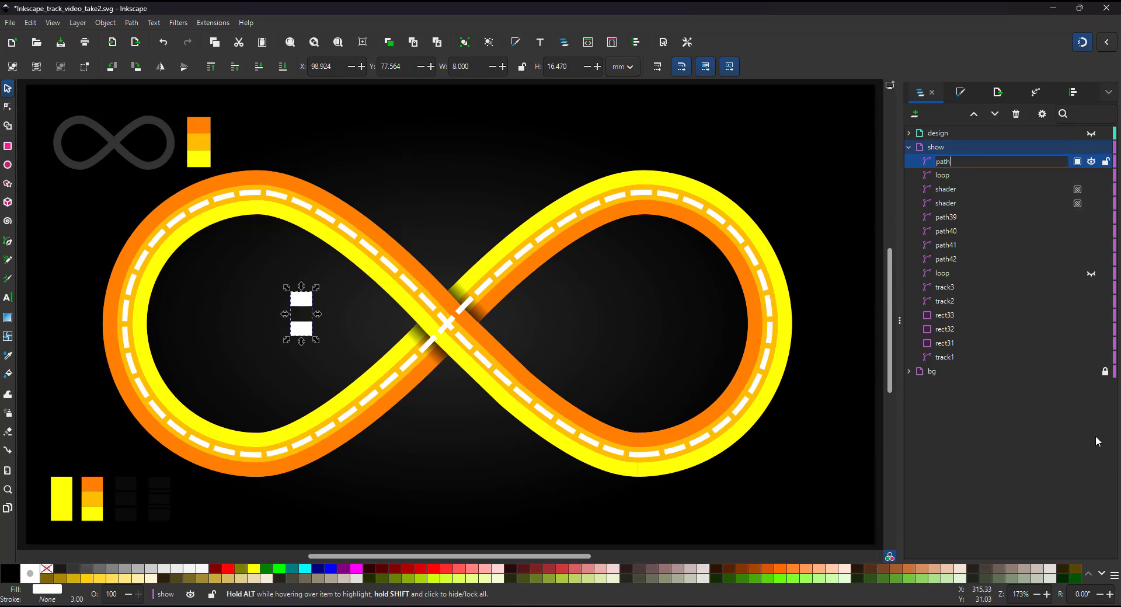
pyautogui.press('Return')
# - Search the live path effects for "patt" with the upper loop path of the show layer selected
pyautogui.click(950, 175)
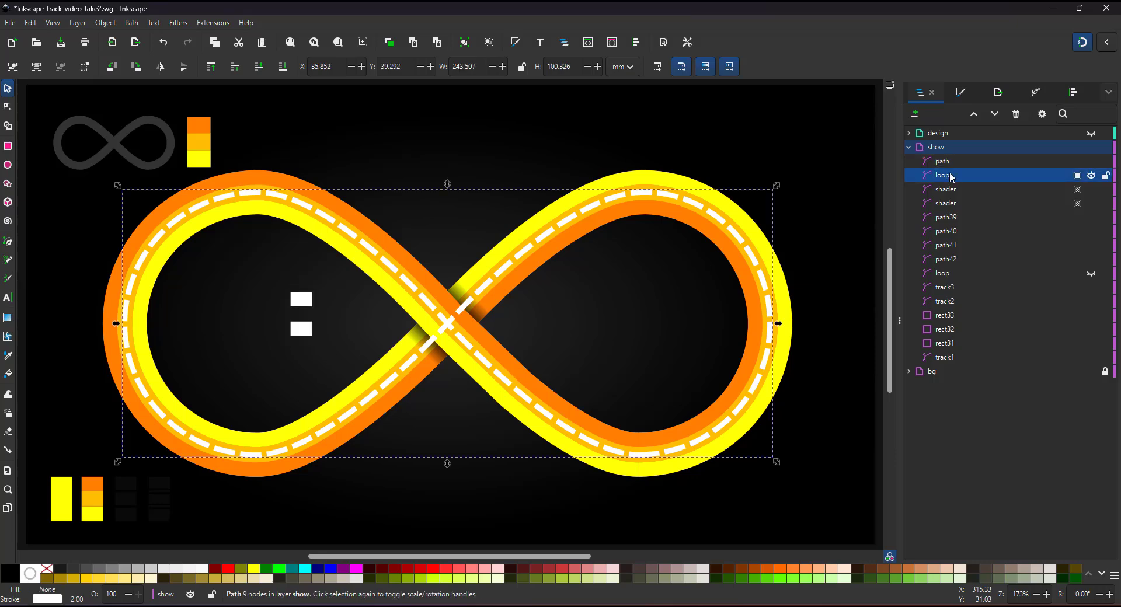
pyautogui.click(1034, 91)
pyautogui.write('p')
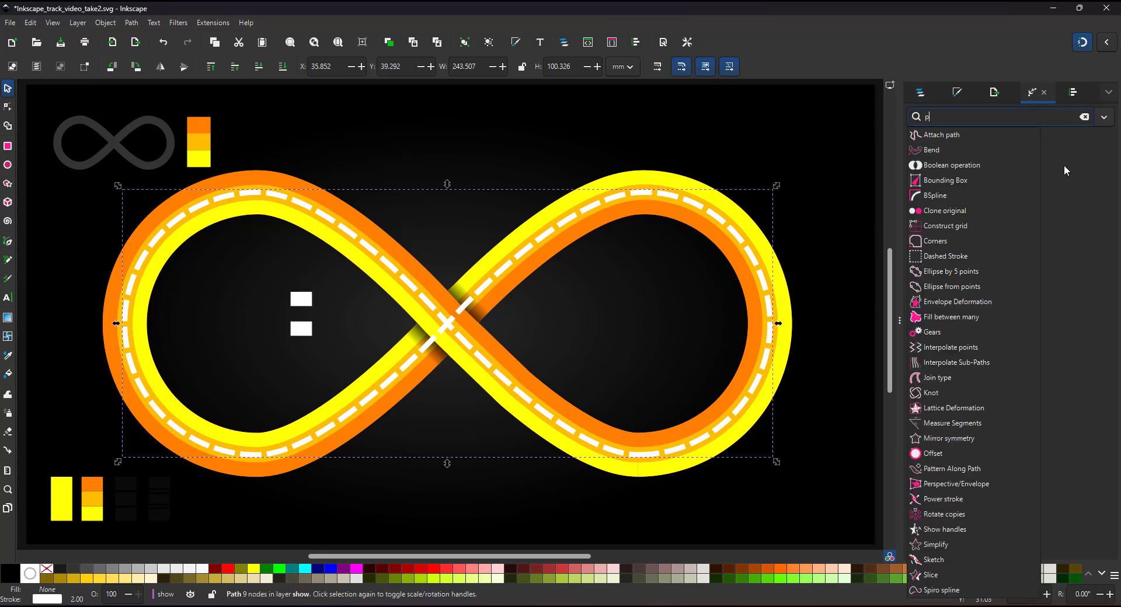
pyautogui.write('att')
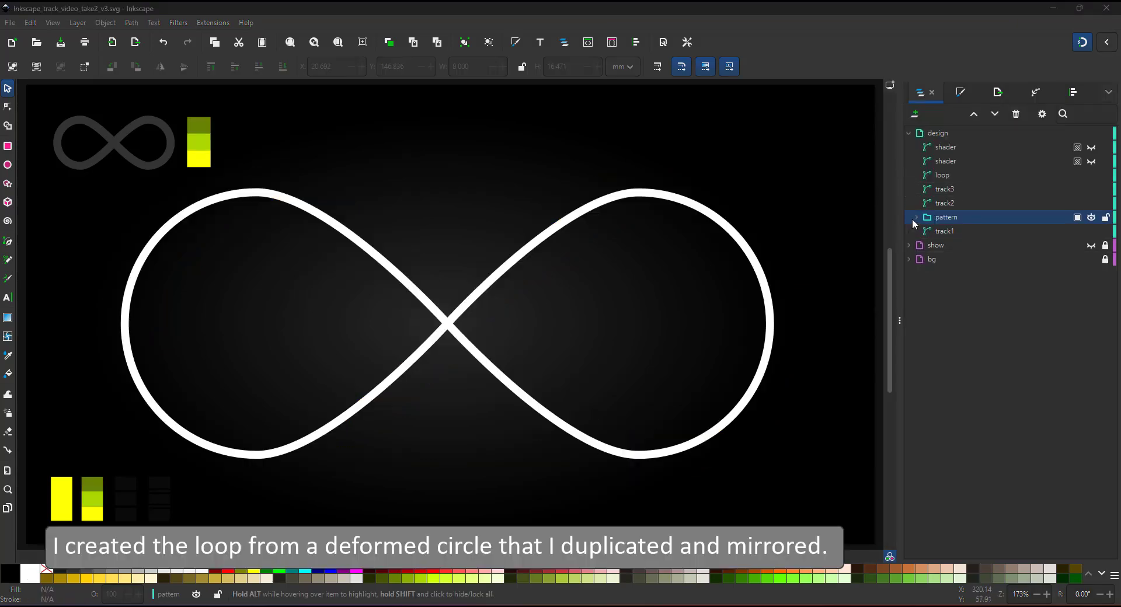
# - Copy the three-rectangle pattern group, paste it in place and move the copy above the loop's crossing
pyautogui.click(916, 217)
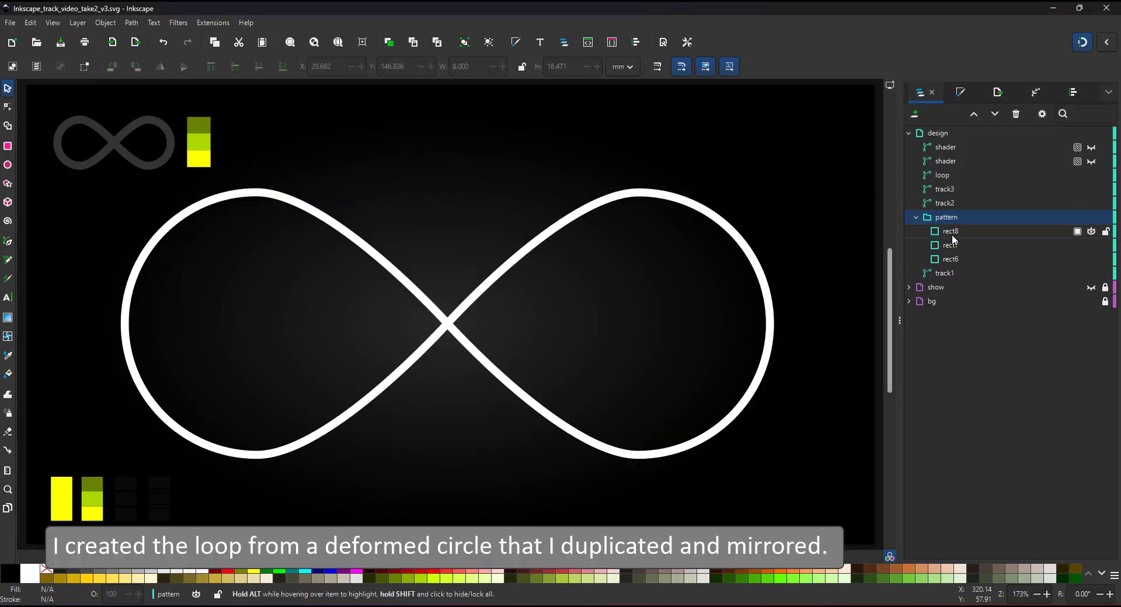
pyautogui.click(951, 245)
pyautogui.click(956, 260)
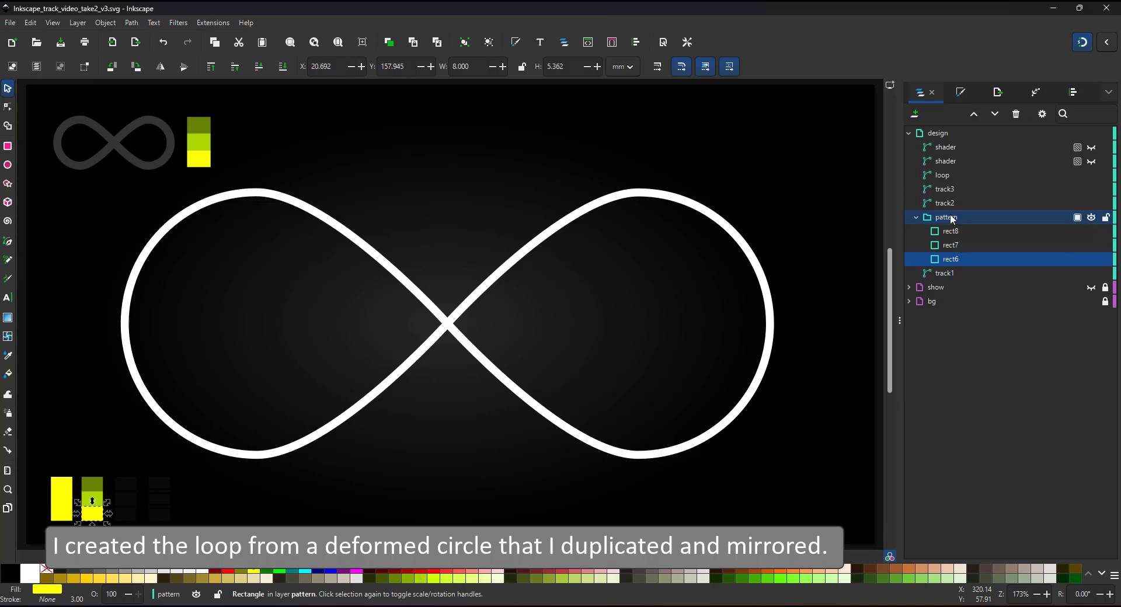
pyautogui.click(928, 218)
pyautogui.click(916, 217)
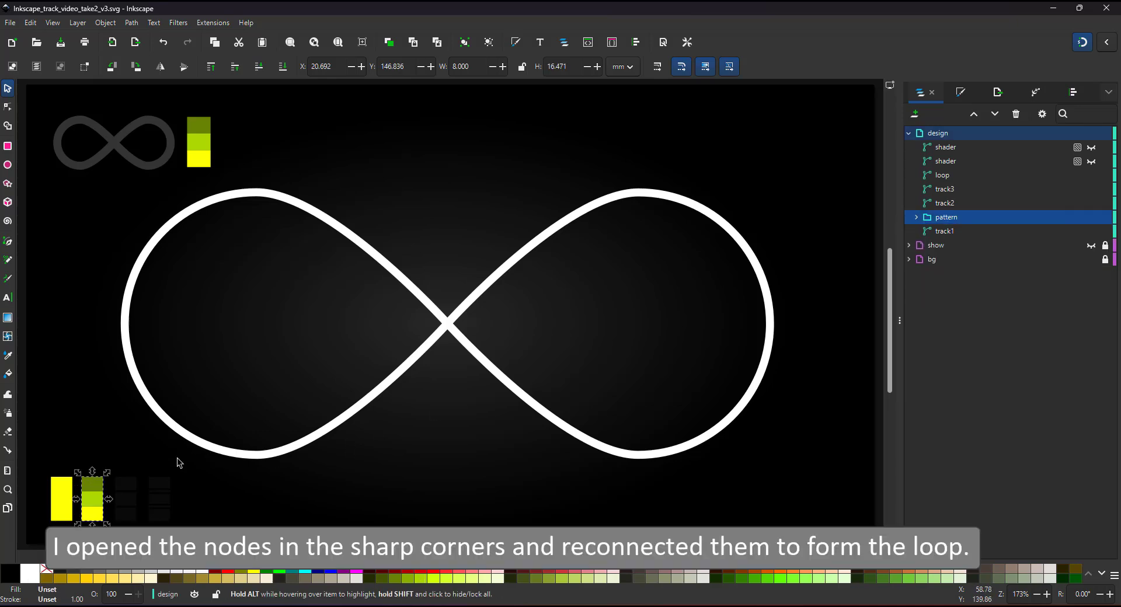
pyautogui.hotkey('ctrl', 'c')
pyautogui.hotkey('ctrl', 'alt', 'v')
pyautogui.moveTo(99, 491); pyautogui.dragTo(453, 228)
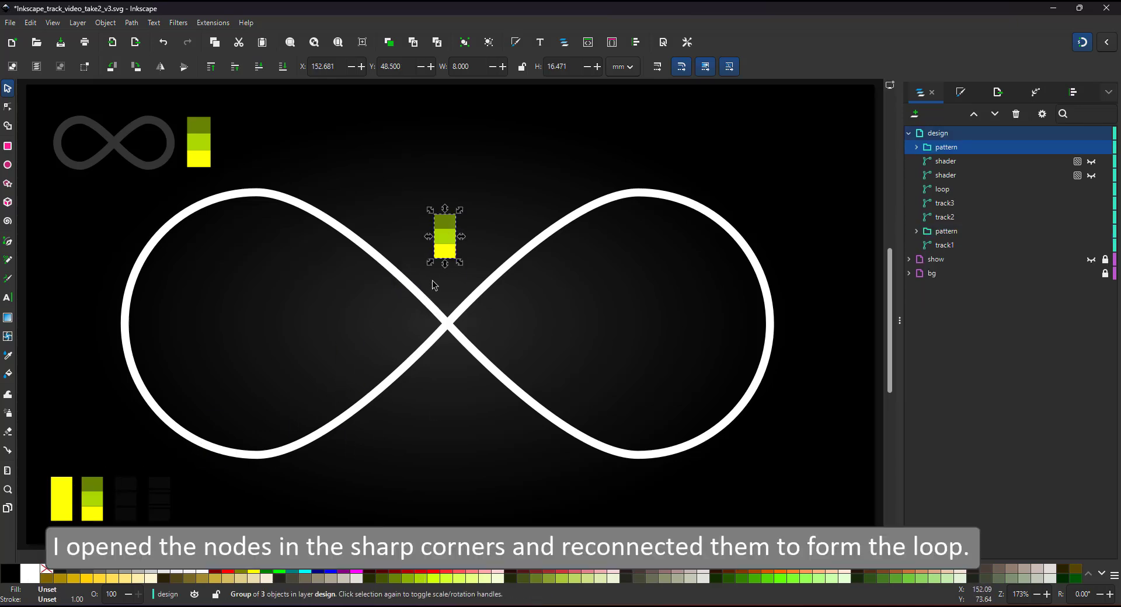
# - Copy the white loop path to the clipboard
pyautogui.click(433, 319)
pyautogui.rightClick(449, 320)
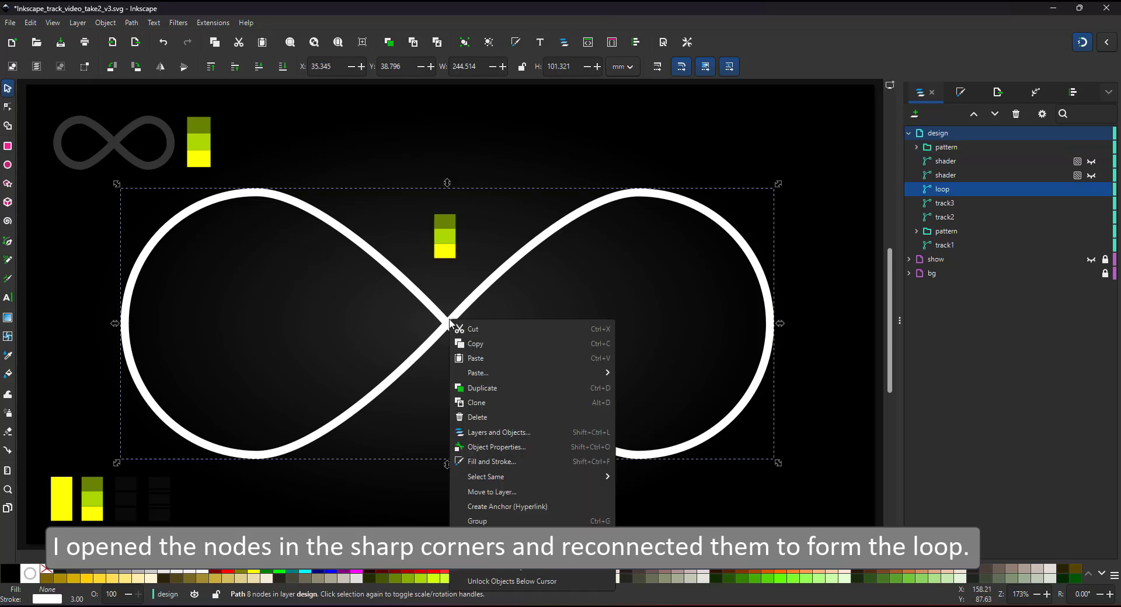
pyautogui.click(493, 346)
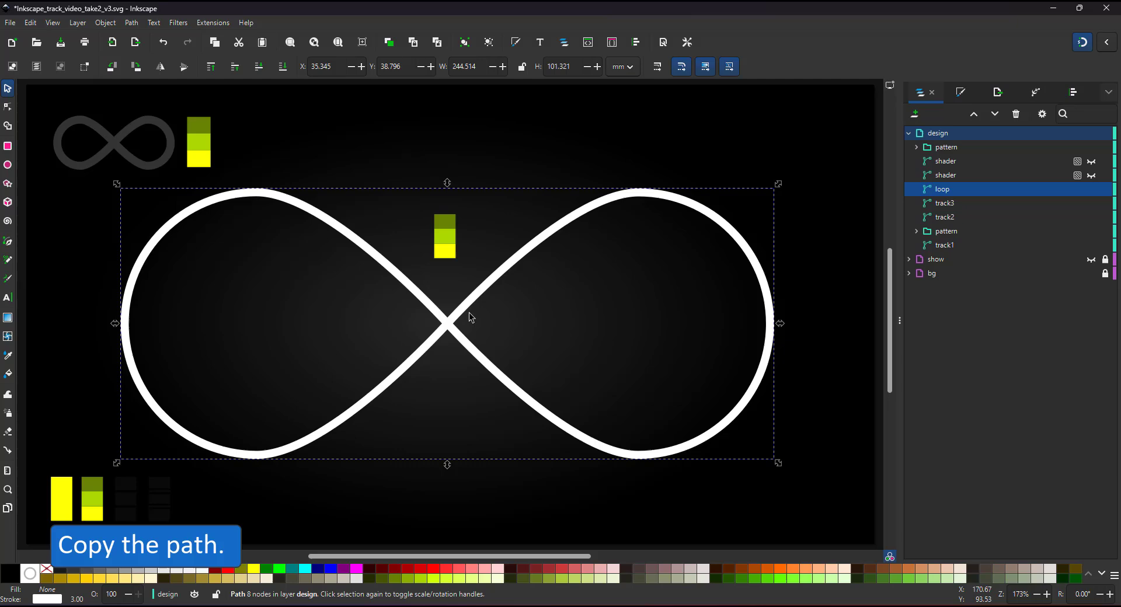
# - Apply the Bend path effect to the copied pattern group with the pasted loop as bend path, and align the result over the white loop
pyautogui.click(440, 258)
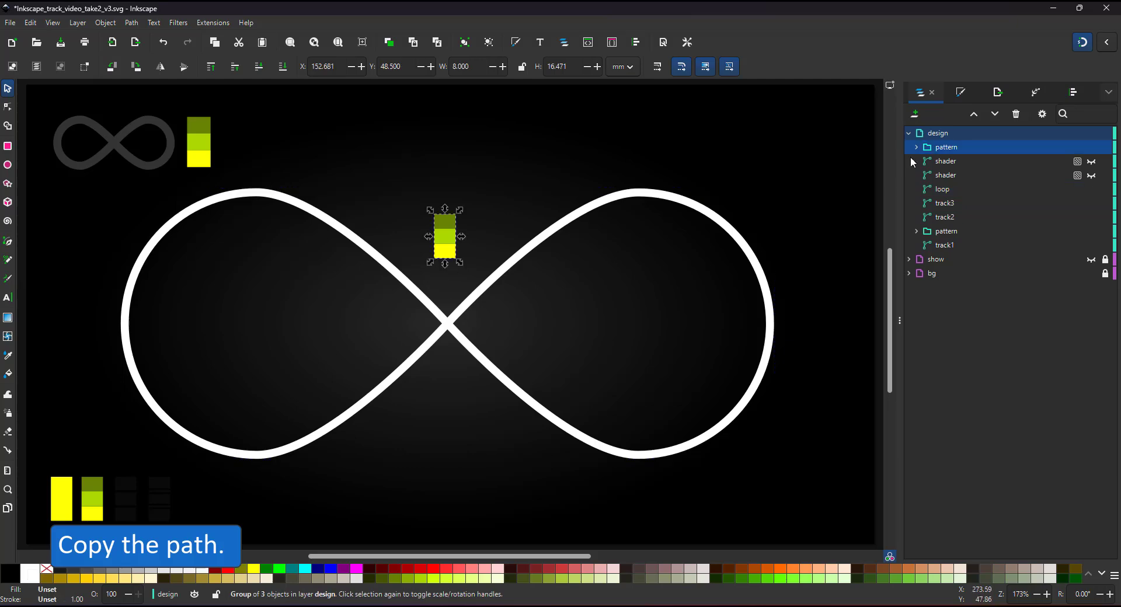
pyautogui.click(1036, 95)
pyautogui.write('b')
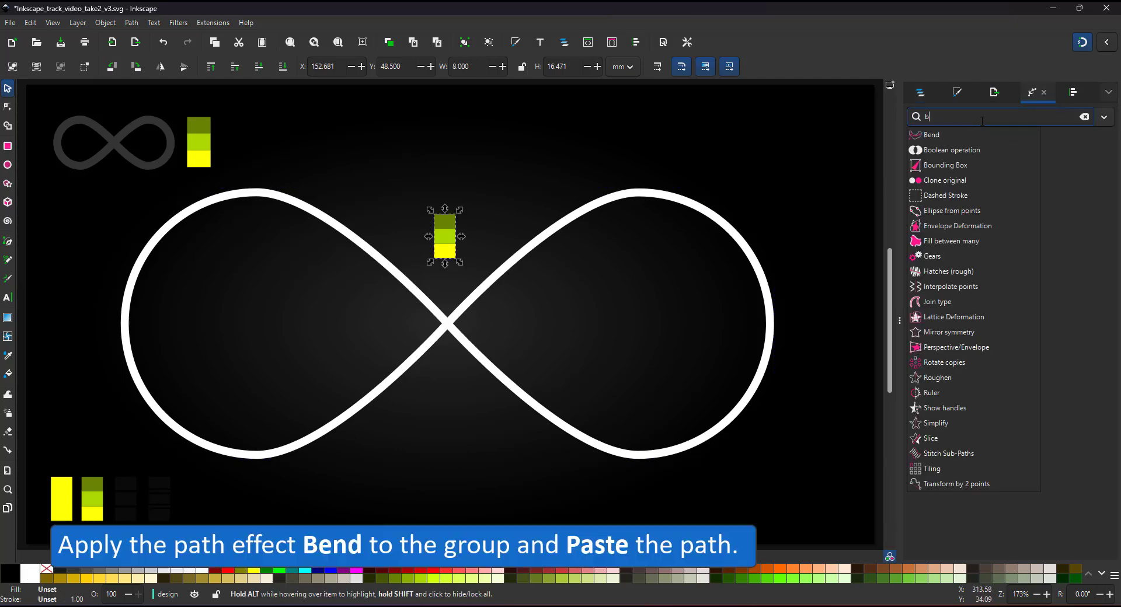
pyautogui.click(963, 131)
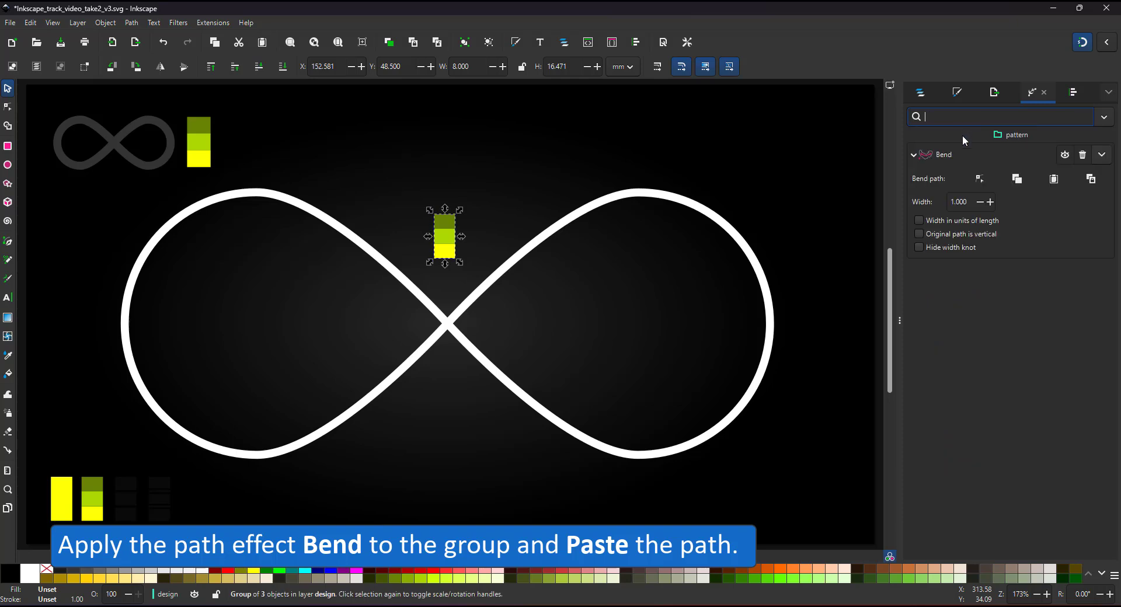
pyautogui.click(1052, 186)
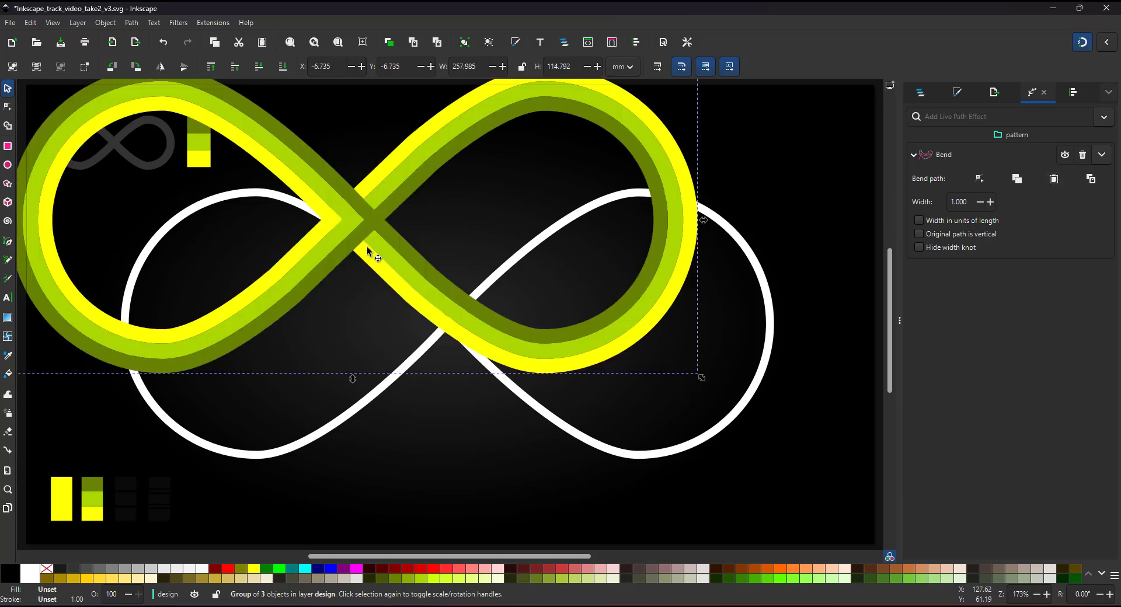
pyautogui.moveTo(366, 246); pyautogui.dragTo(447, 323)
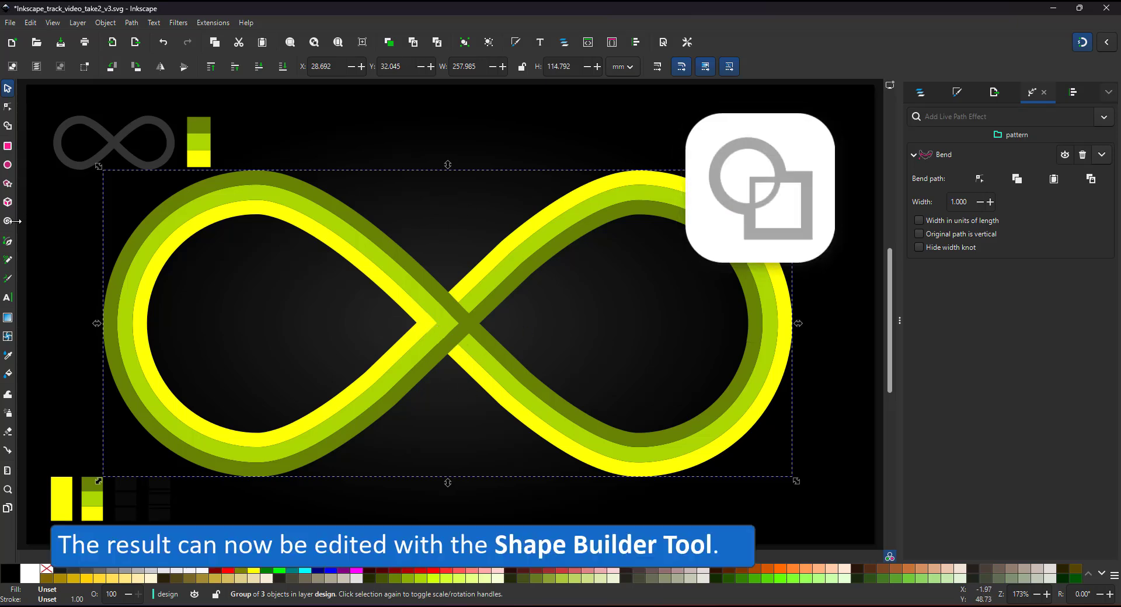
# - Unite the track fragments at the crossing and the right loop's outer edge with the Shape Builder so one diagonal passes over the other
pyautogui.click(8, 126)
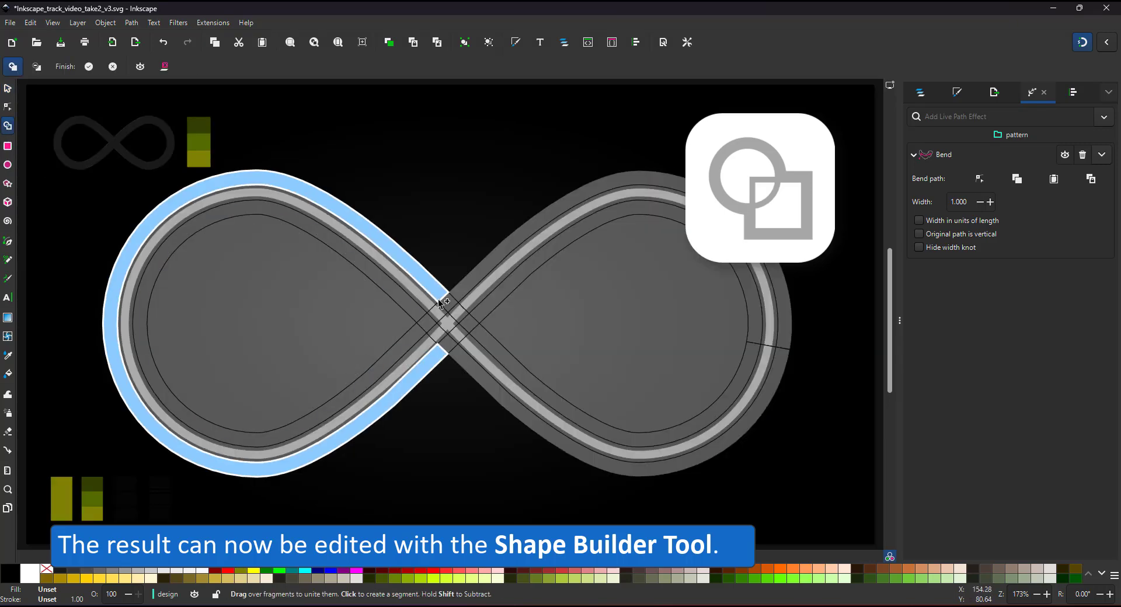
pyautogui.moveTo(444, 305)
pyautogui.mouseDown()
pyautogui.moveTo(483, 344)
pyautogui.moveTo(833, 315)
pyautogui.moveTo(736, 341)
pyautogui.moveTo(425, 300)
pyautogui.moveTo(450, 338)
pyautogui.moveTo(550, 376)
pyautogui.moveTo(765, 355)
pyautogui.moveTo(769, 332)
pyautogui.moveTo(420, 319)
pyautogui.moveTo(450, 332)
pyautogui.moveTo(467, 363)
pyautogui.mouseUp()
pyautogui.moveTo(789, 357)
pyautogui.mouseDown()
pyautogui.moveTo(790, 335)
pyautogui.moveTo(765, 328)
pyautogui.mouseUp()
pyautogui.click(8, 88)
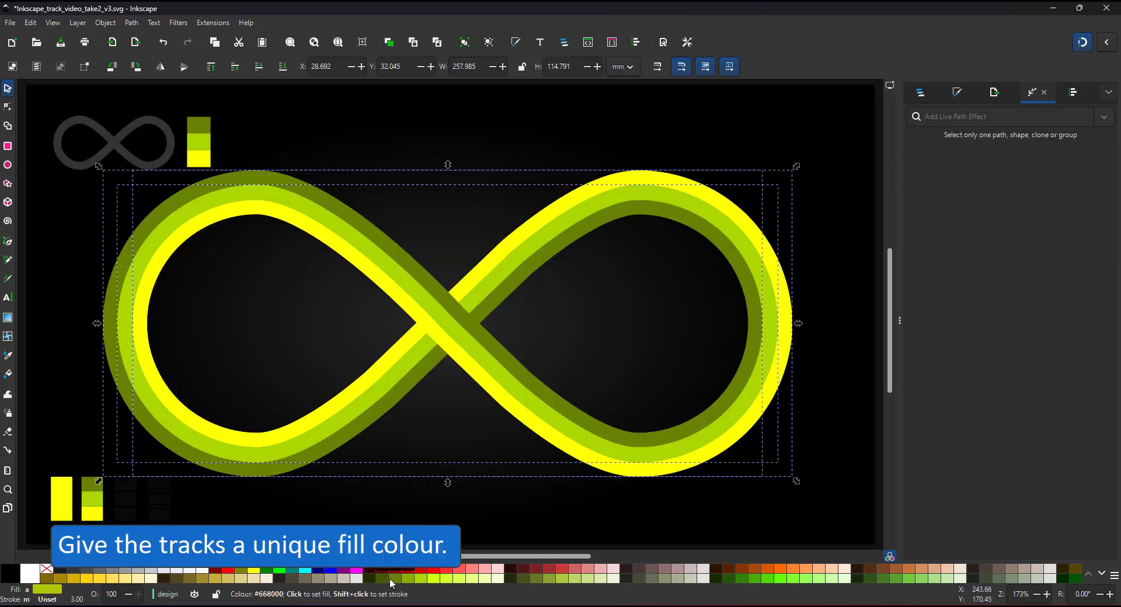
# - Fill all three tracks yellow, and recolour the track on the right loop's outer edge olive green
pyautogui.click(254, 570)
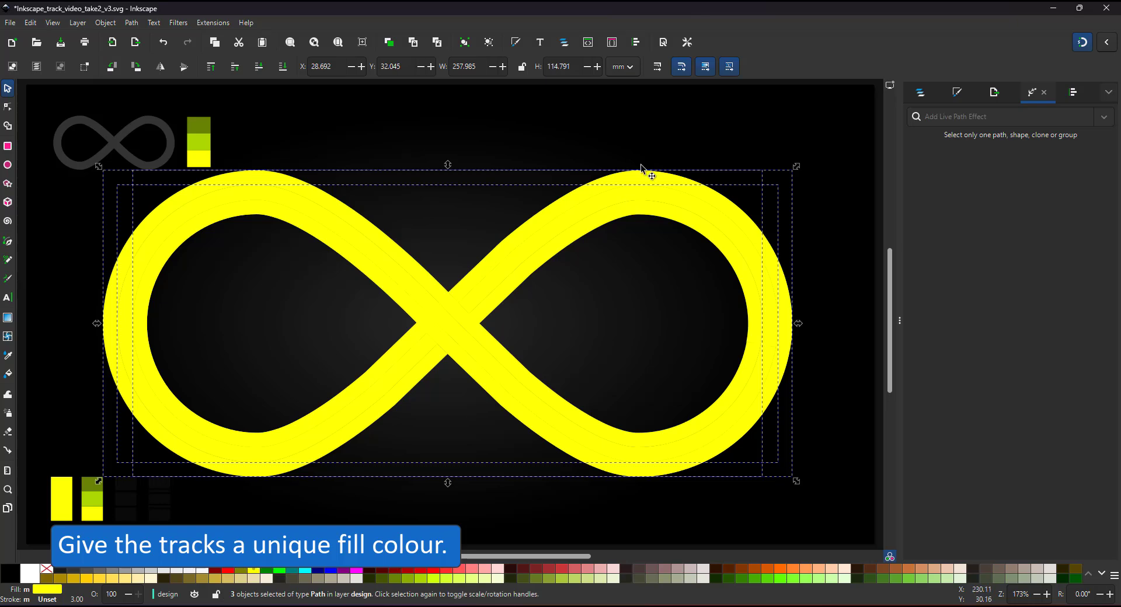
pyautogui.click(625, 198)
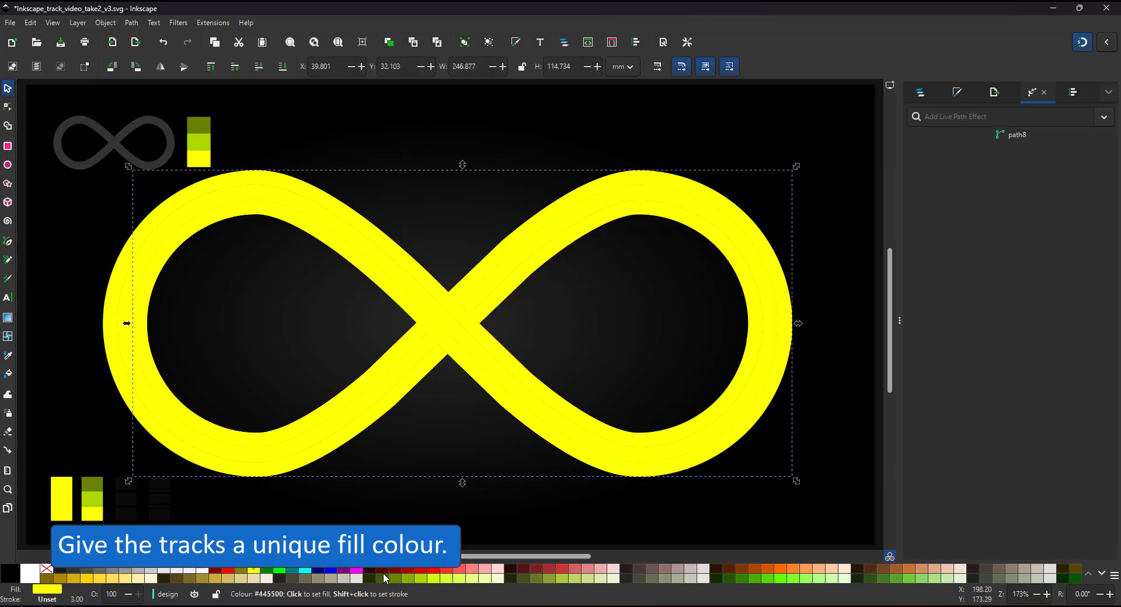
pyautogui.click(401, 579)
# - Undo a mistaken fill on the right loop's inner track and fill the middle track lime green instead
pyautogui.click(670, 214)
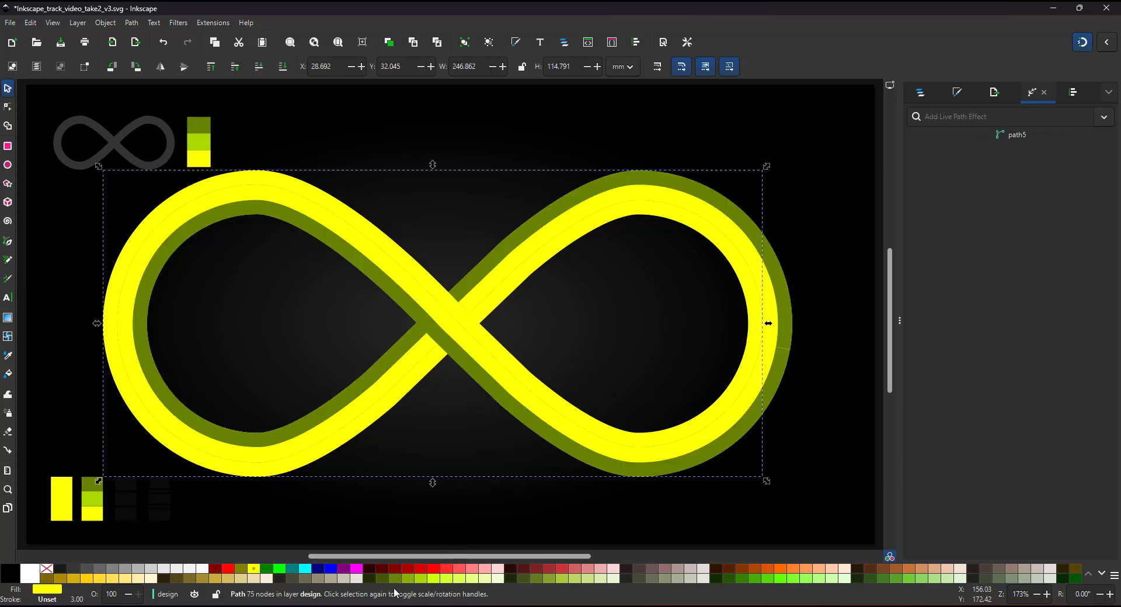
pyautogui.click(424, 580)
pyautogui.hotkey('ctrl', 'z')
pyautogui.click(642, 191)
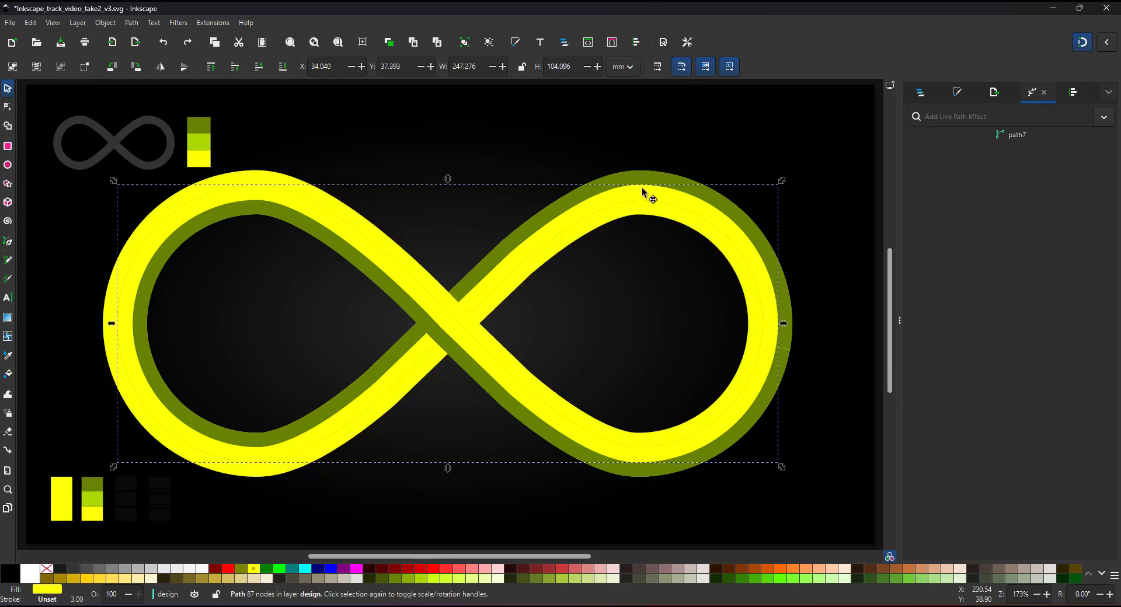
pyautogui.click(422, 579)
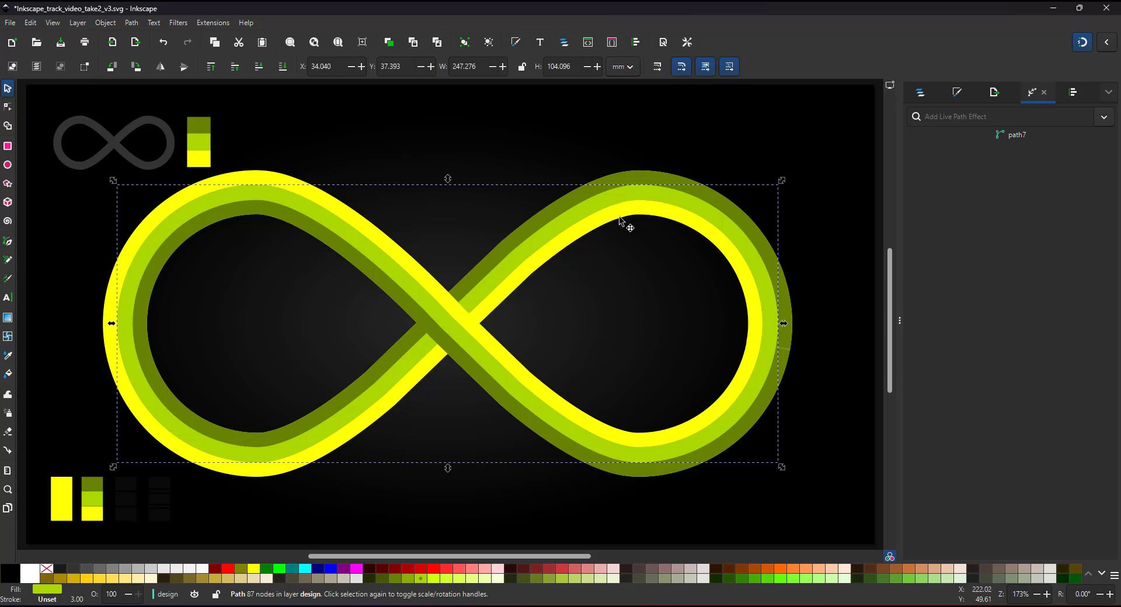
# - Raise both shader paths to the top of the design layer and make them visible
pyautogui.click(918, 97)
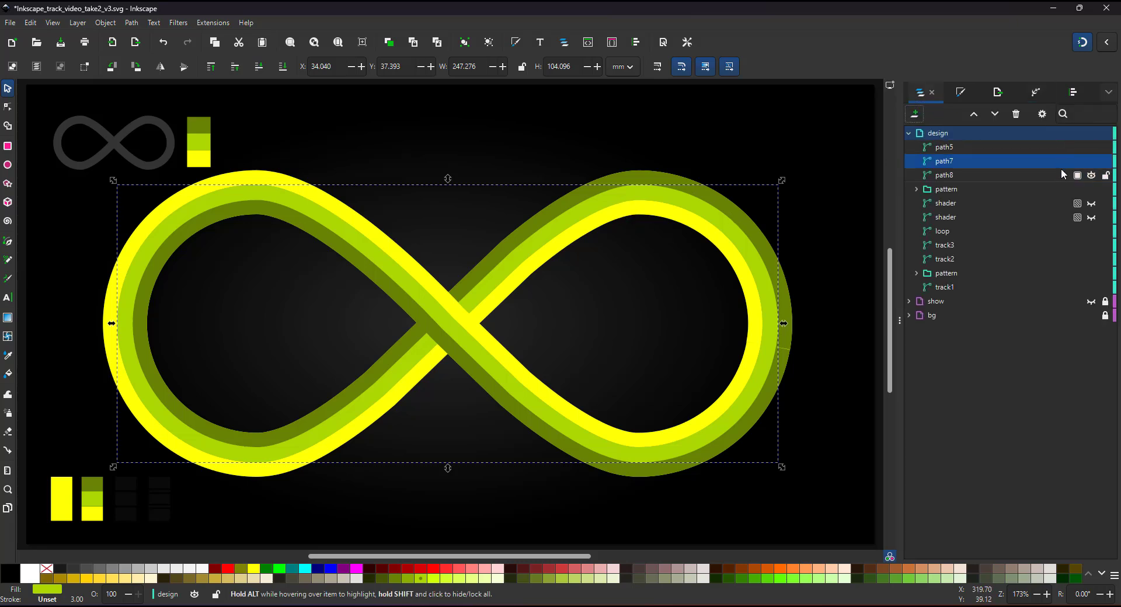
pyautogui.click(958, 206)
pyautogui.keyDown('shift'); pyautogui.click(959, 215); pyautogui.keyUp('shift')
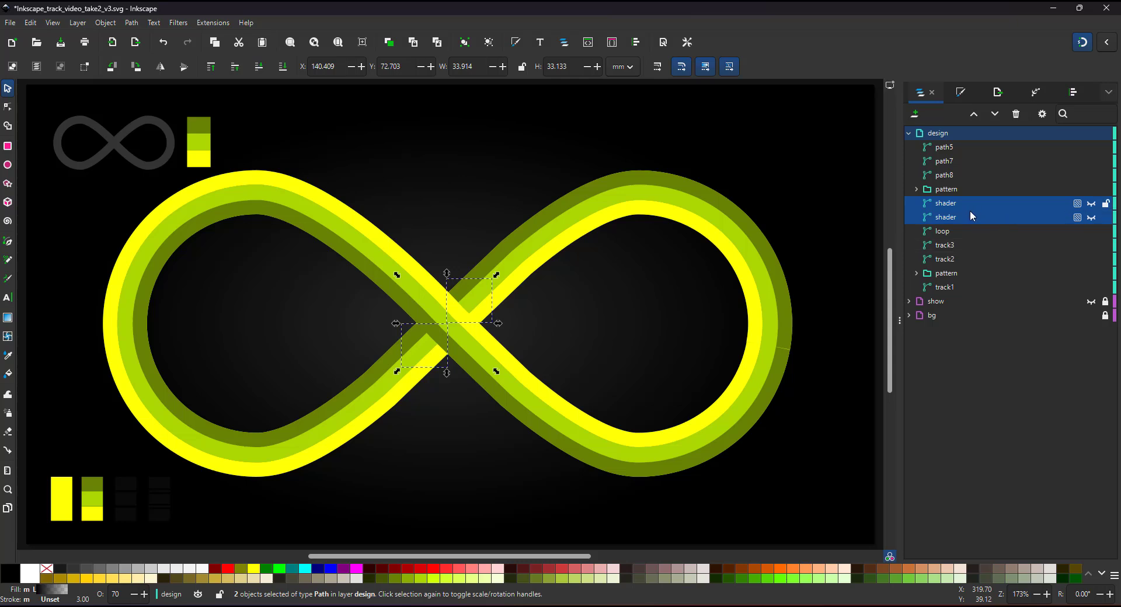
pyautogui.click(973, 113)
pyautogui.click(973, 114)
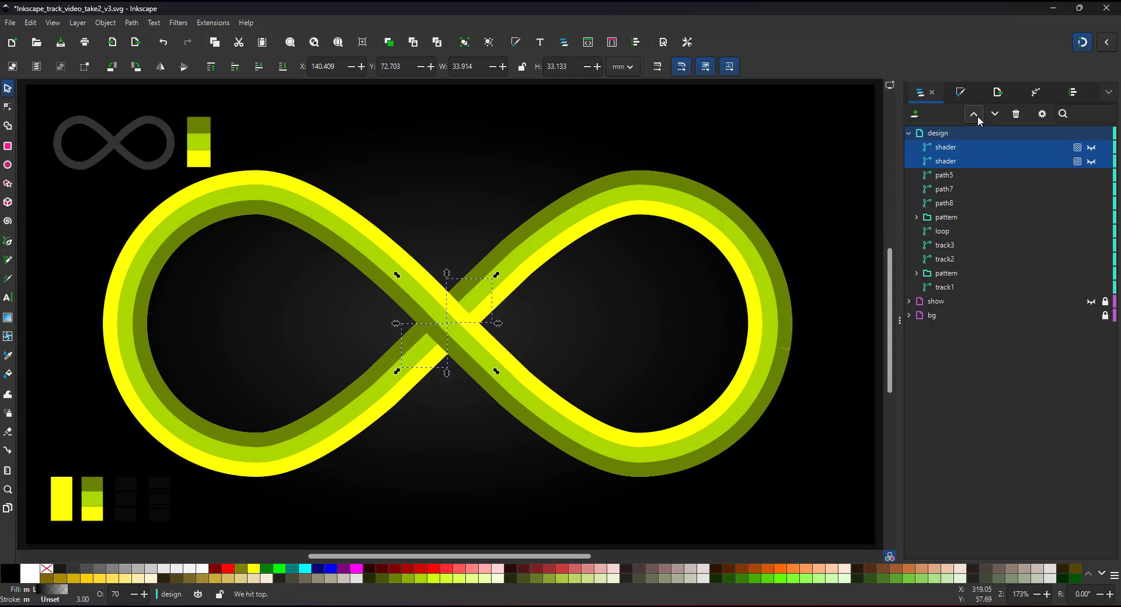
pyautogui.click(1090, 147)
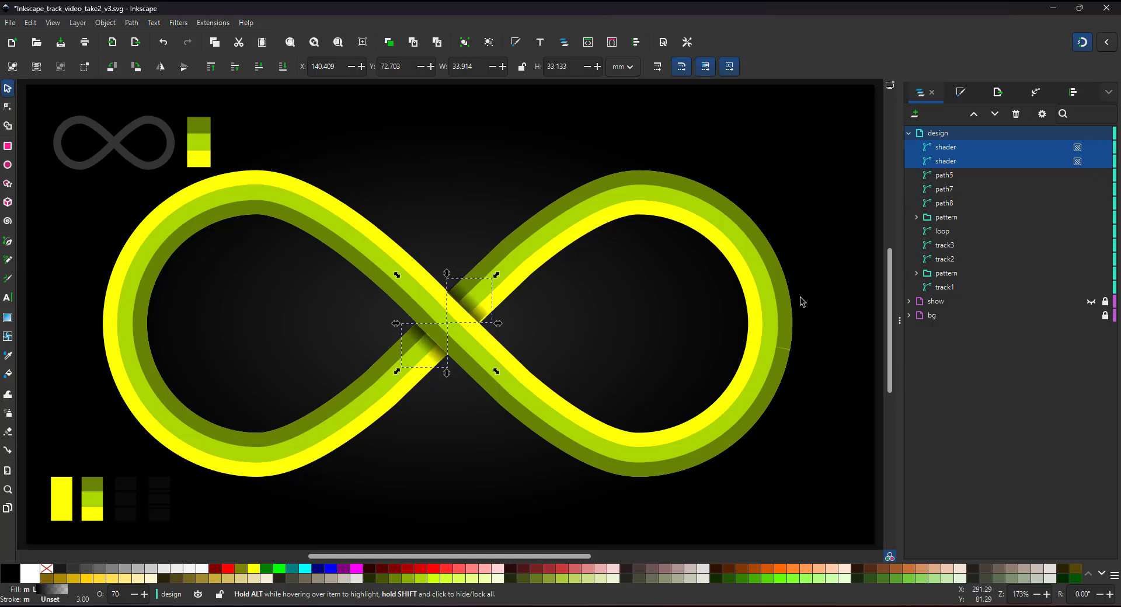
# - Snap the corner nodes of the upper-right shader at the crossing to the edges of the tracks
pyautogui.click(455, 347)
pyautogui.scroll(5, 456, 347)
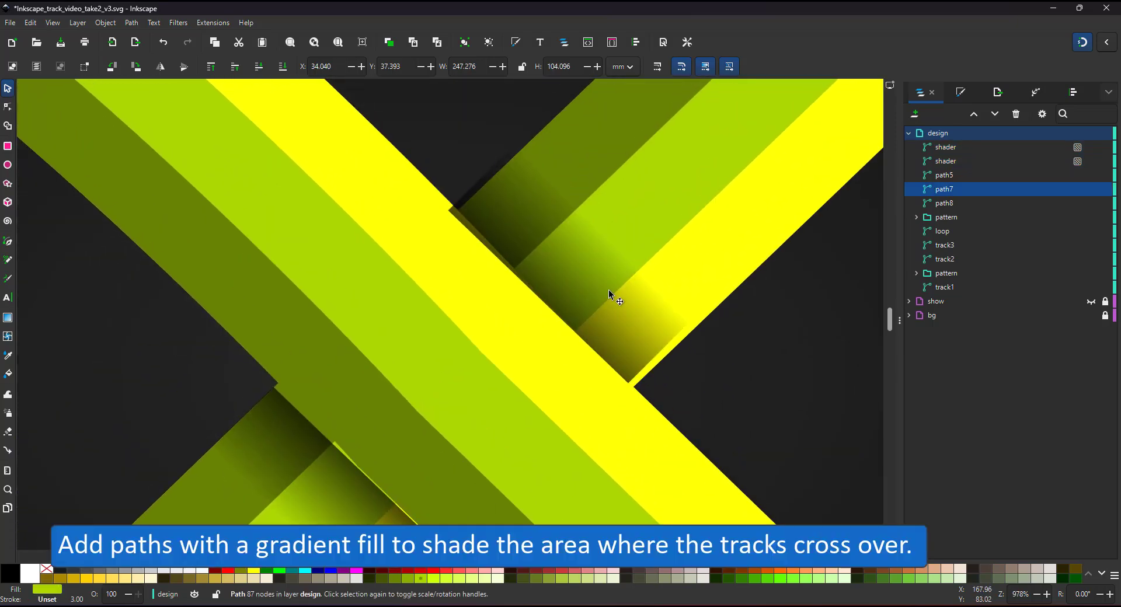
pyautogui.press('n')
pyautogui.click(539, 200)
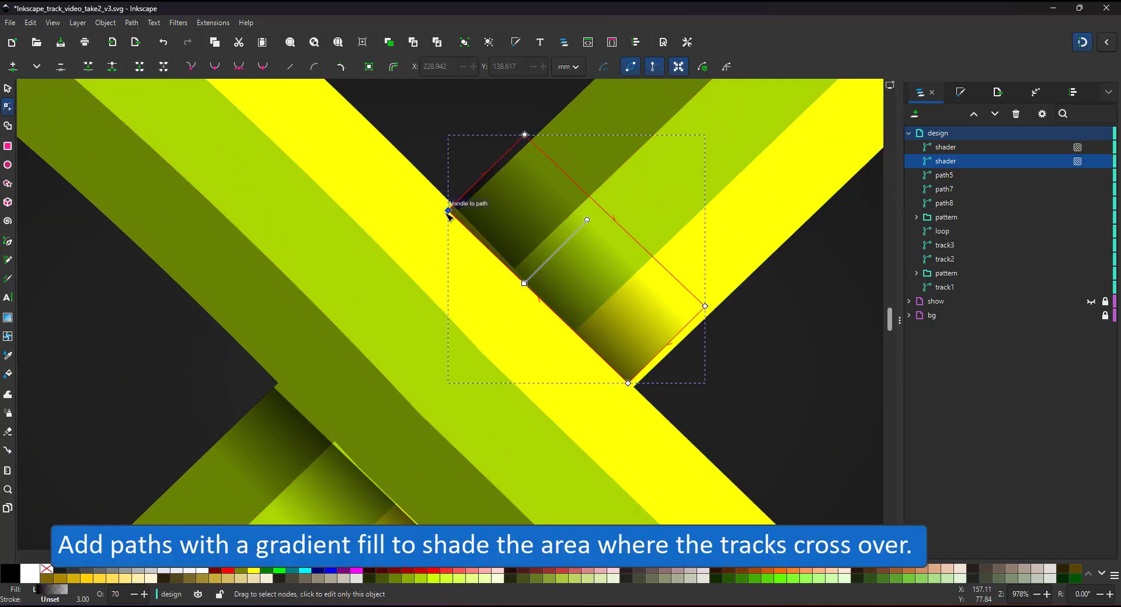
pyautogui.moveTo(448, 210); pyautogui.dragTo(457, 210)
pyautogui.moveTo(524, 135); pyautogui.dragTo(540, 131)
pyautogui.moveTo(524, 283); pyautogui.dragTo(556, 309)
pyautogui.hotkey('ctrl', 'z')
pyautogui.moveTo(629, 384); pyautogui.dragTo(635, 388)
pyautogui.moveTo(705, 306); pyautogui.dragTo(716, 307)
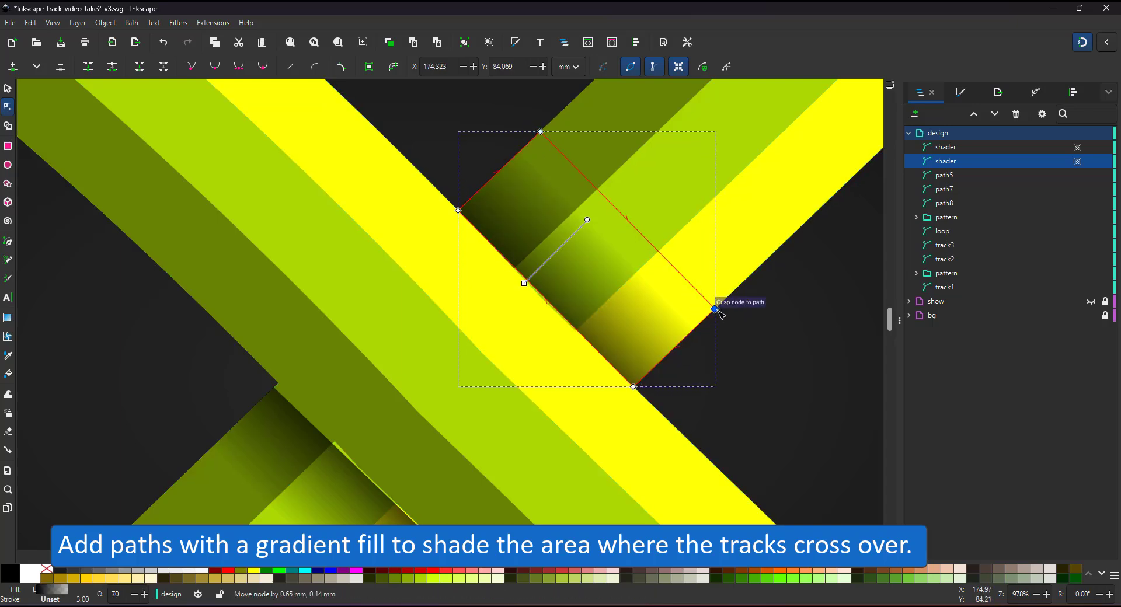
# - Adjust the top and bottom corner nodes of the lower-left shader to match the track edges at the crossing
pyautogui.moveTo(502, 388); pyautogui.dragTo(614, 168)
pyautogui.click(403, 270)
pyautogui.moveTo(385, 168); pyautogui.dragTo(390, 164)
pyautogui.moveTo(487, 416); pyautogui.dragTo(484, 419)
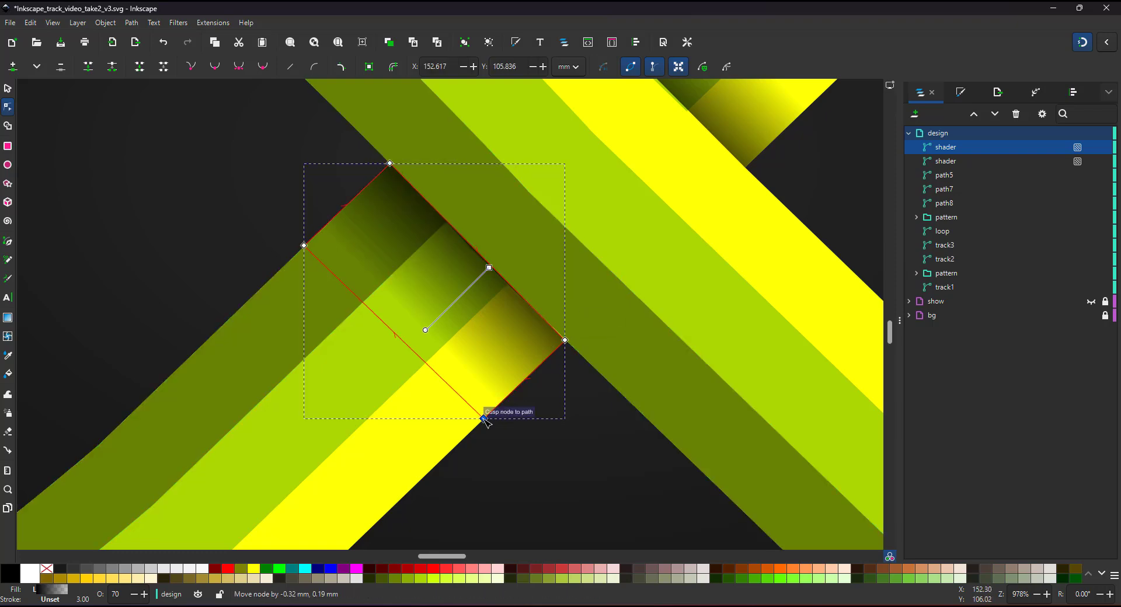
pyautogui.click(220, 358)
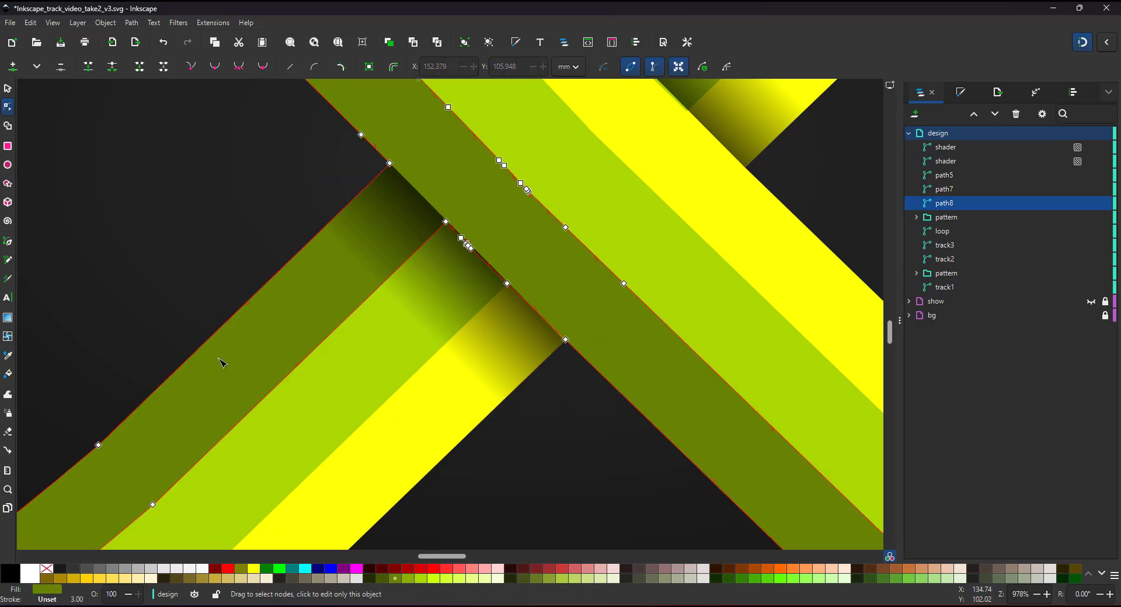
# - Delete the stray nodes along both edges of the dark green track where the tracks cross
pyautogui.press('5')
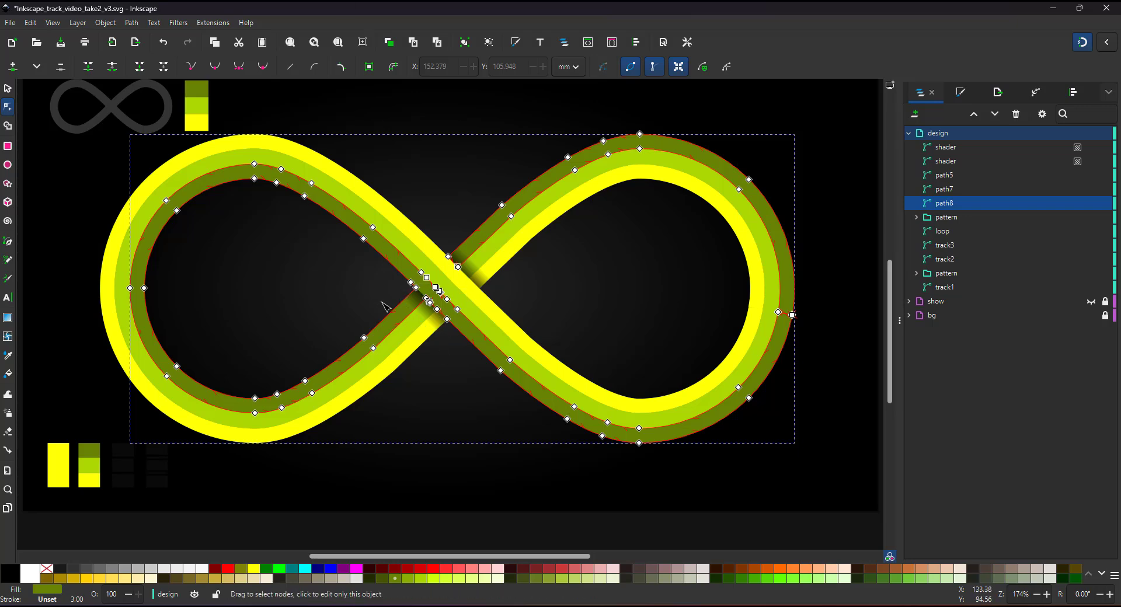
pyautogui.scroll(7, 438, 298)
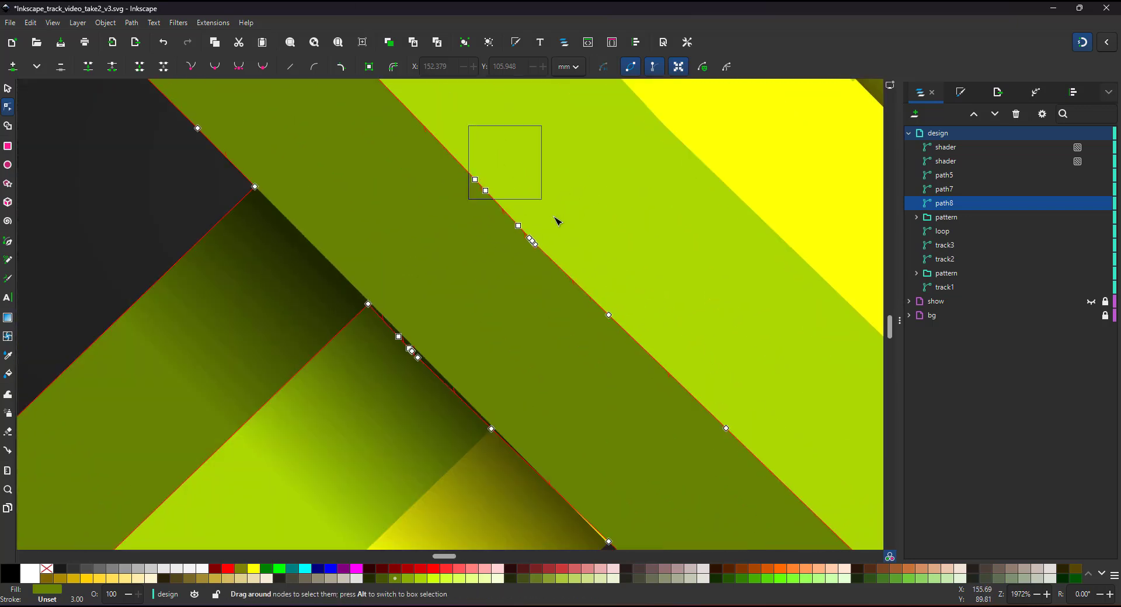
pyautogui.moveTo(556, 220); pyautogui.dragTo(595, 291)
pyautogui.press('Delete')
pyautogui.moveTo(349, 245); pyautogui.dragTo(545, 448)
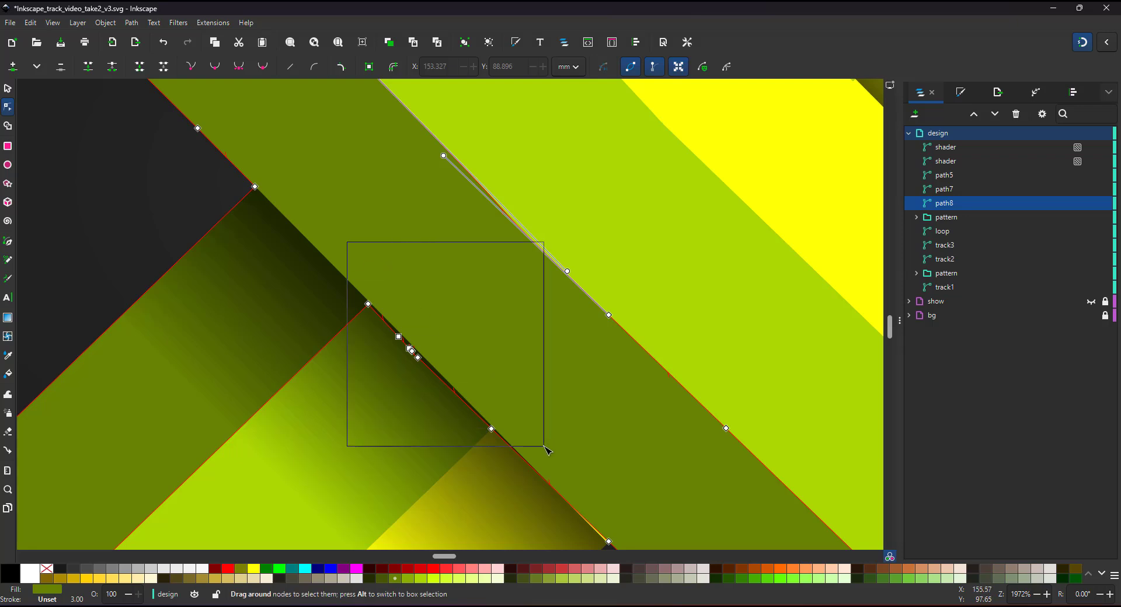
pyautogui.press('Delete')
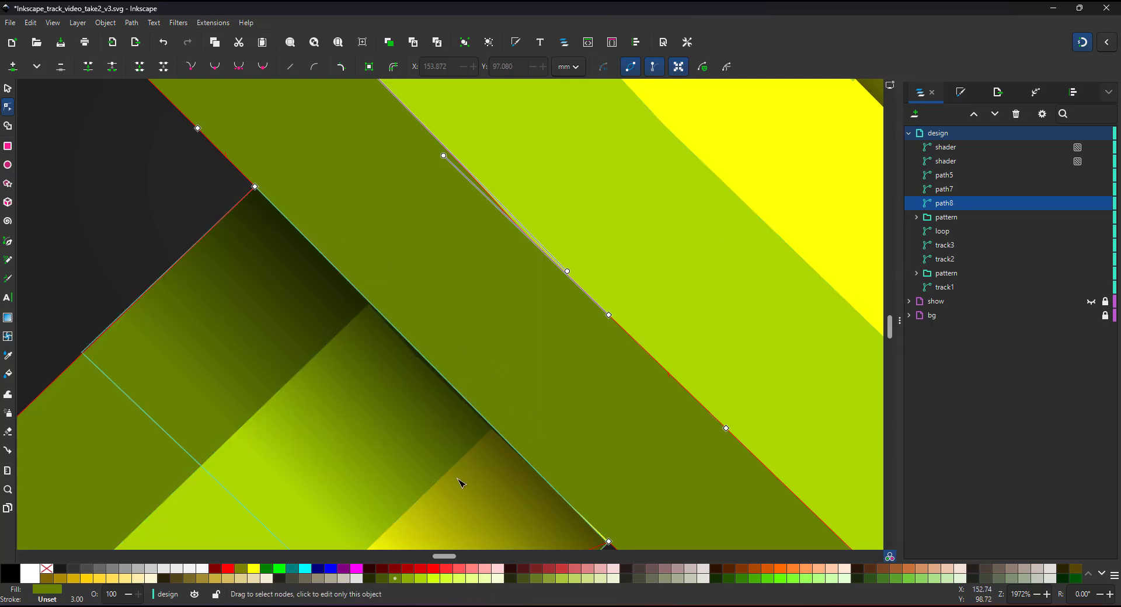
# - Delete the stray nodes from the lime green track's short edge at the lower-left shader of the crossing
pyautogui.moveTo(461, 482); pyautogui.dragTo(561, 368)
pyautogui.click(229, 498)
pyautogui.moveTo(492, 187); pyautogui.dragTo(535, 255)
pyautogui.press('Delete')
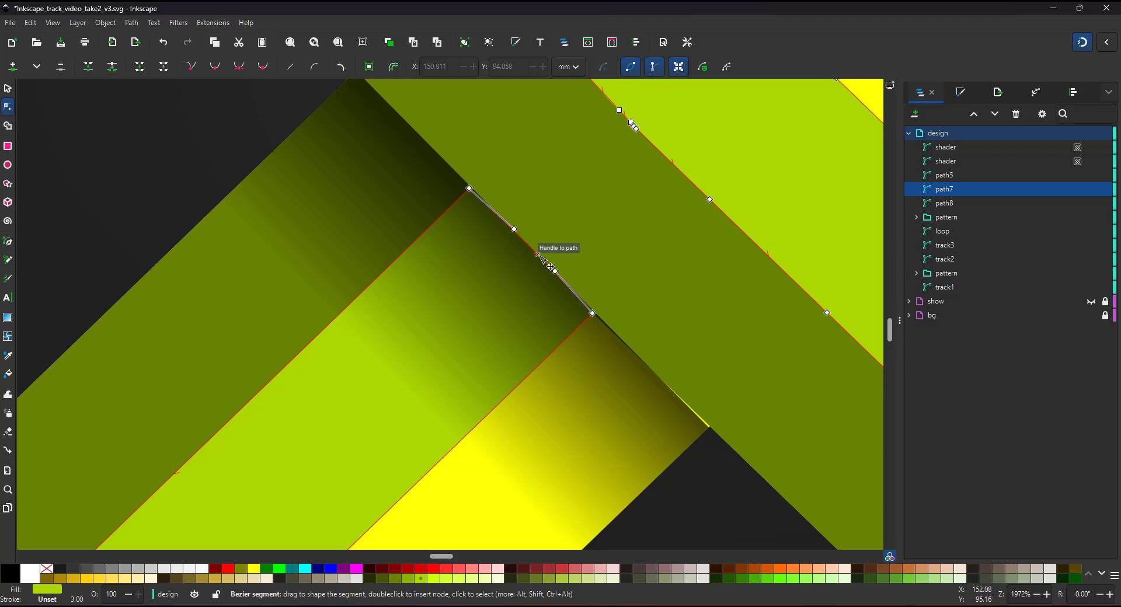
pyautogui.click(634, 337)
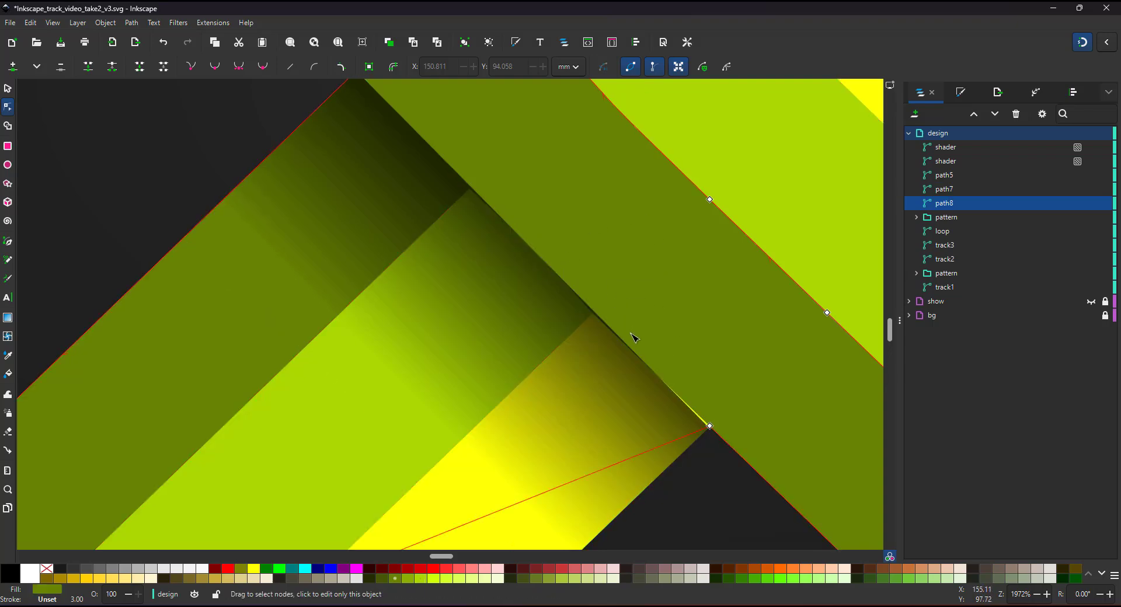
# - Examine the seam gaps across the yellow and dark green tracks at the far side of the right loop
pyautogui.press('4')
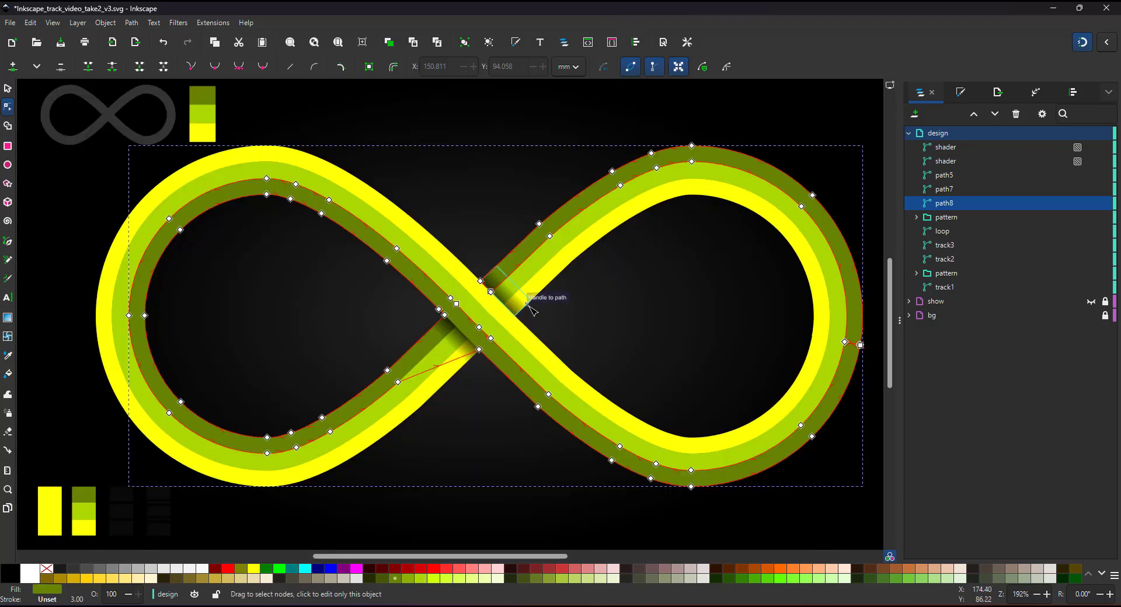
pyautogui.click(501, 439)
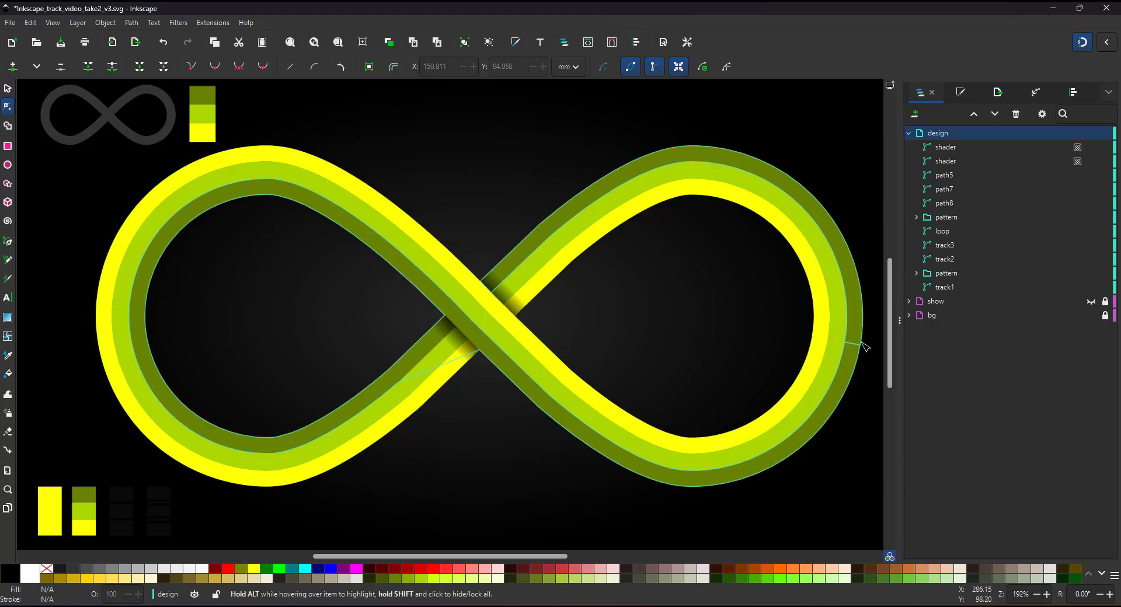
pyautogui.press('z')
pyautogui.scroll(2, 862, 397)
pyautogui.scroll(4, 861, 396)
pyautogui.moveTo(768, 404); pyautogui.dragTo(821, 391)
pyautogui.scroll(-6, 798, 380)
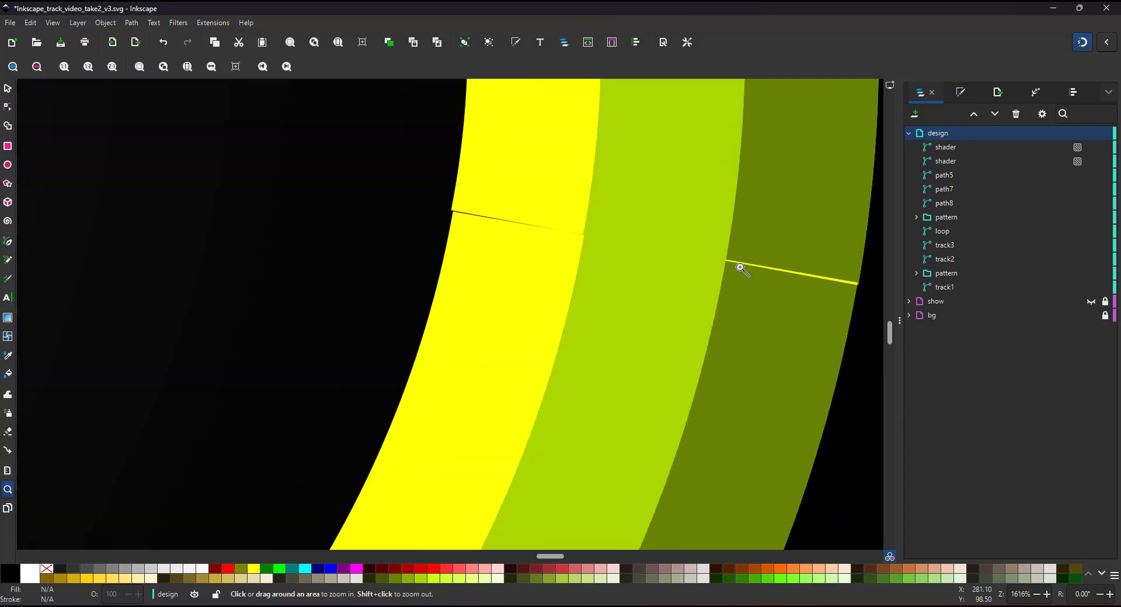
pyautogui.click(9, 107)
pyautogui.click(513, 209)
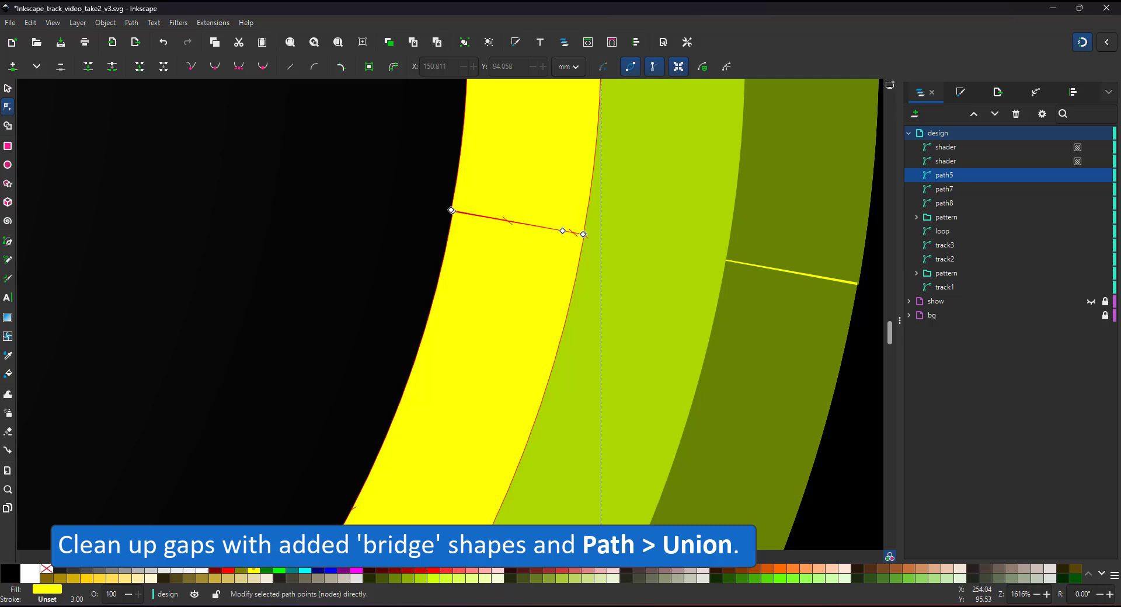
# - Draw three bridging rectangles, about 2 mm wide and 3 to 4 mm tall, across the seam, one on each track
pyautogui.click(9, 147)
pyautogui.moveTo(462, 167); pyautogui.dragTo(565, 288)
pyautogui.moveTo(605, 174); pyautogui.dragTo(712, 321)
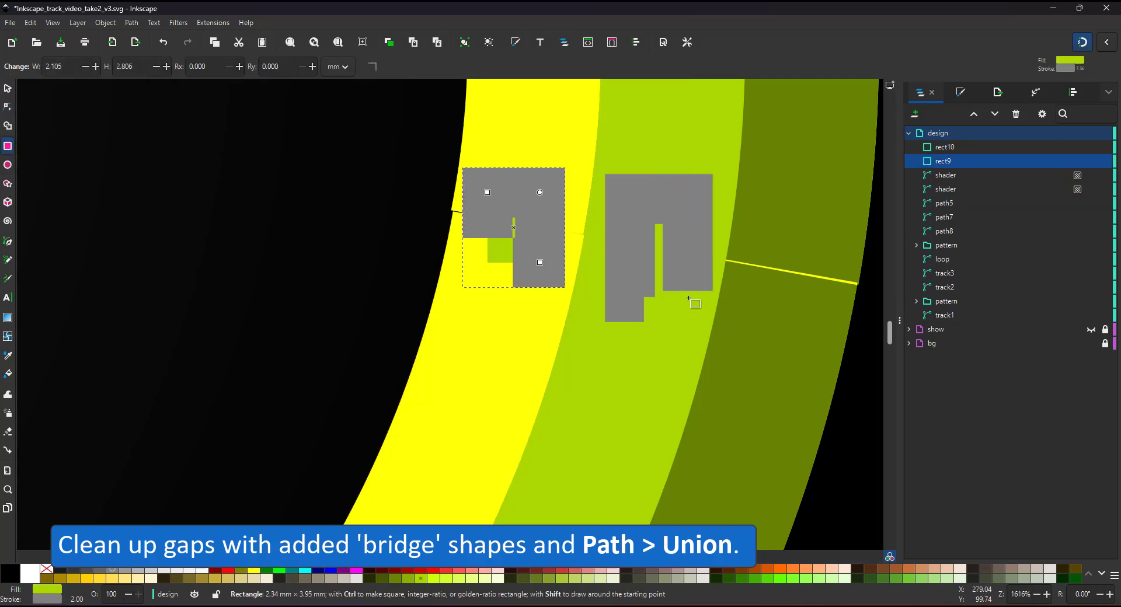
pyautogui.moveTo(726, 206); pyautogui.dragTo(828, 343)
pyautogui.click(8, 89)
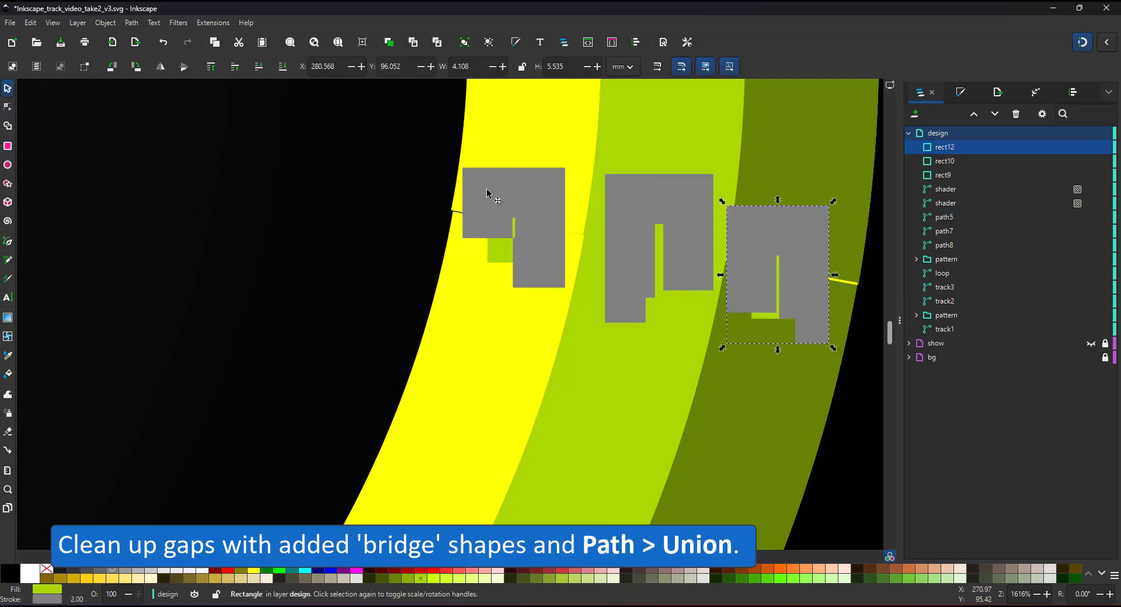
# - Remove the stroke from the three bridging rectangles and fill them bright green
pyautogui.click(491, 195)
pyautogui.keyDown('shift'); pyautogui.click(642, 220); pyautogui.keyUp('shift')
pyautogui.keyDown('shift'); pyautogui.click(758, 263); pyautogui.keyUp('shift')
pyautogui.keyDown('shift'); pyautogui.click(47, 571); pyautogui.keyUp('shift')
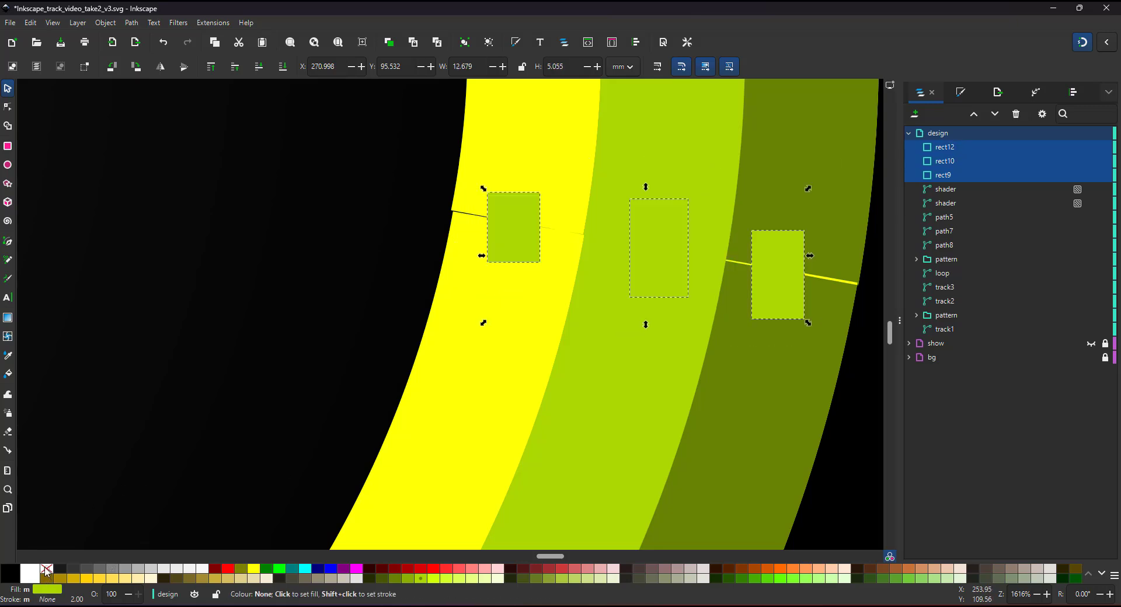
pyautogui.click(280, 568)
pyautogui.press('Escape')
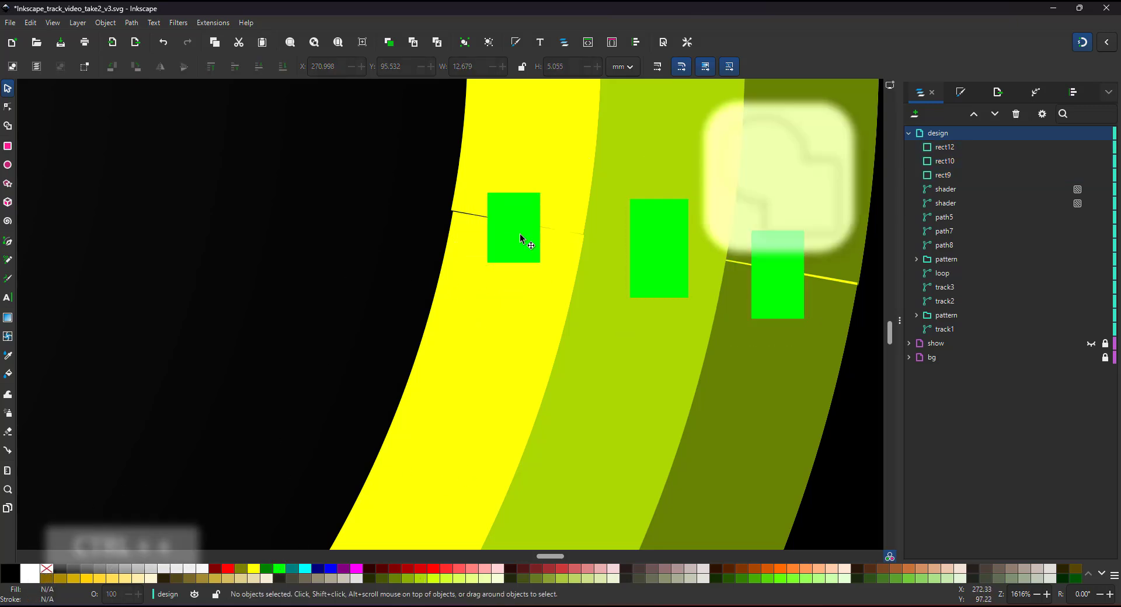
# - Union each bridging rectangle with the yellow, lime green or dark green track beneath it
pyautogui.click(520, 240)
pyautogui.keyDown('shift'); pyautogui.click(489, 334); pyautogui.keyUp('shift')
pyautogui.hotkey('ctrl', '+')
pyautogui.click(636, 277)
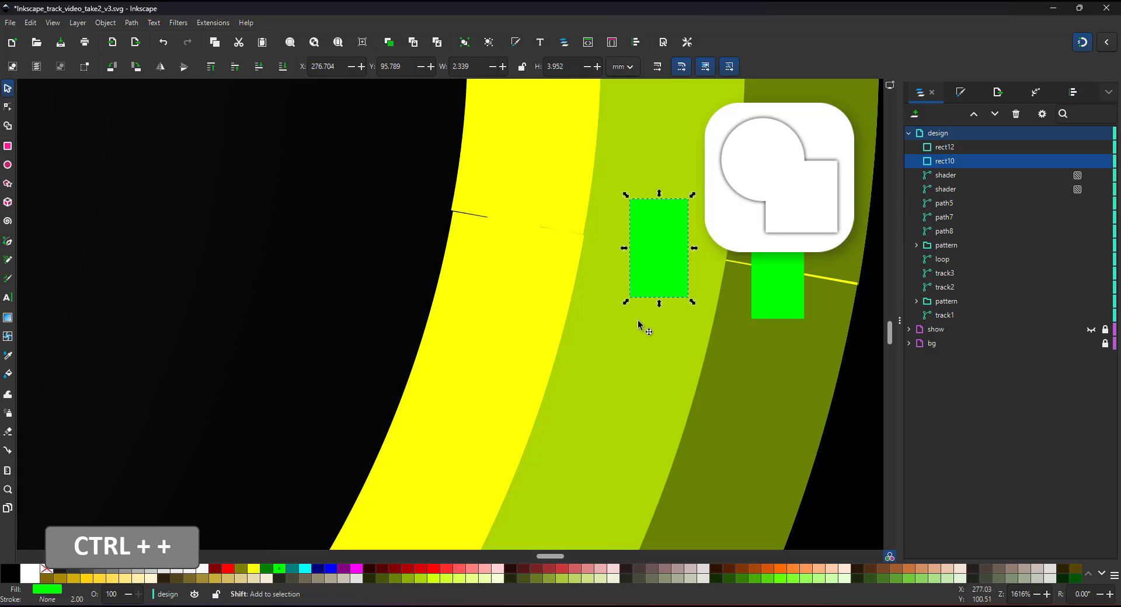
pyautogui.keyDown('shift'); pyautogui.click(703, 295); pyautogui.keyUp('shift')
pyautogui.hotkey('ctrl', '+')
pyautogui.click(786, 293)
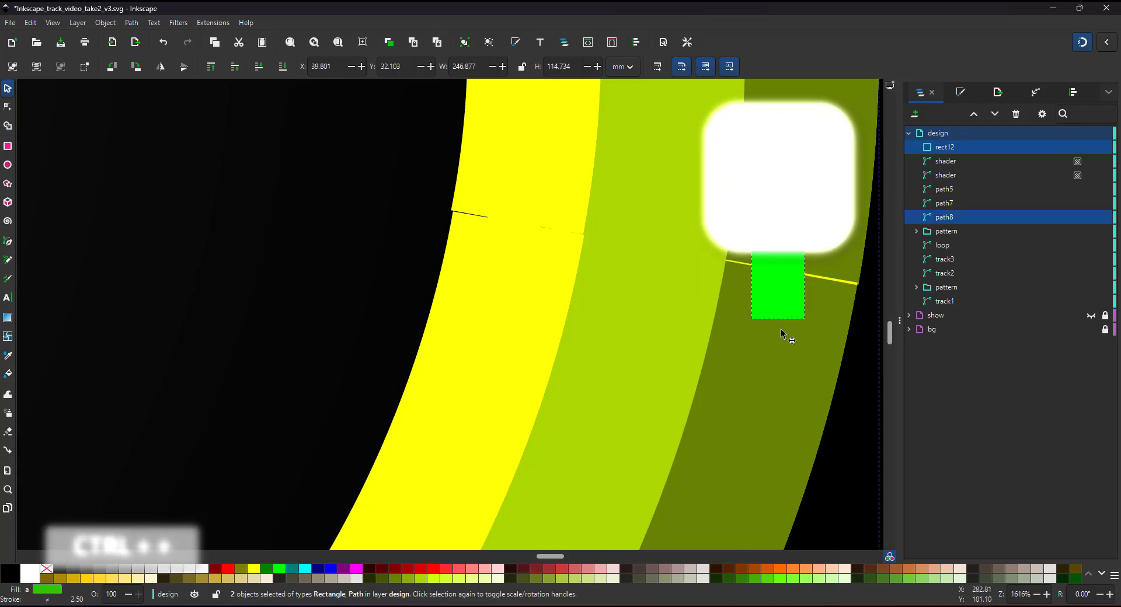
pyautogui.keyDown('shift'); pyautogui.click(810, 331); pyautogui.keyUp('shift')
pyautogui.hotkey('ctrl', '+')
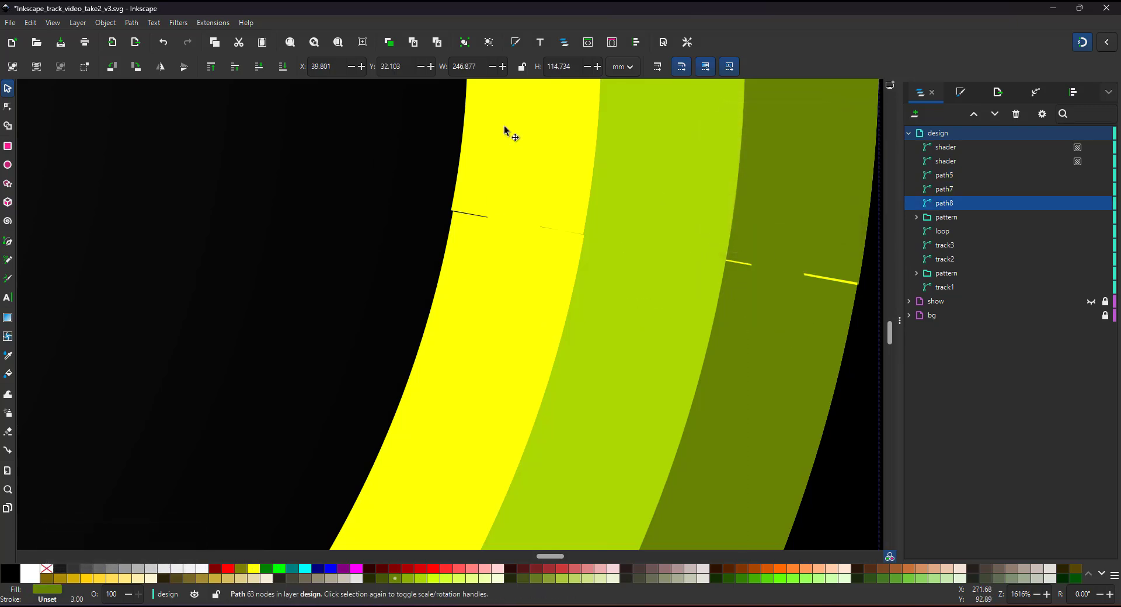
# - Delete the leftover seam nodes inside the yellow track and turn off snapping for adjusting its inner-edge nodes
pyautogui.doubleClick(510, 248)
pyautogui.moveTo(524, 226); pyautogui.dragTo(566, 257)
pyautogui.press('Delete')
pyautogui.hotkey('ctrl', 'z')
pyautogui.press('Delete')
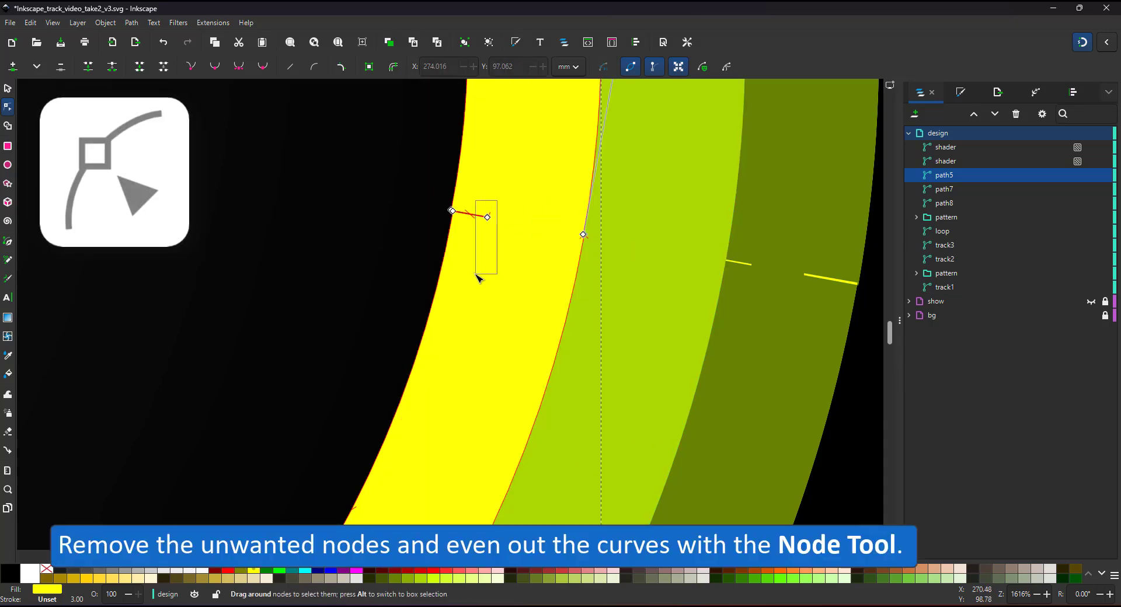
pyautogui.moveTo(478, 277); pyautogui.dragTo(475, 201)
pyautogui.scroll(6, 449, 213)
pyautogui.hotkey('ctrl', 'z')
pyautogui.click(1083, 44)
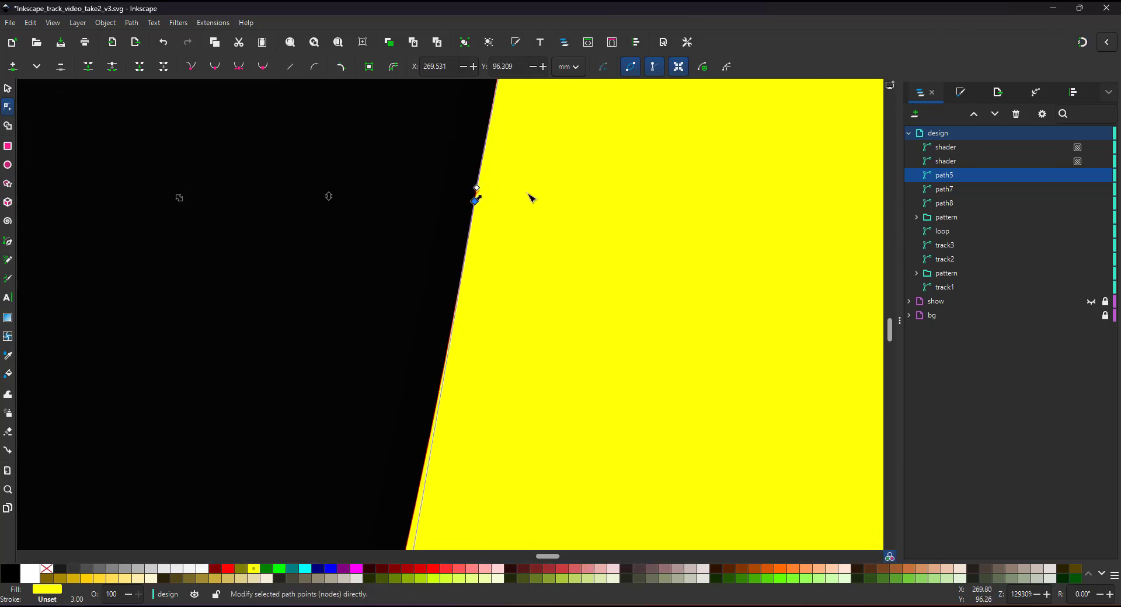
pyautogui.scroll(-7, 580, 210)
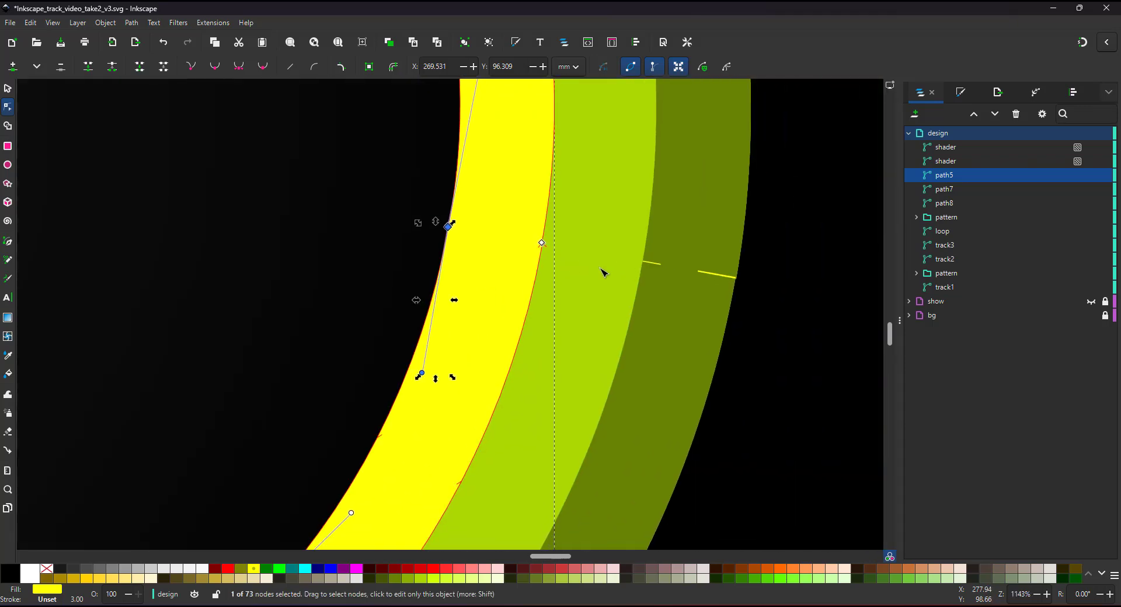
# - Close the remaining seam gaps in the dark green track by deleting the leftover inner nodes
pyautogui.click(613, 274)
pyautogui.click(682, 272)
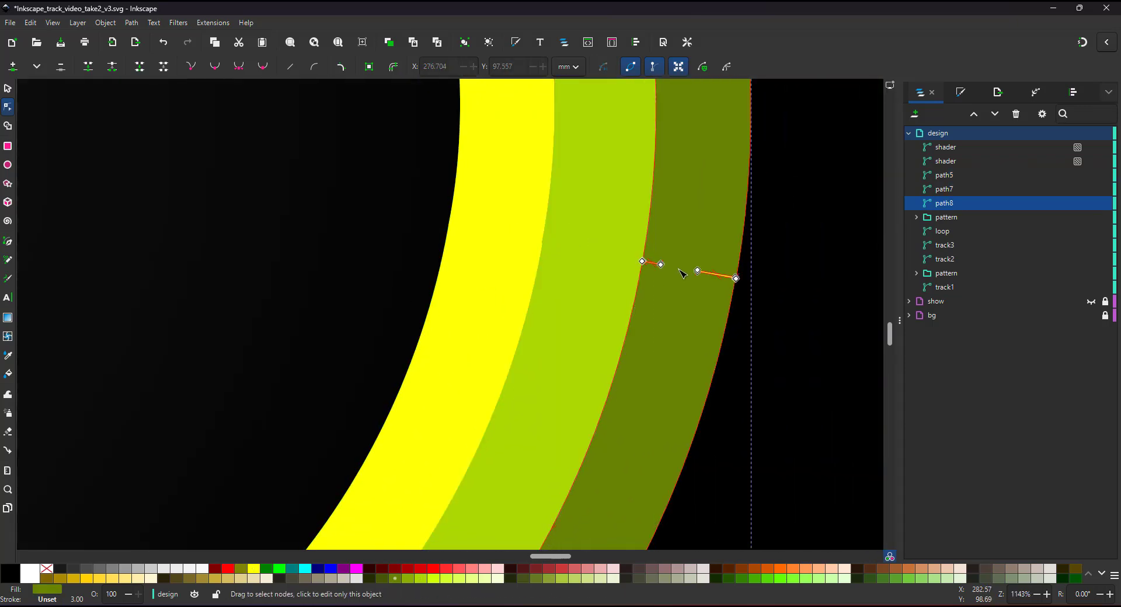
pyautogui.click(715, 297)
pyautogui.click(500, 288)
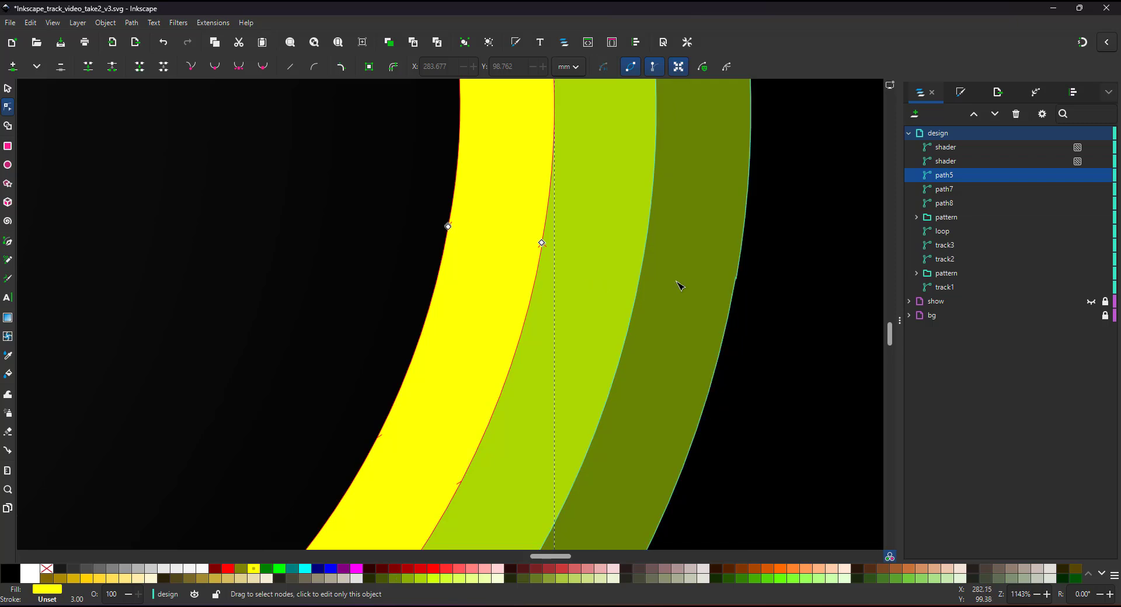
# - Even out the dark green track's outer edge by moving the offset seam node onto the curve beside its neighbour
pyautogui.click(679, 285)
pyautogui.scroll(3, 725, 228)
pyautogui.click(751, 237)
pyautogui.scroll(2, 770, 280)
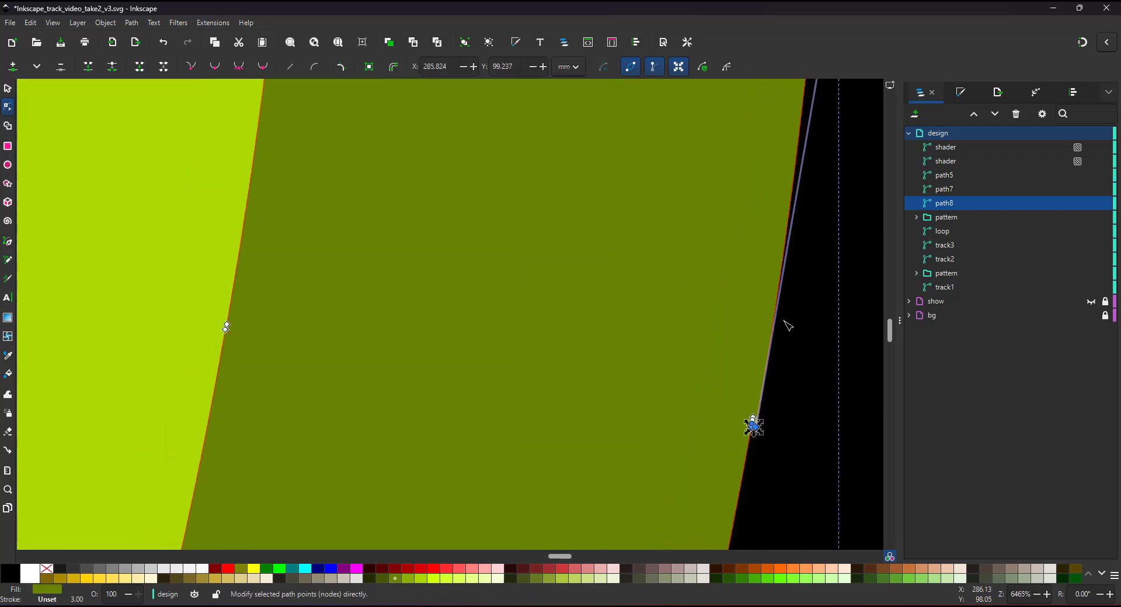
pyautogui.scroll(-10, 724, 245)
pyautogui.hscroll(4, 723, 246)
pyautogui.moveTo(653, 167)
pyautogui.mouseDown()
pyautogui.moveTo(645, 154)
pyautogui.moveTo(654, 175)
pyautogui.mouseUp()
pyautogui.scroll(4, 656, 171)
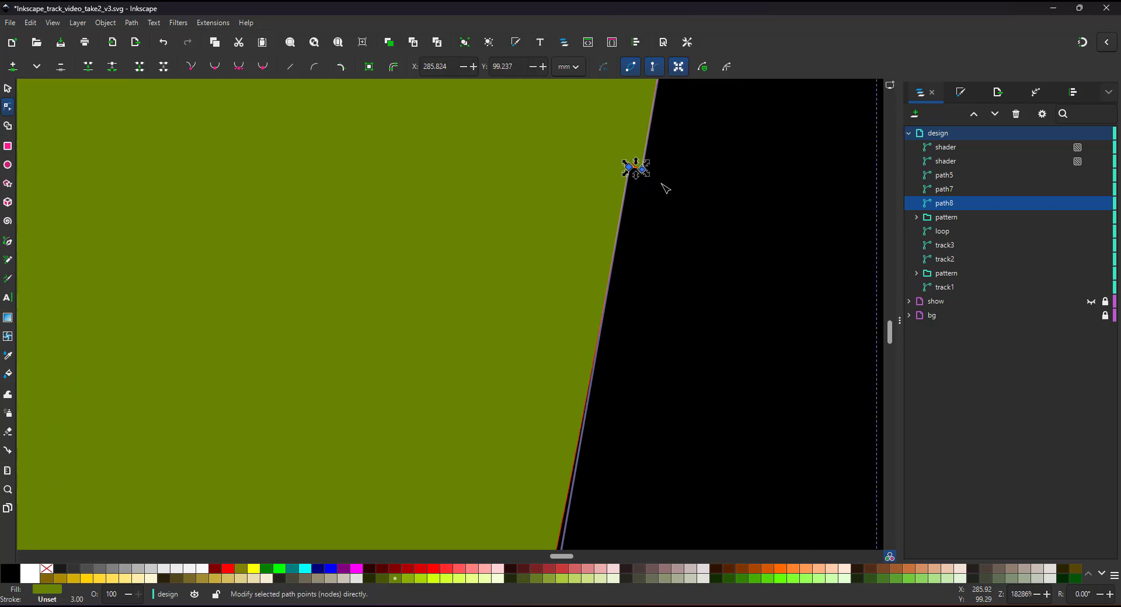
pyautogui.hotkey('ctrl', 'z')
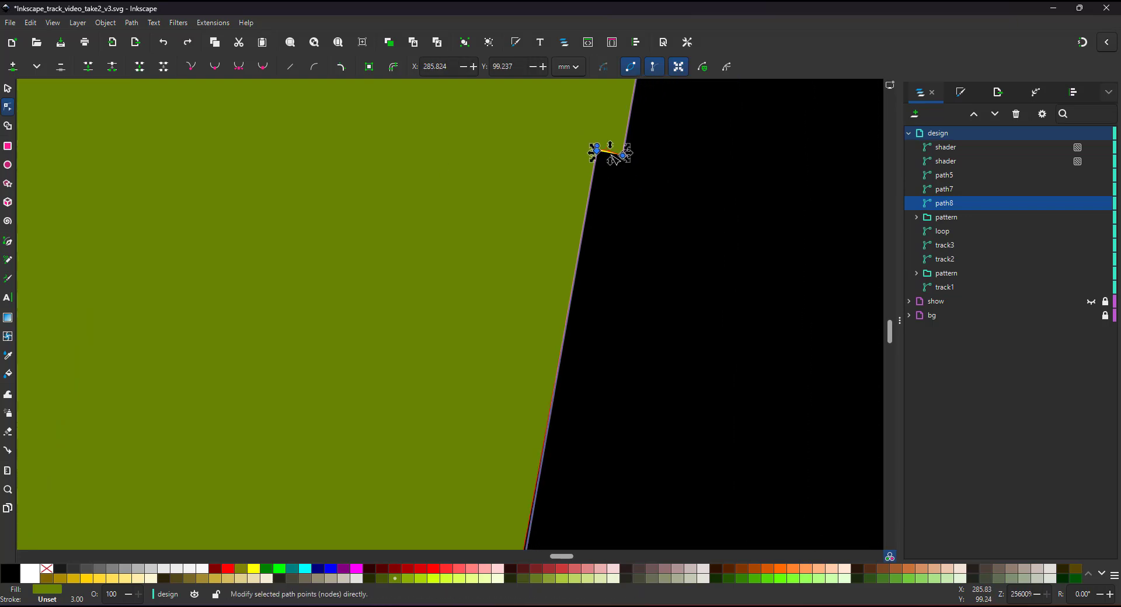
pyautogui.moveTo(597, 151); pyautogui.dragTo(621, 175)
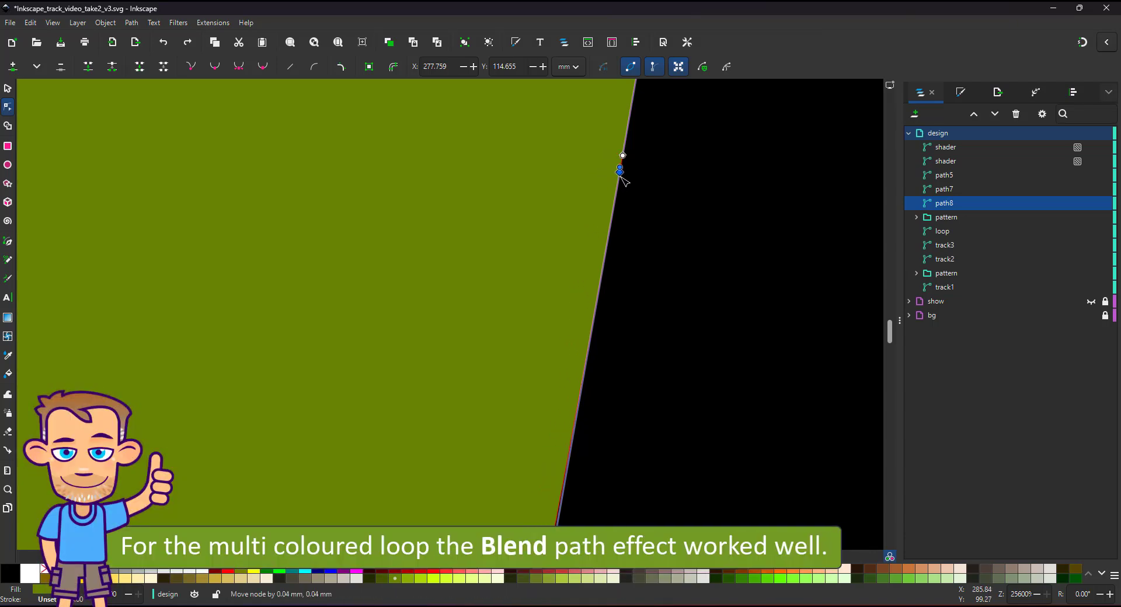
pyautogui.press('5')
pyautogui.press('Escape')
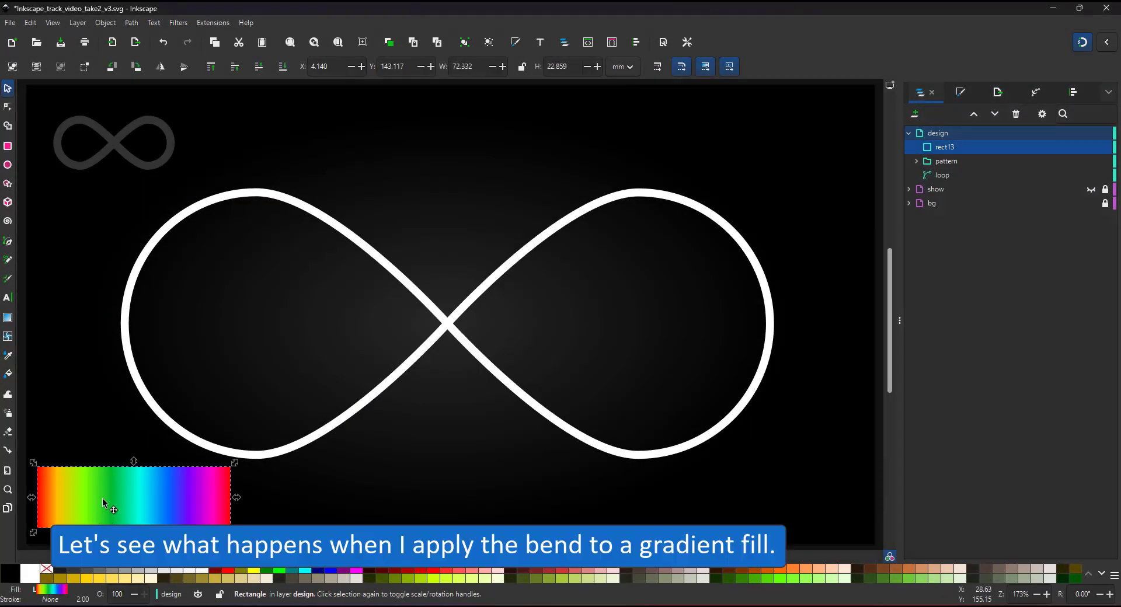
# - Duplicate the rainbow gradient rectangle, place the duplicate at the centre of the white loop and copy the loop path
pyautogui.hotkey('ctrl', 'd')
pyautogui.moveTo(159, 477); pyautogui.dragTo(474, 299)
pyautogui.click(586, 207)
pyautogui.rightClick(586, 206)
pyautogui.click(533, 298)
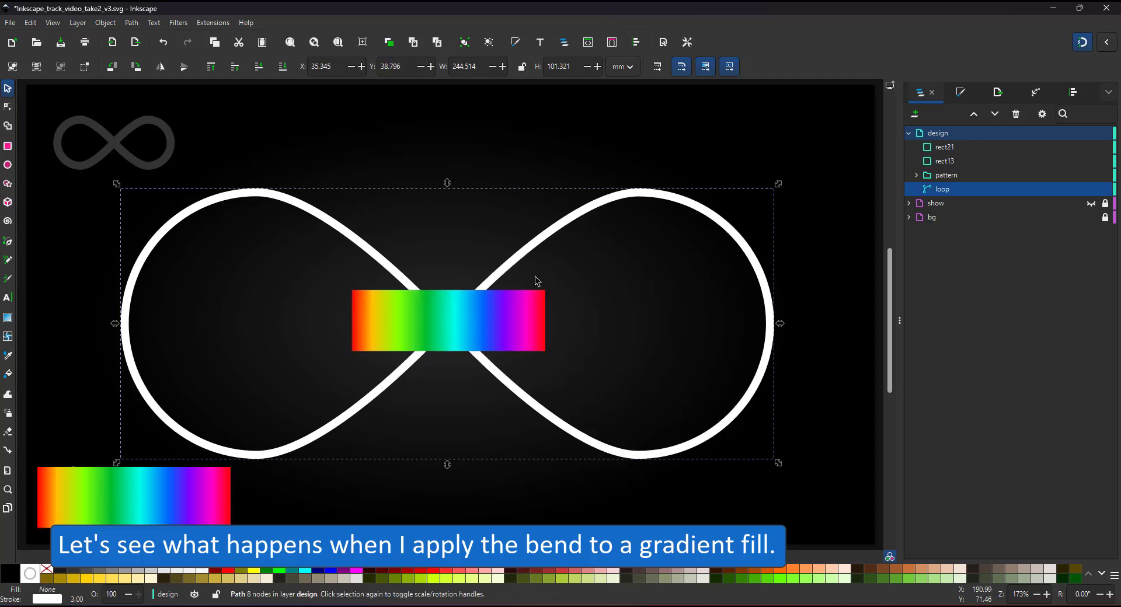
# - Try the Bend path effect on the duplicated rainbow rectangle with the copied loop path, centre the result and delete it
pyautogui.click(960, 93)
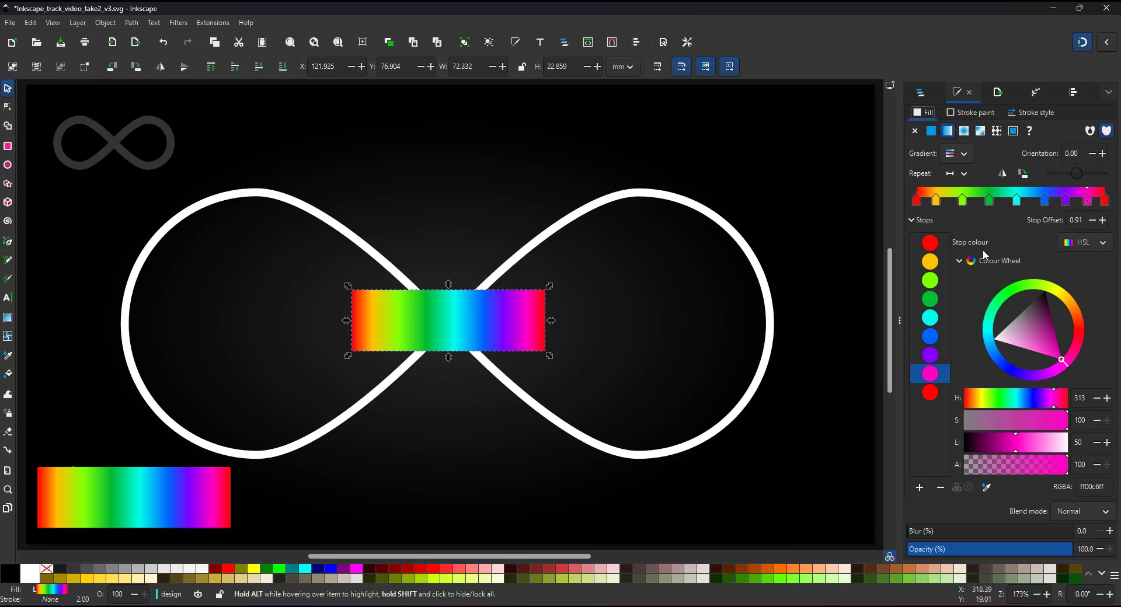
pyautogui.click(1026, 97)
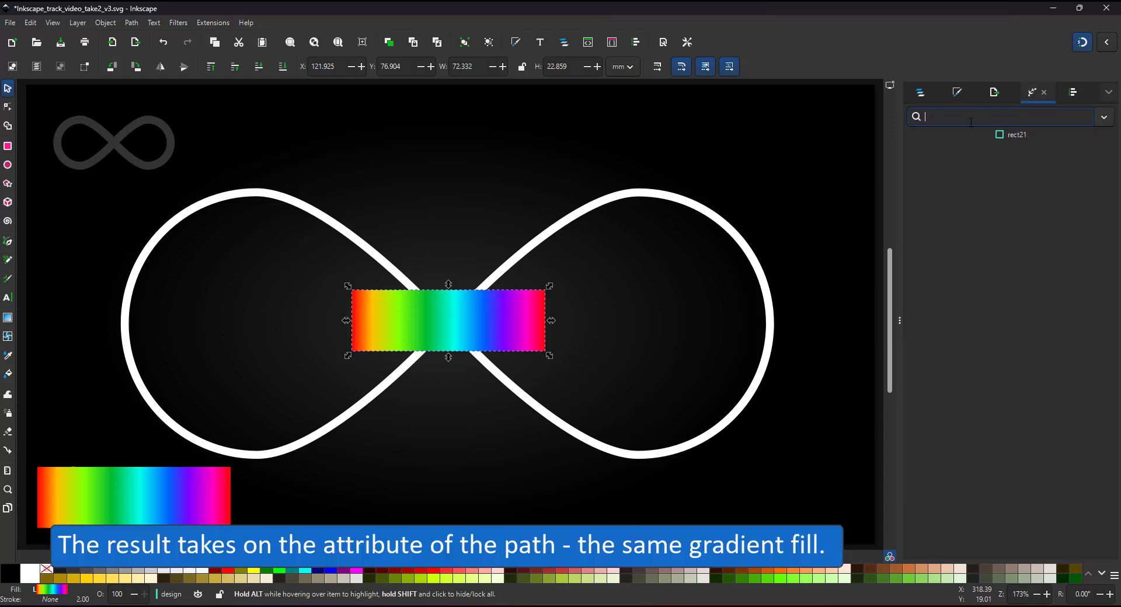
pyautogui.click(950, 129)
pyautogui.click(1050, 184)
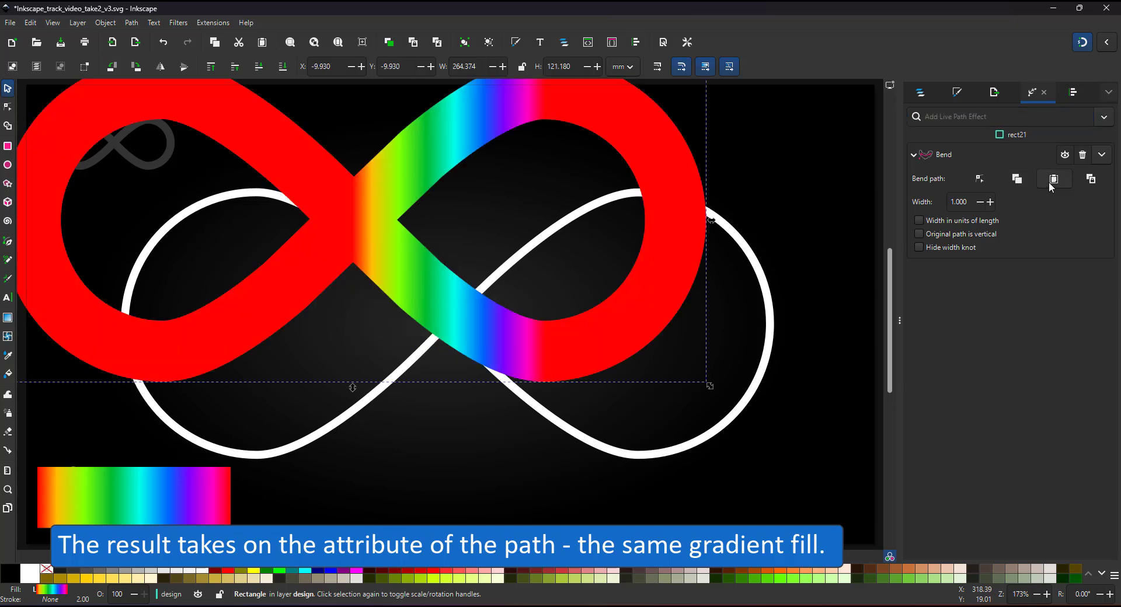
pyautogui.moveTo(417, 198); pyautogui.dragTo(394, 356)
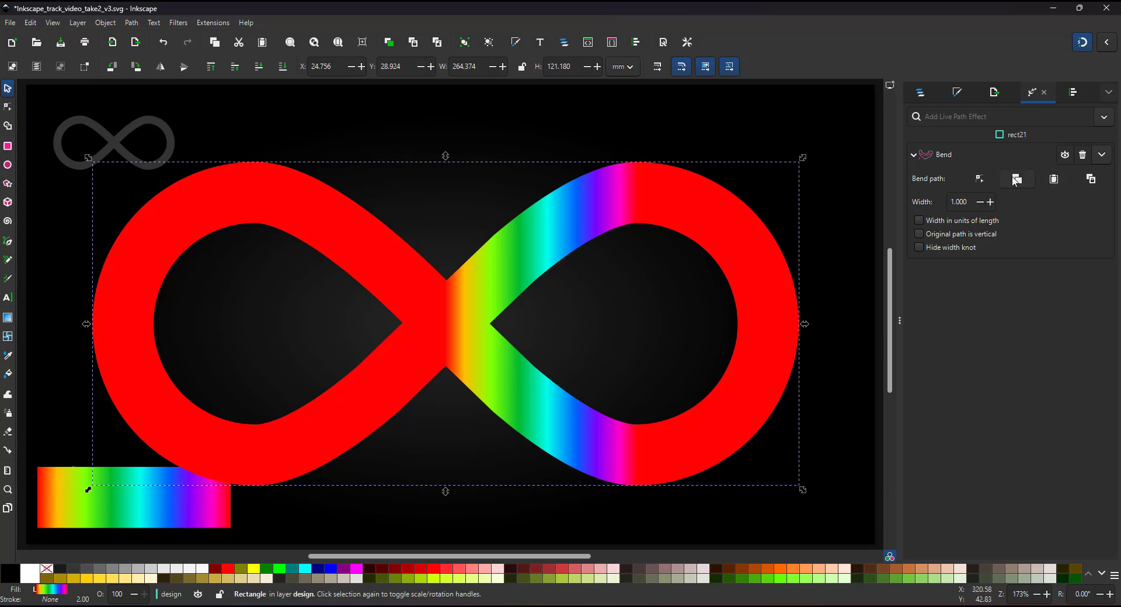
pyautogui.press('Delete')
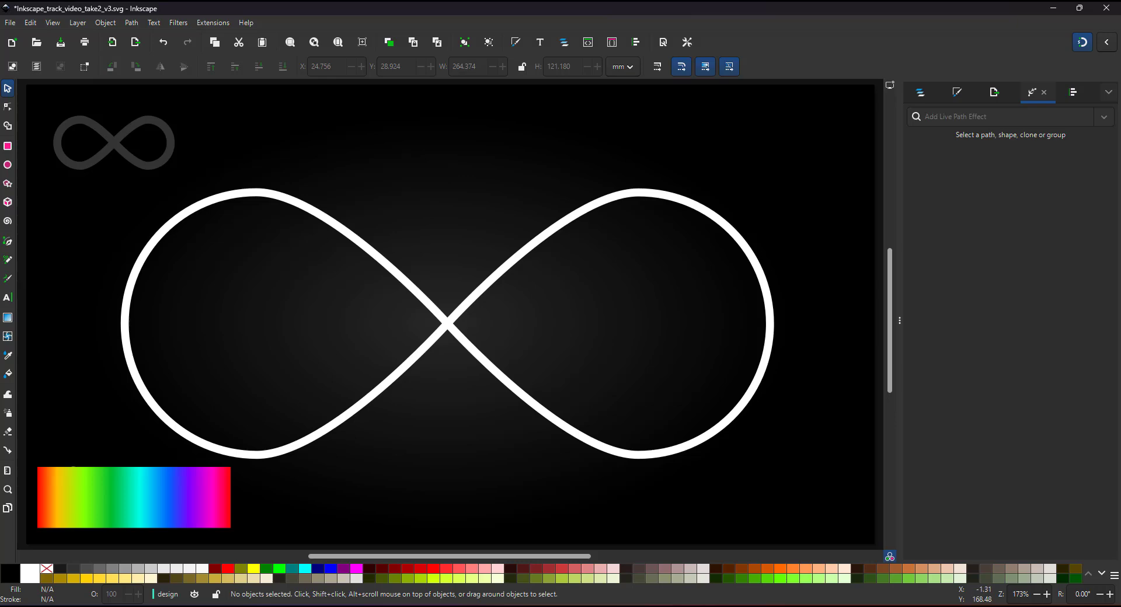
# - Try a bitmap copy of the rainbow rectangle over the white loop's crossing and delete it
pyautogui.rightClick(83, 509)
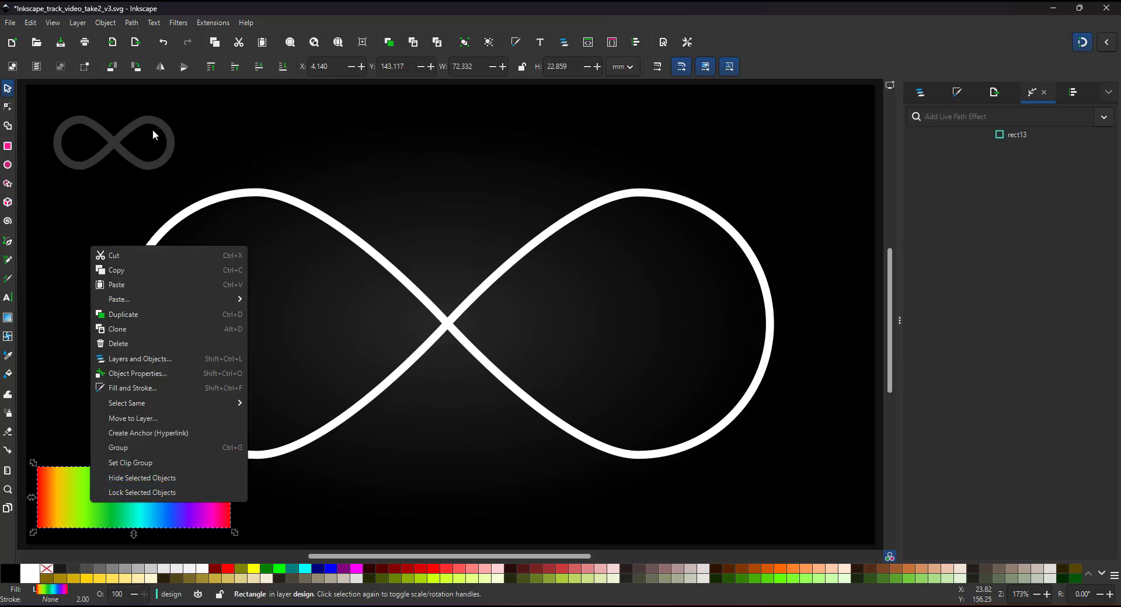
pyautogui.click(36, 22)
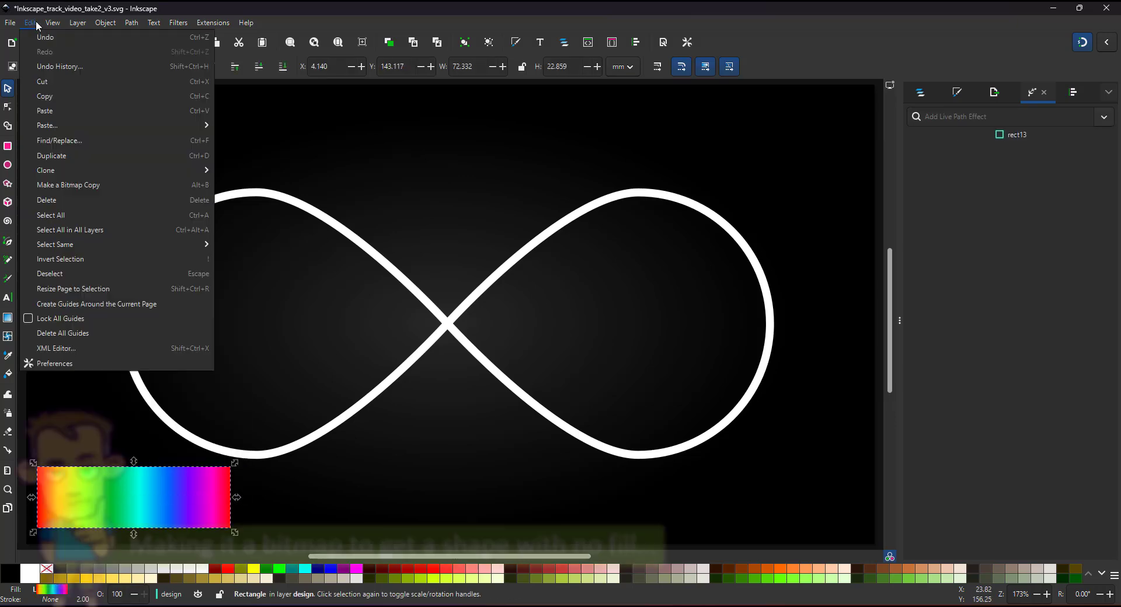
pyautogui.click(82, 185)
pyautogui.moveTo(117, 522); pyautogui.dragTo(455, 345)
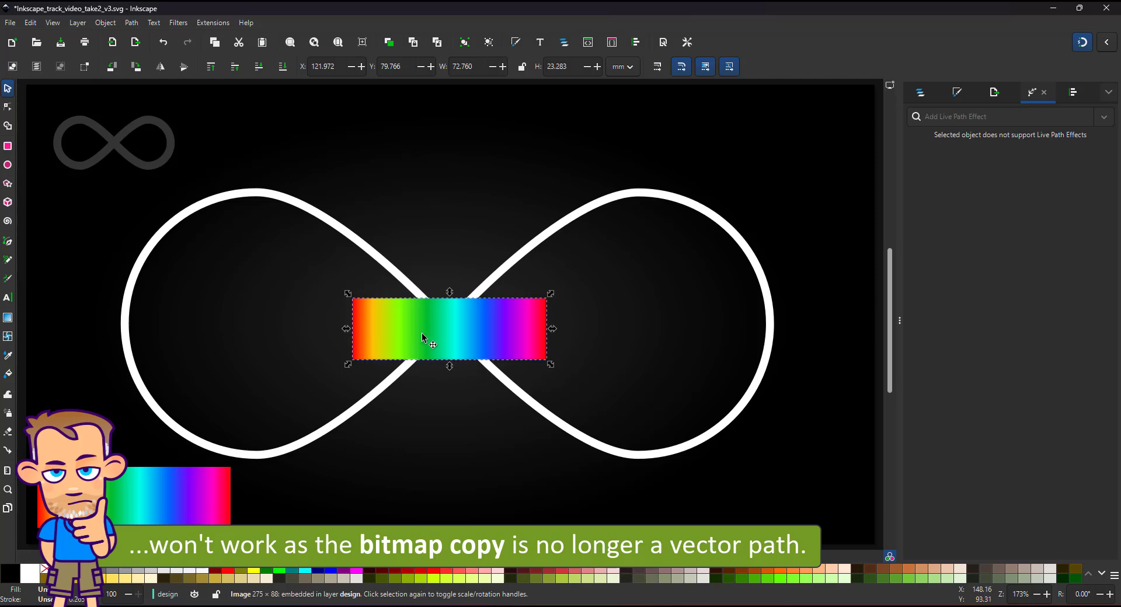
pyautogui.press('Delete')
pyautogui.click(209, 486)
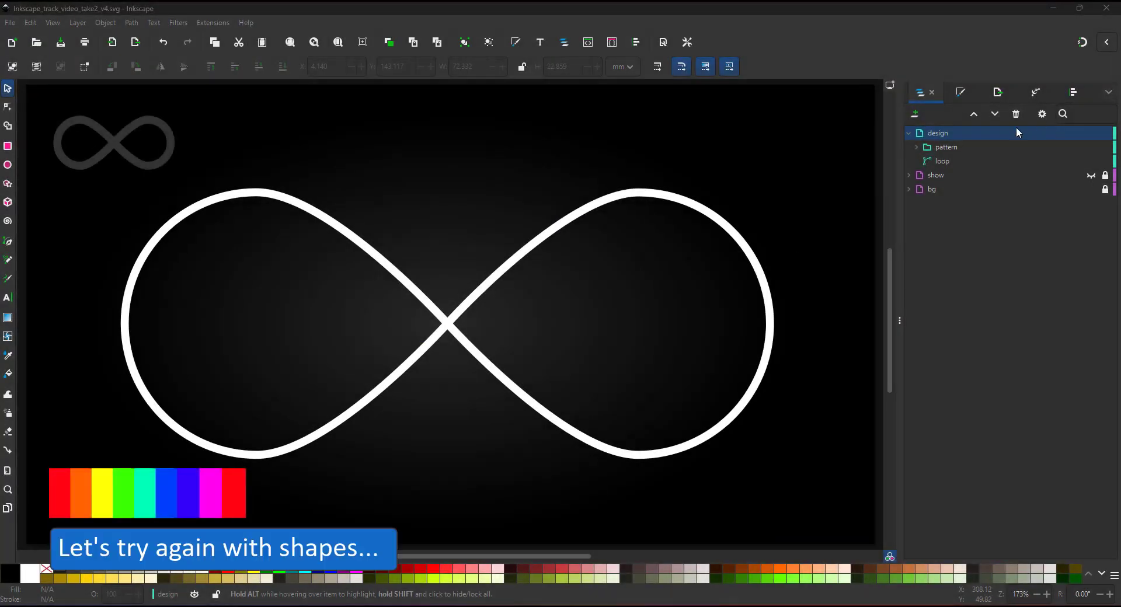
# - Duplicate the striped pattern group and place the duplicate just below the white loop's crossing
pyautogui.click(916, 147)
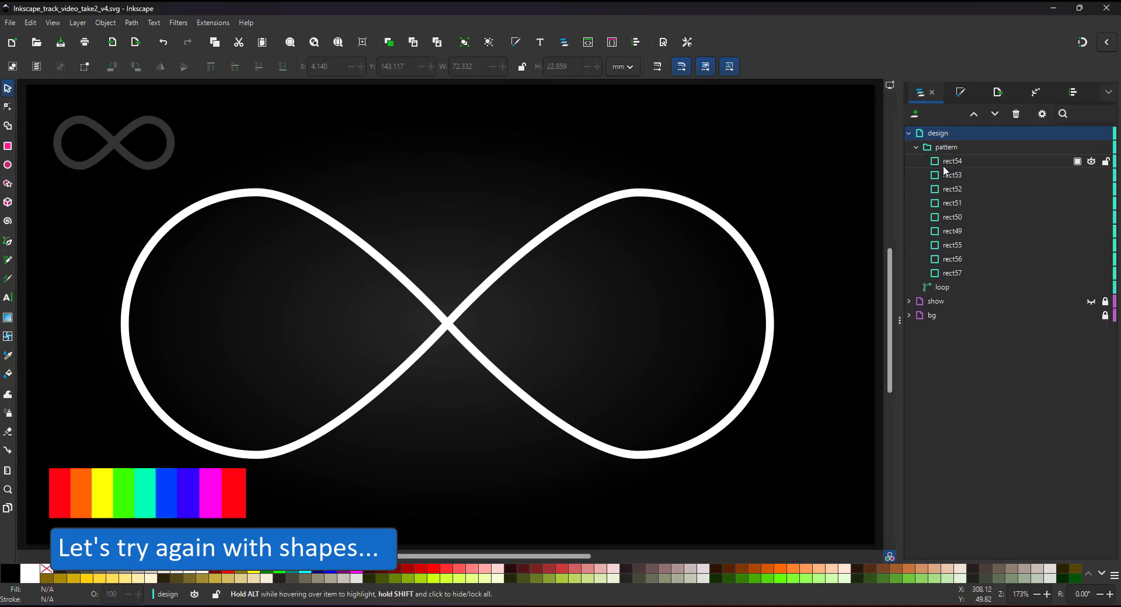
pyautogui.click(916, 147)
pyautogui.click(946, 147)
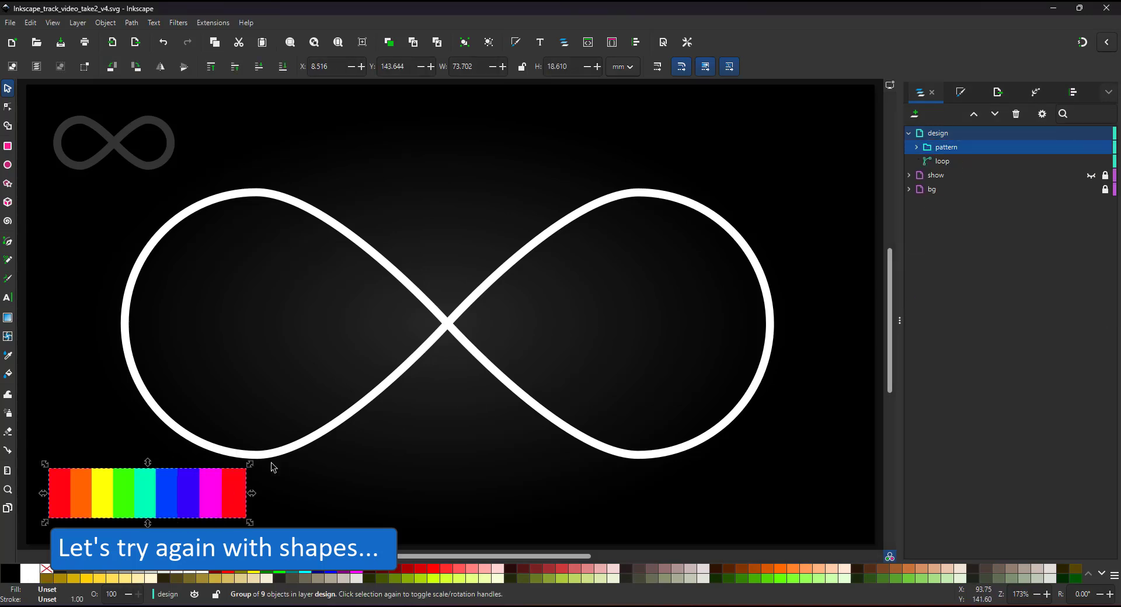
pyautogui.hotkey('ctrl', 'd')
pyautogui.moveTo(236, 493); pyautogui.dragTo(542, 401)
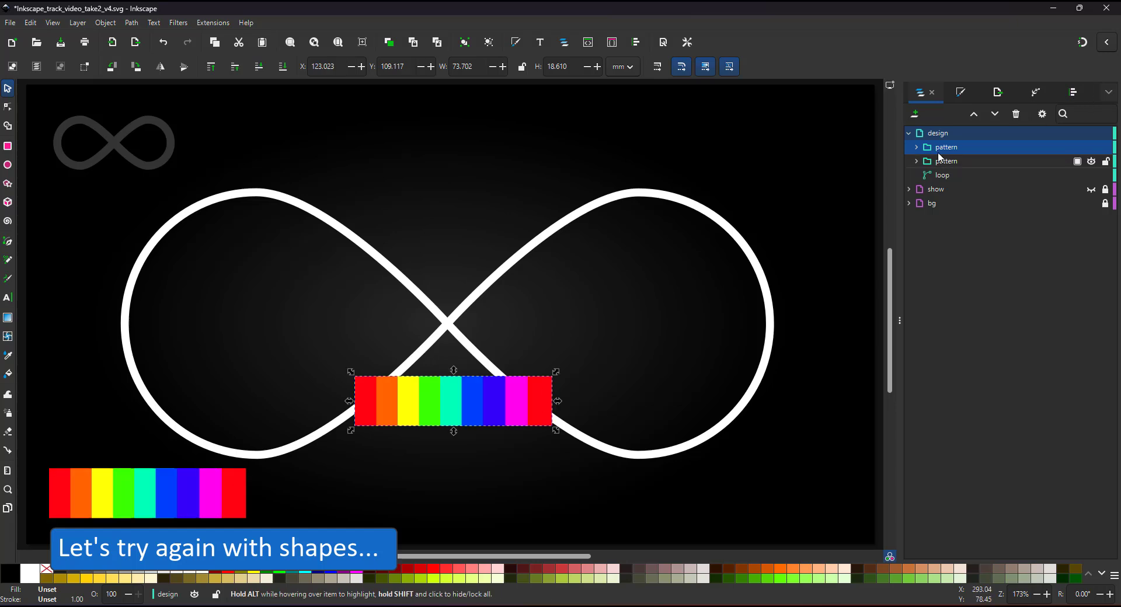
# - Blur the seven inner colour stripes of the duplicated pattern group by 50%
pyautogui.click(915, 147)
pyautogui.click(960, 164)
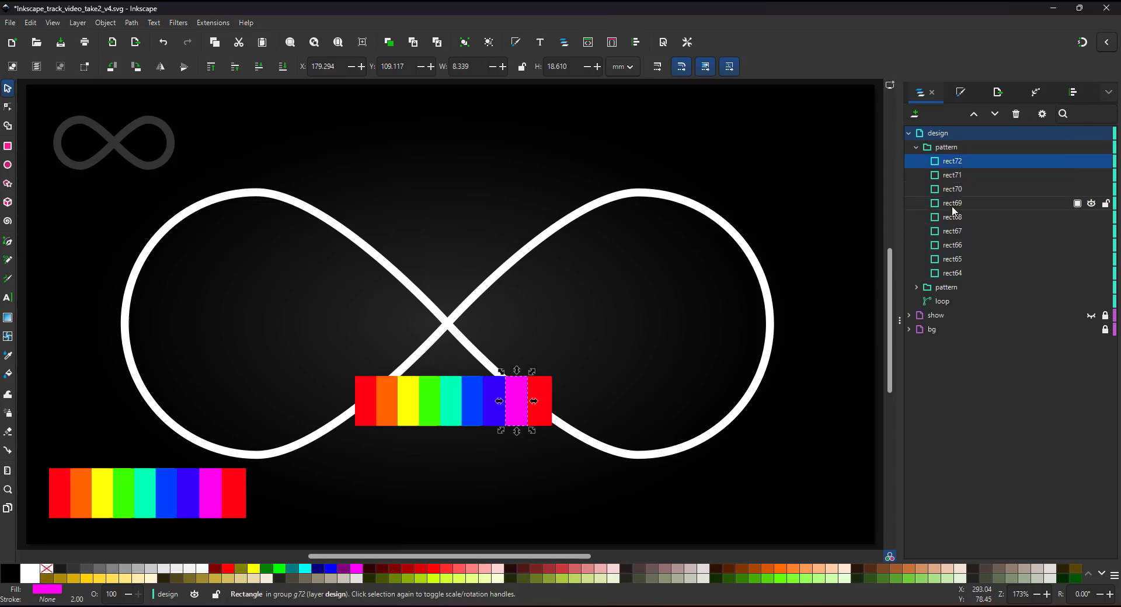
pyautogui.keyDown('shift'); pyautogui.click(951, 262); pyautogui.keyUp('shift')
pyautogui.click(951, 261)
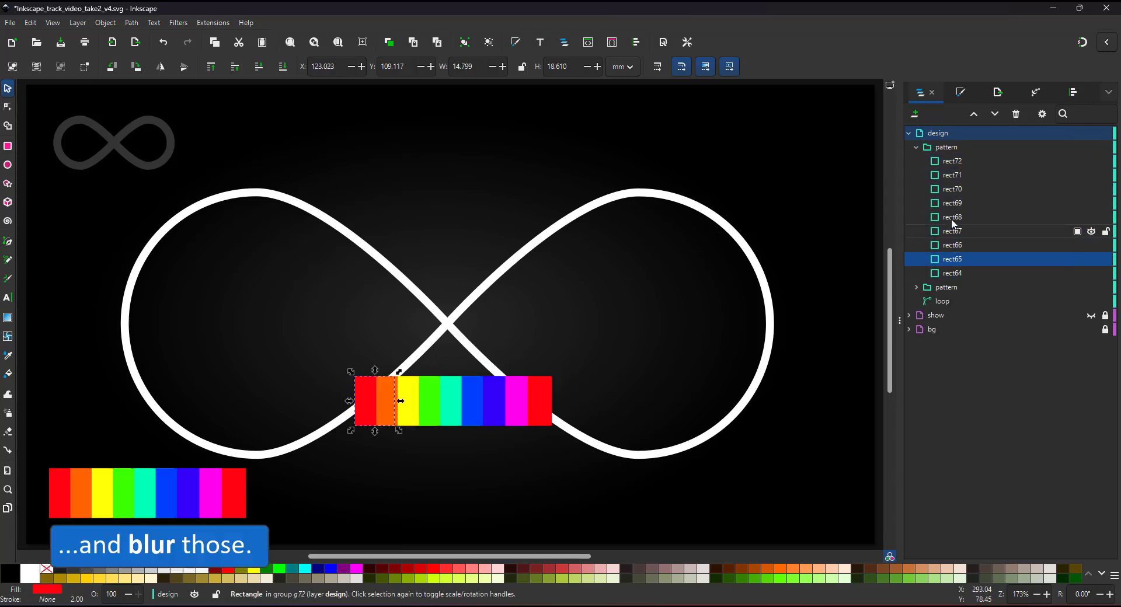
pyautogui.click(951, 245)
pyautogui.keyDown('shift'); pyautogui.click(952, 161); pyautogui.keyUp('shift')
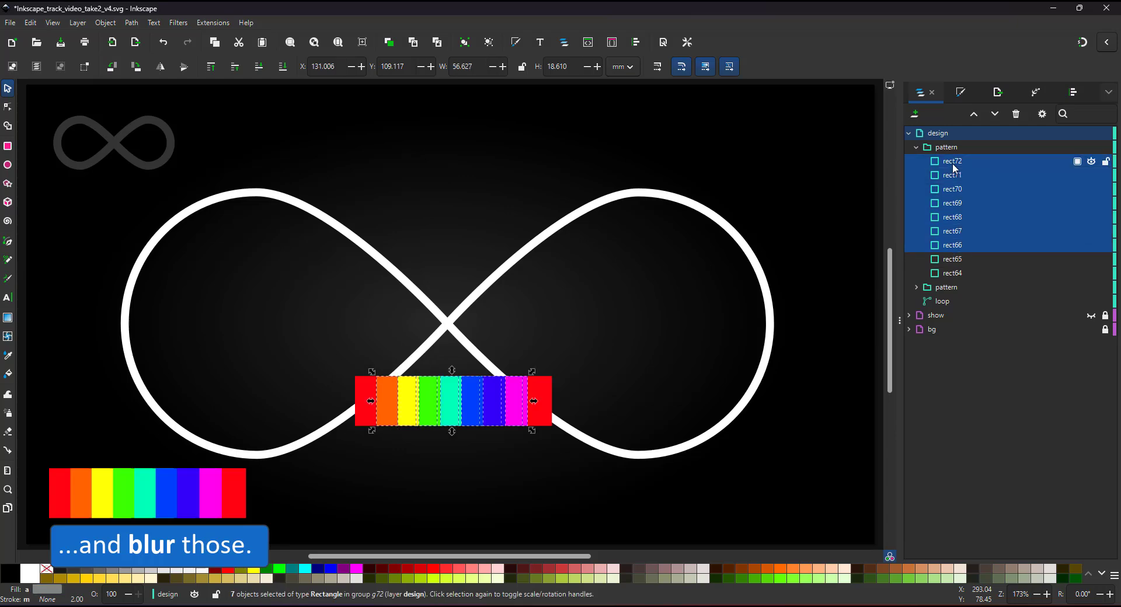
pyautogui.click(959, 95)
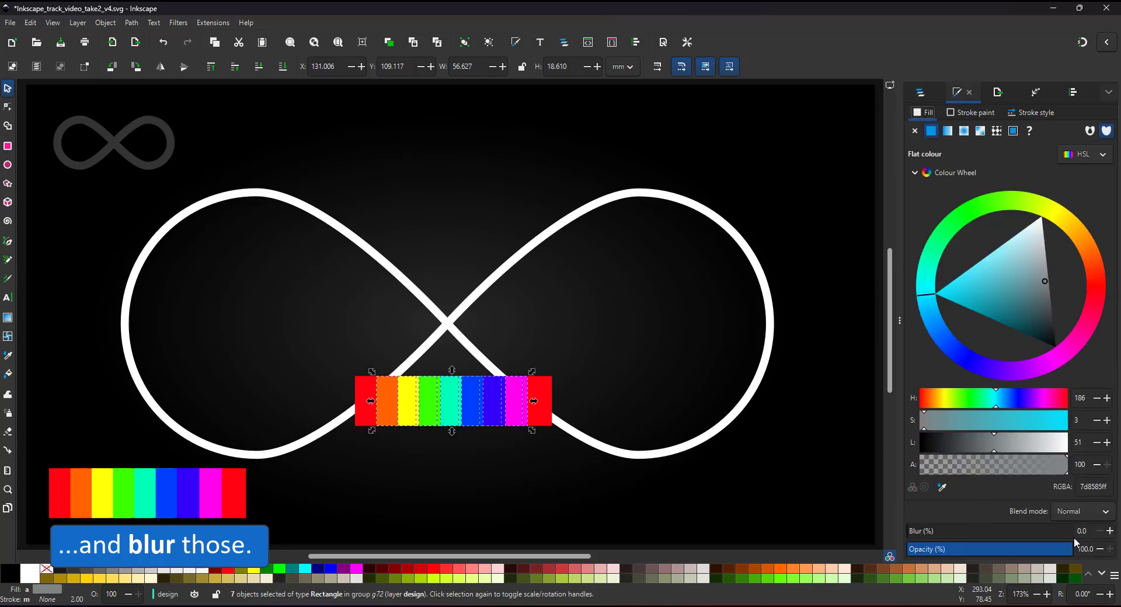
pyautogui.click(981, 530)
pyautogui.write('50')
pyautogui.press('Return')
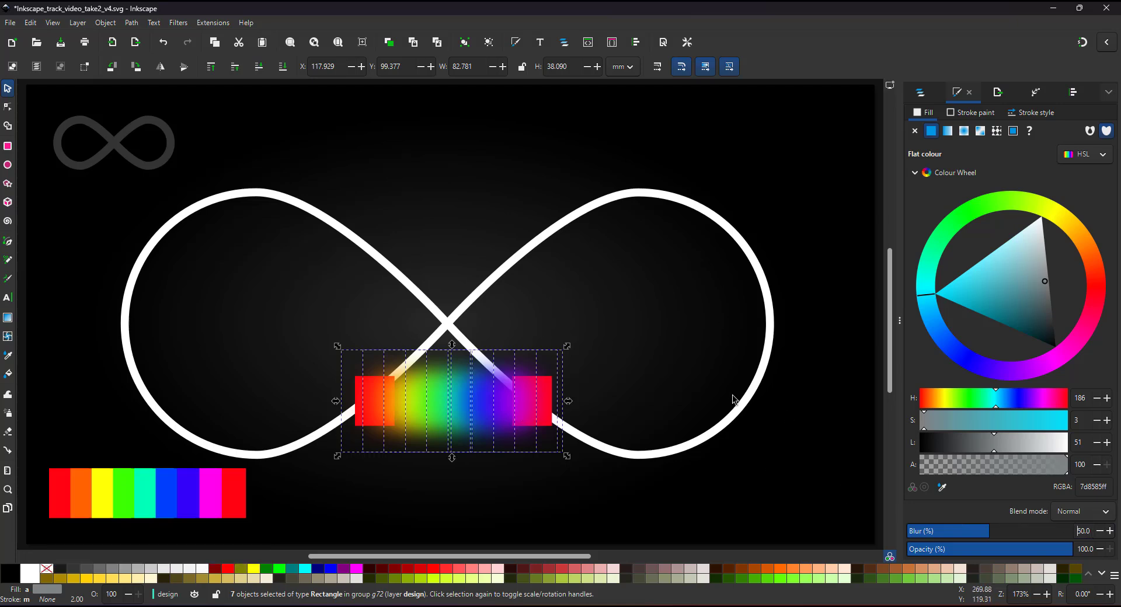
# - Blur each of the two red end stripes of the duplicated pattern by 50%
pyautogui.click(361, 403)
pyautogui.keyDown('ctrl'); pyautogui.click(363, 402); pyautogui.keyUp('ctrl')
pyautogui.click(555, 390)
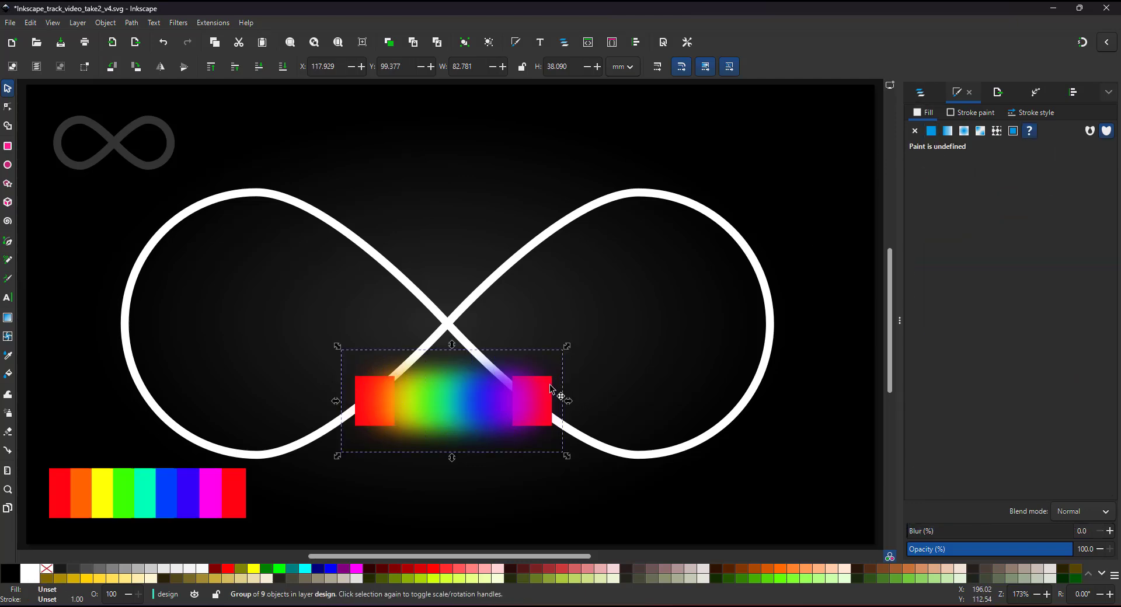
pyautogui.press('Escape')
pyautogui.keyDown('ctrl'); pyautogui.click(362, 387); pyautogui.keyUp('ctrl')
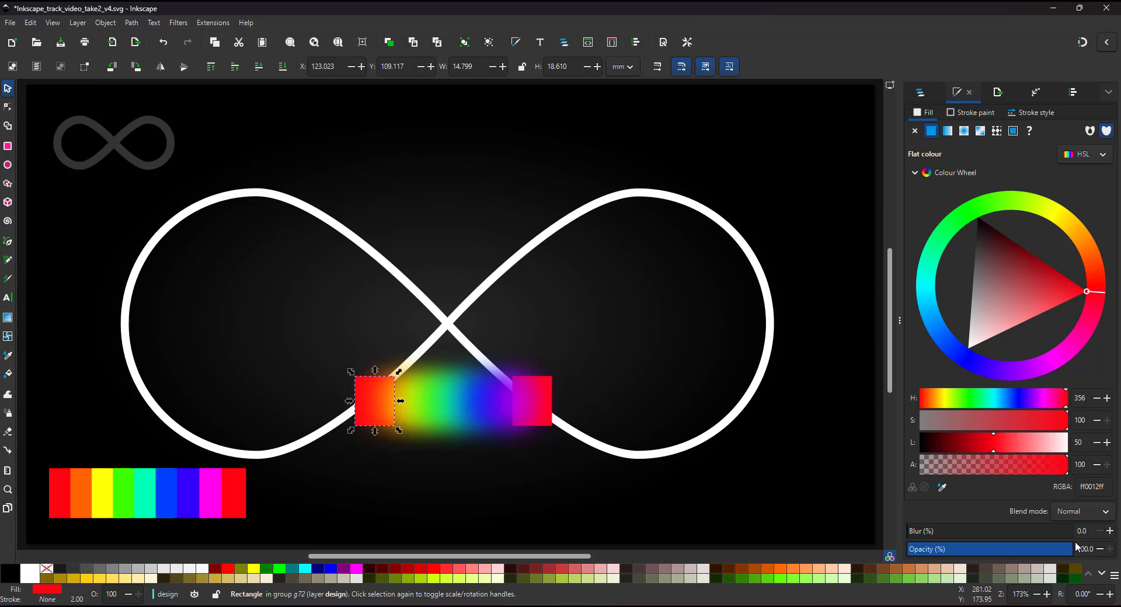
pyautogui.press('Return')
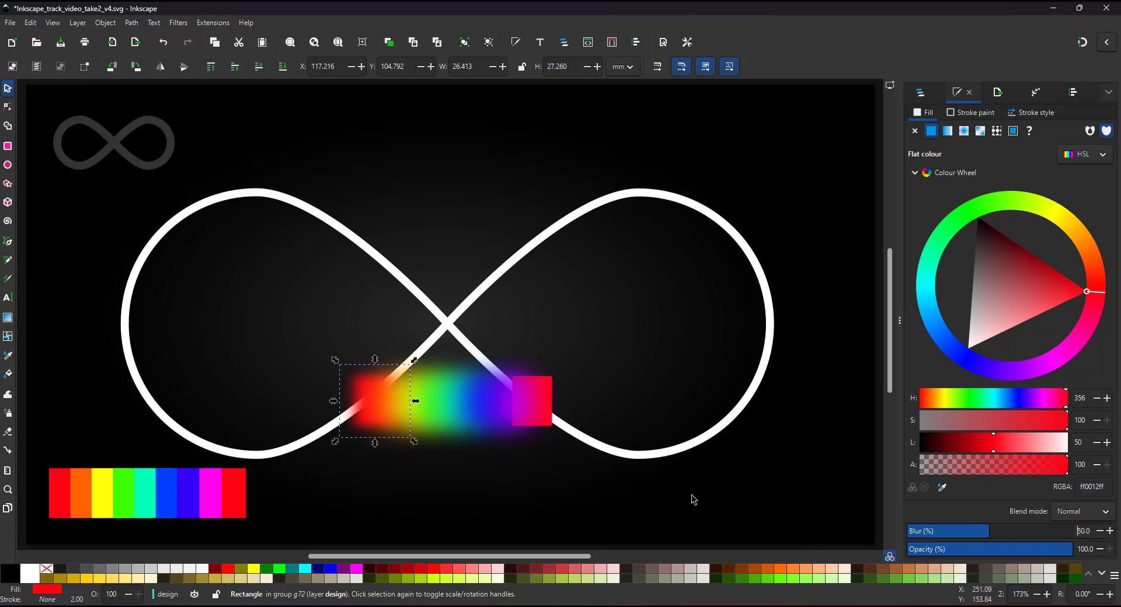
pyautogui.keyDown('ctrl'); pyautogui.click(555, 401); pyautogui.keyUp('ctrl')
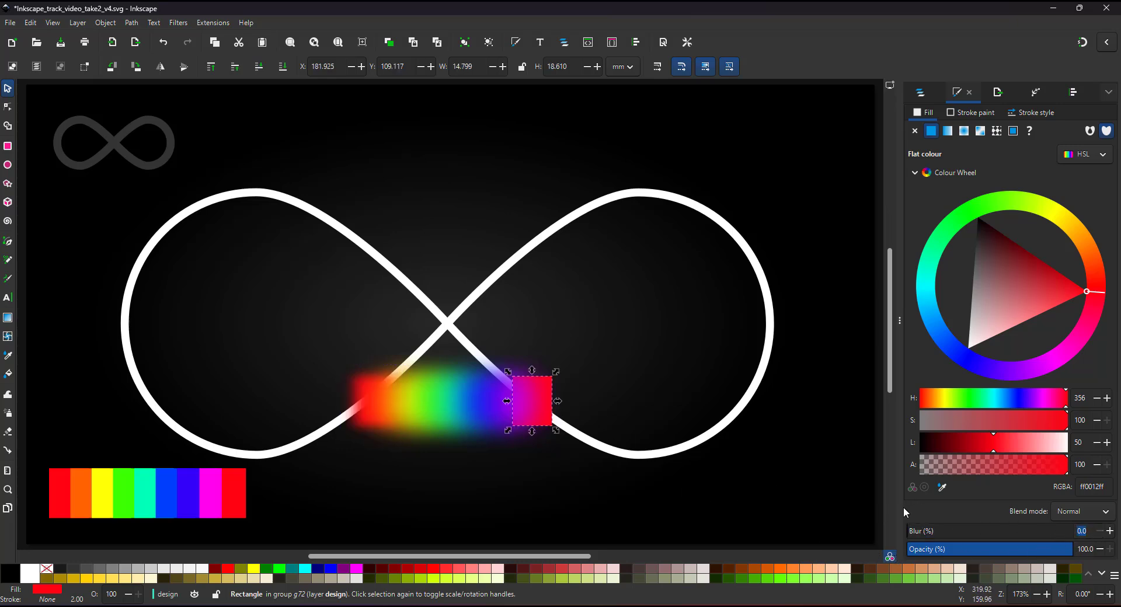
pyautogui.press('Return')
pyautogui.press('Escape')
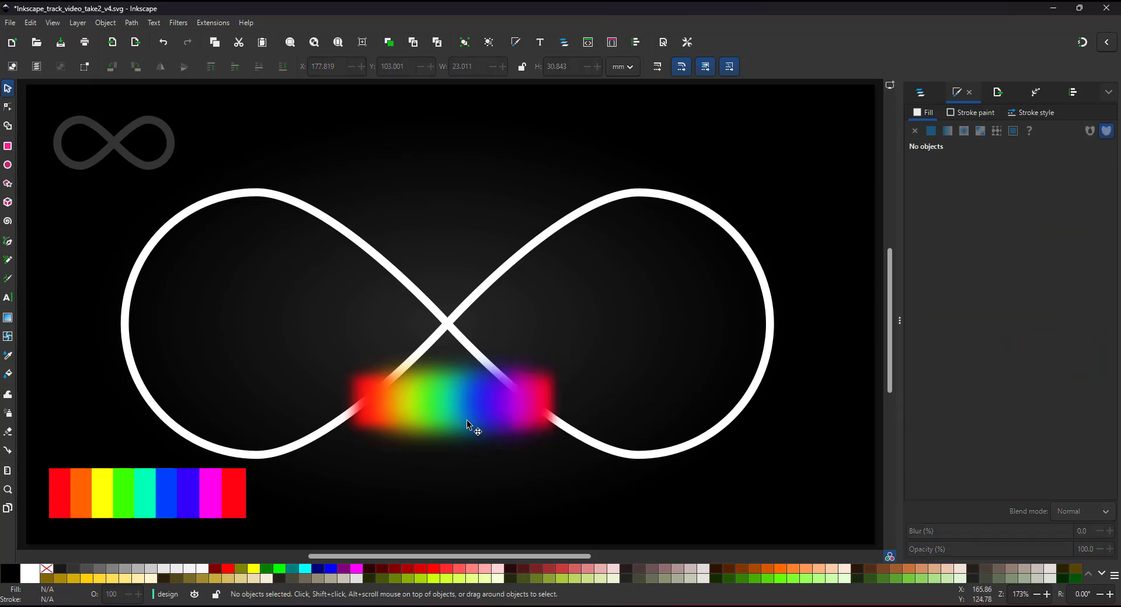
# - Apply the Bend path effect to the blurred pattern group, using a copy of the white loop as the bend path
pyautogui.click(471, 428)
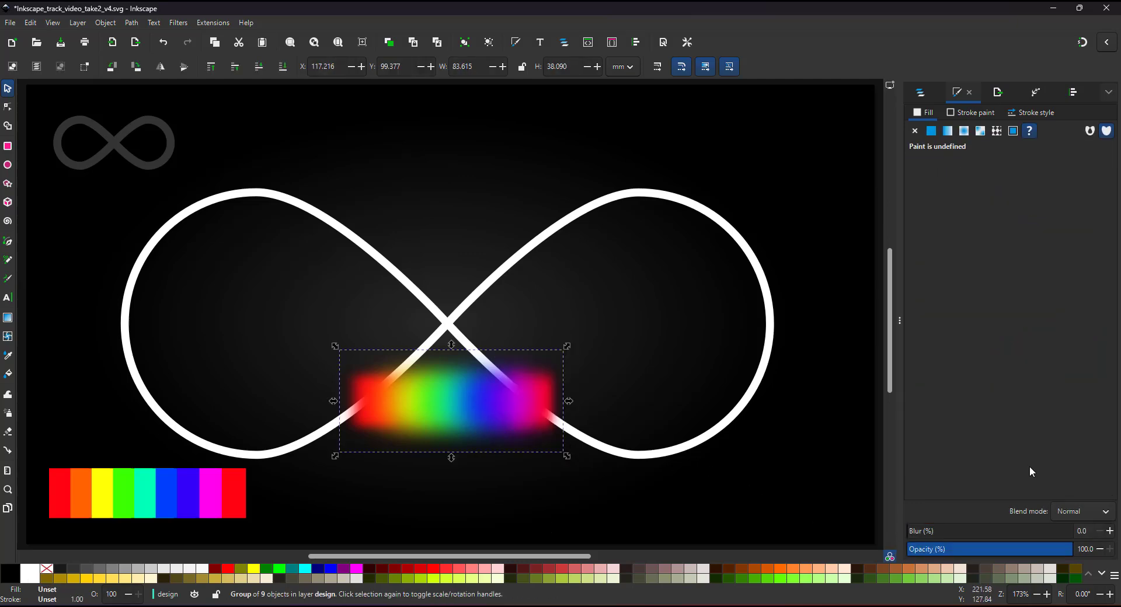
pyautogui.click(1034, 93)
pyautogui.rightClick(675, 198)
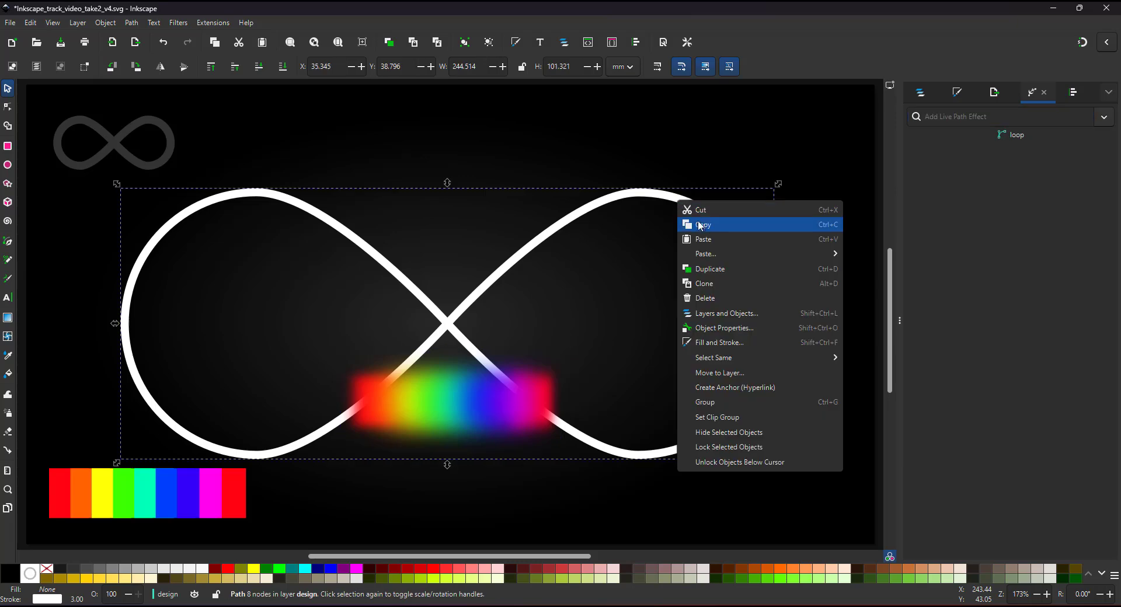
pyautogui.click(700, 225)
pyautogui.click(502, 390)
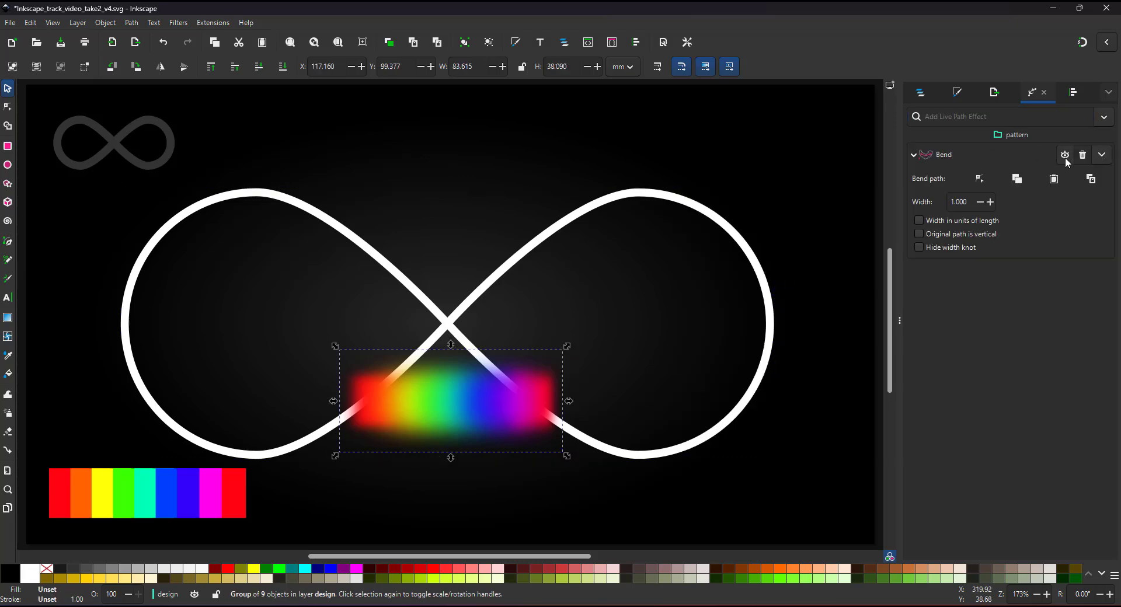
pyautogui.click(1053, 179)
# - Move the bent rainbow pattern over the white loop and hide the original striped pattern group
pyautogui.moveTo(570, 133); pyautogui.dragTo(649, 203)
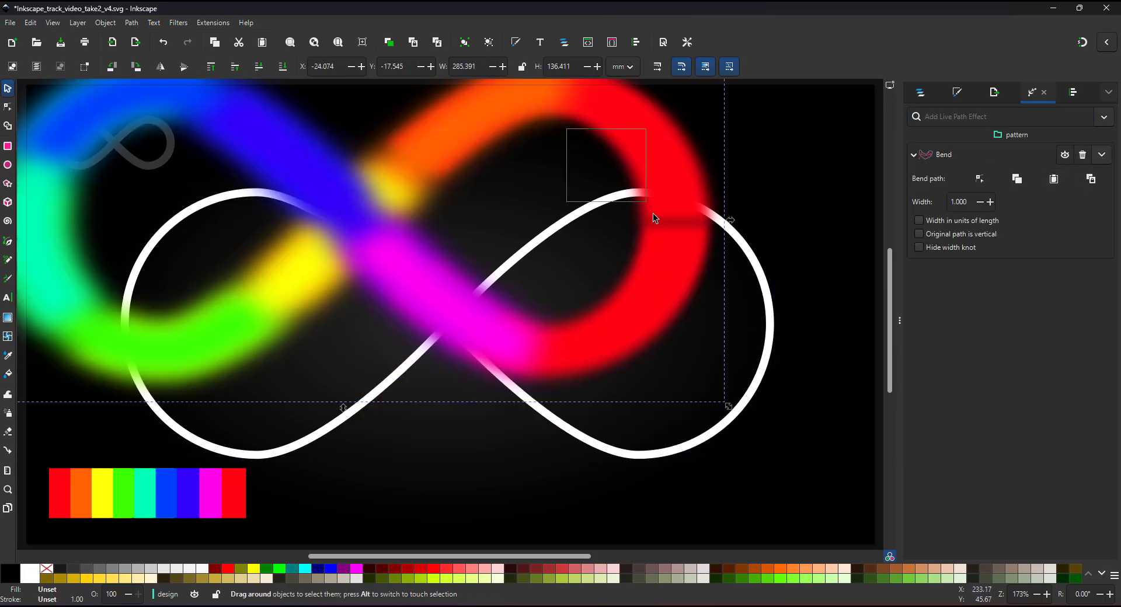
pyautogui.moveTo(646, 135); pyautogui.dragTo(700, 205)
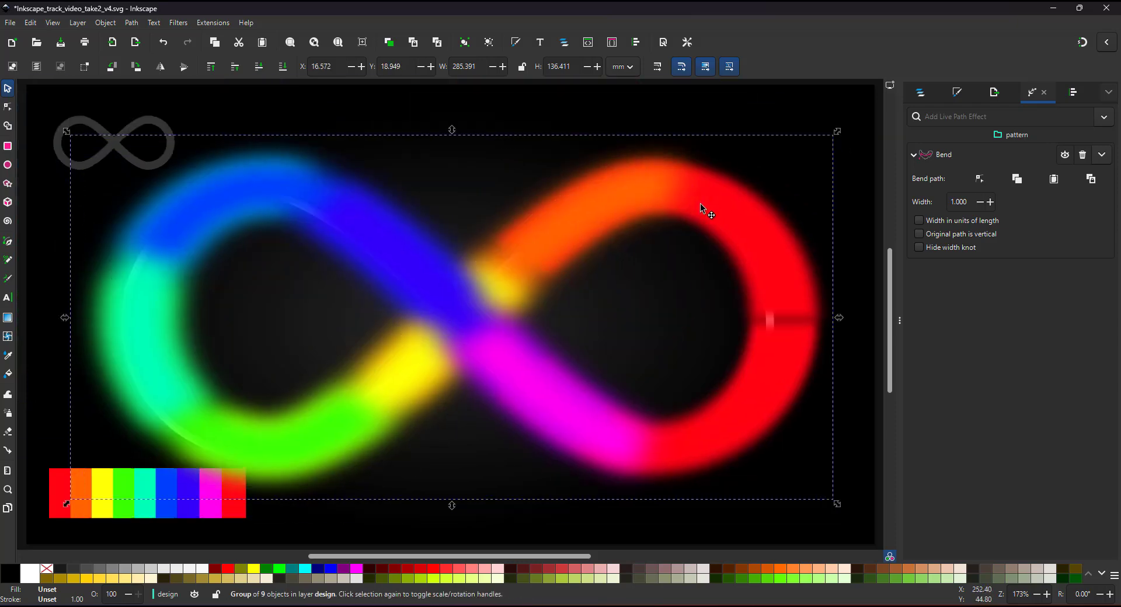
pyautogui.click(912, 98)
pyautogui.click(915, 148)
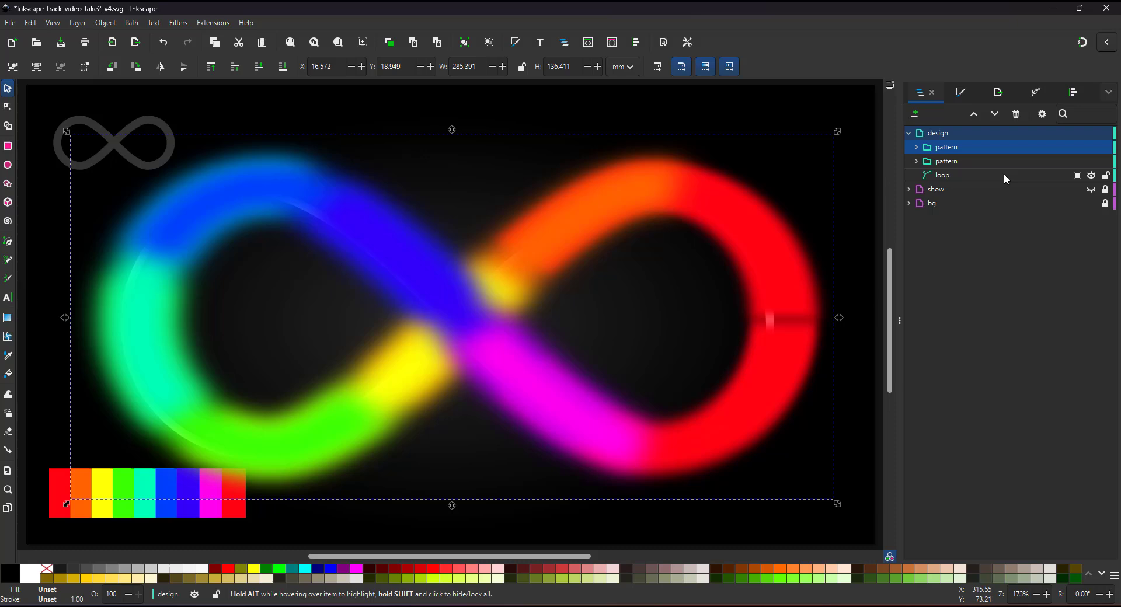
pyautogui.click(1092, 163)
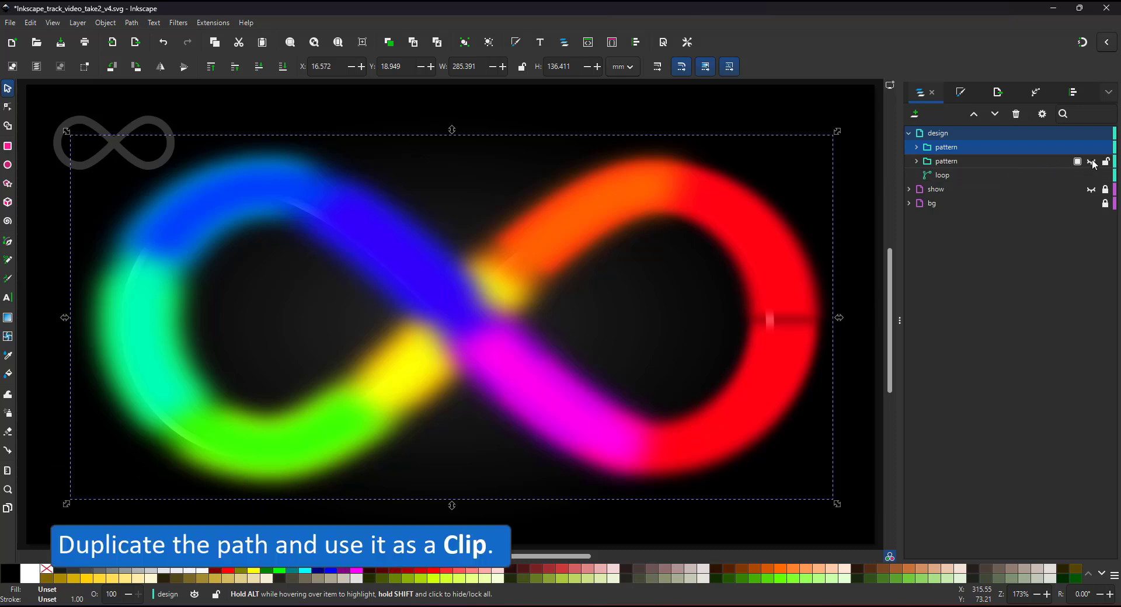
# - Duplicate the loop path above the bent pattern and set the duplicate's stroke width to 16 mm
pyautogui.click(951, 176)
pyautogui.hotkey('ctrl', 'd')
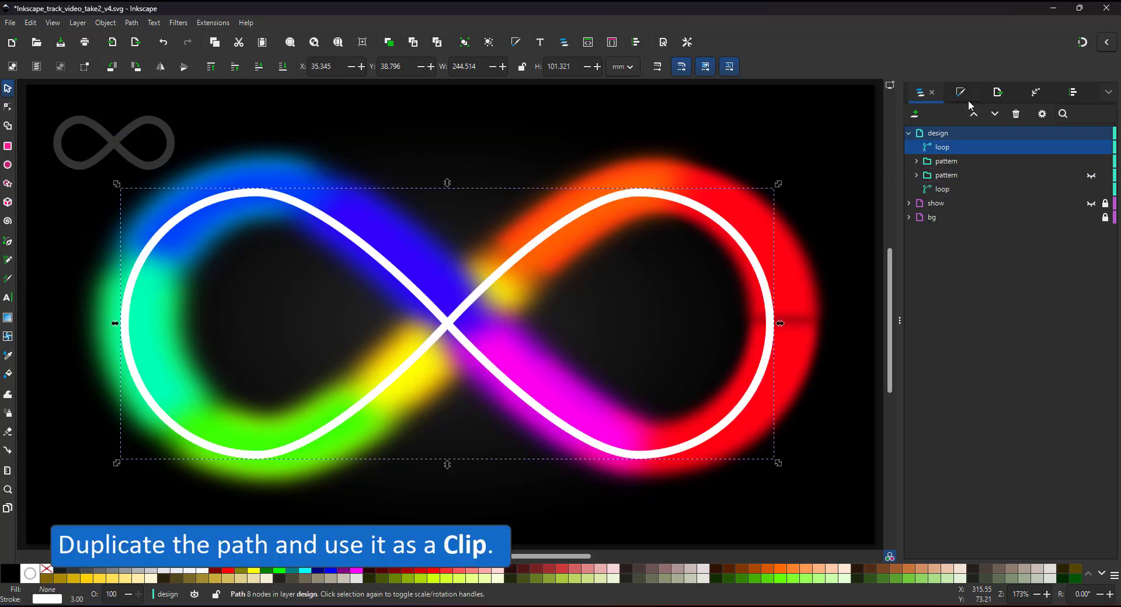
pyautogui.hotkey('ctrl', 'shift', 'f')
pyautogui.click(1023, 117)
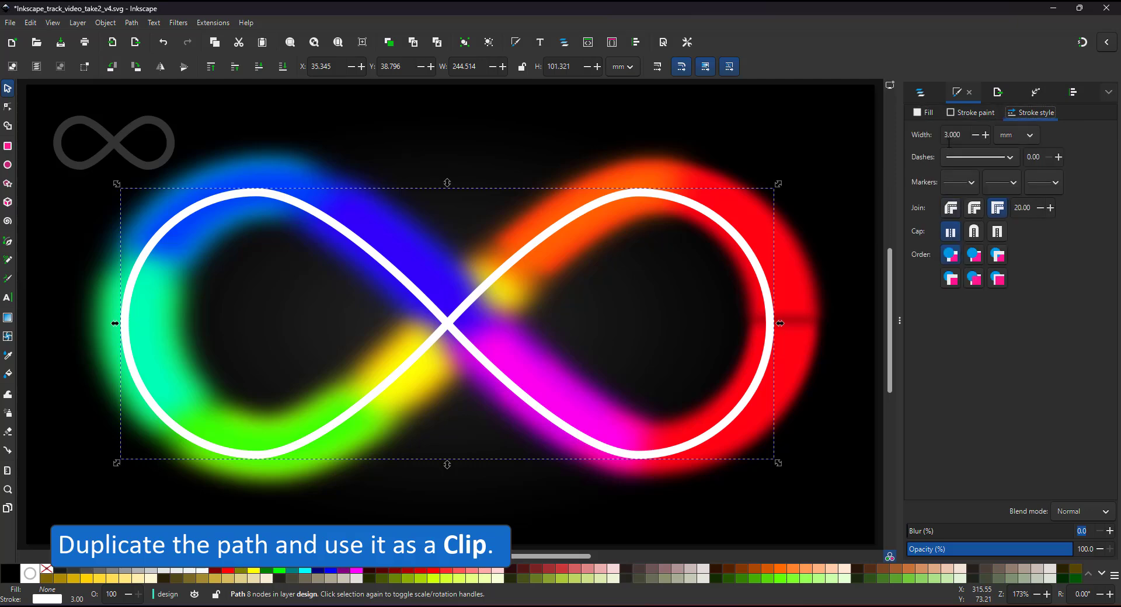
pyautogui.press('Tab')
pyautogui.write('8')
pyautogui.press('Return')
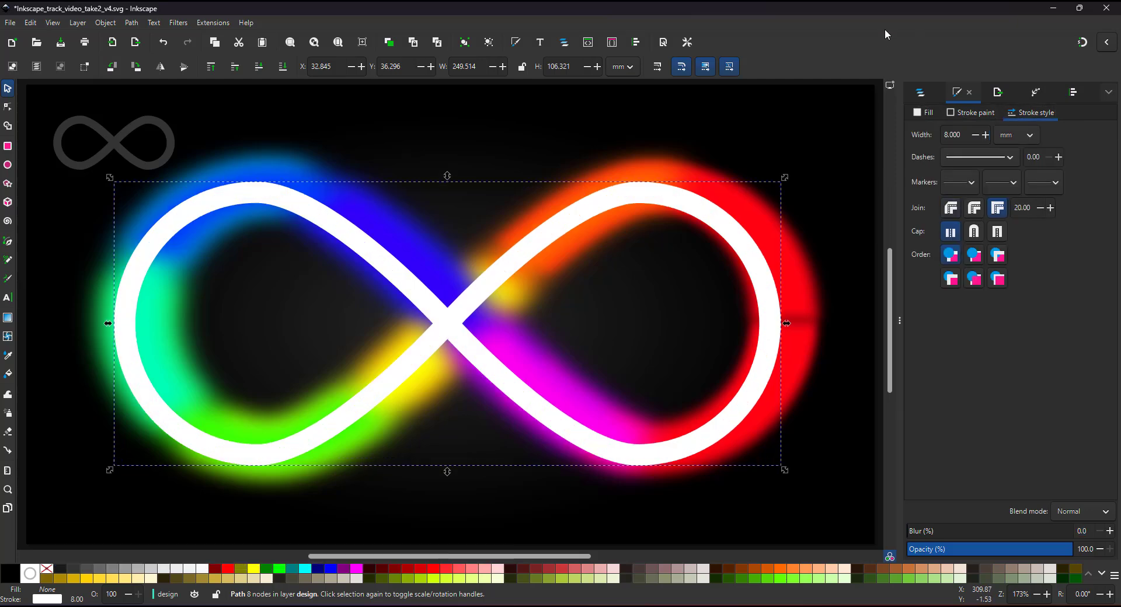
pyautogui.write('16')
pyautogui.press('Return')
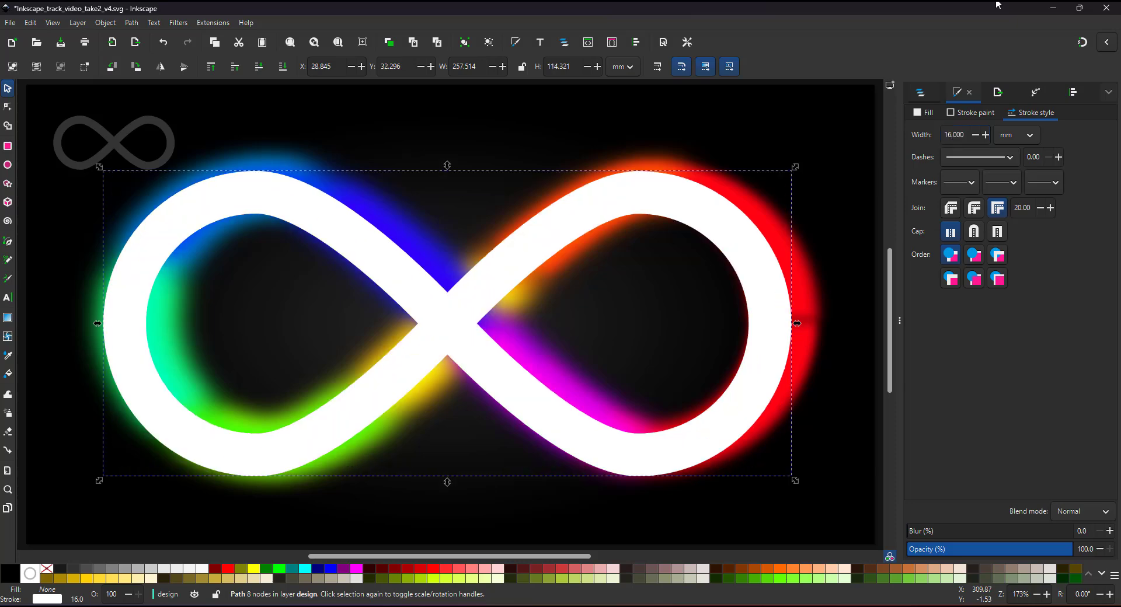
# - Nudge the bent rainbow group to X 11.572 and Y 19.949 mm to align it behind the thick white loop
pyautogui.click(804, 319)
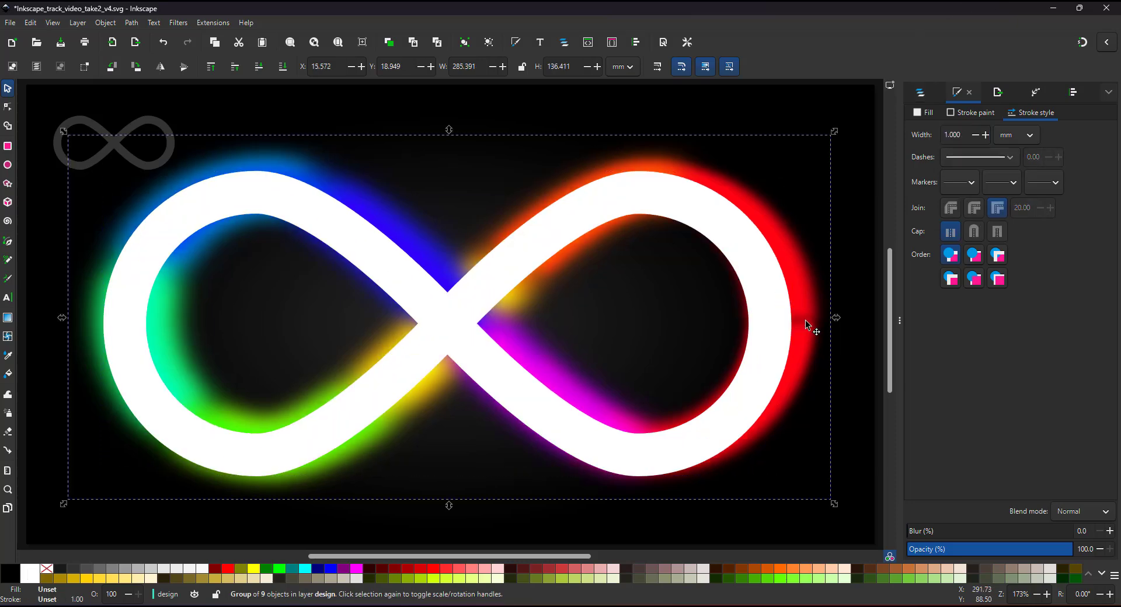
pyautogui.press('Down')
pyautogui.press('Right')
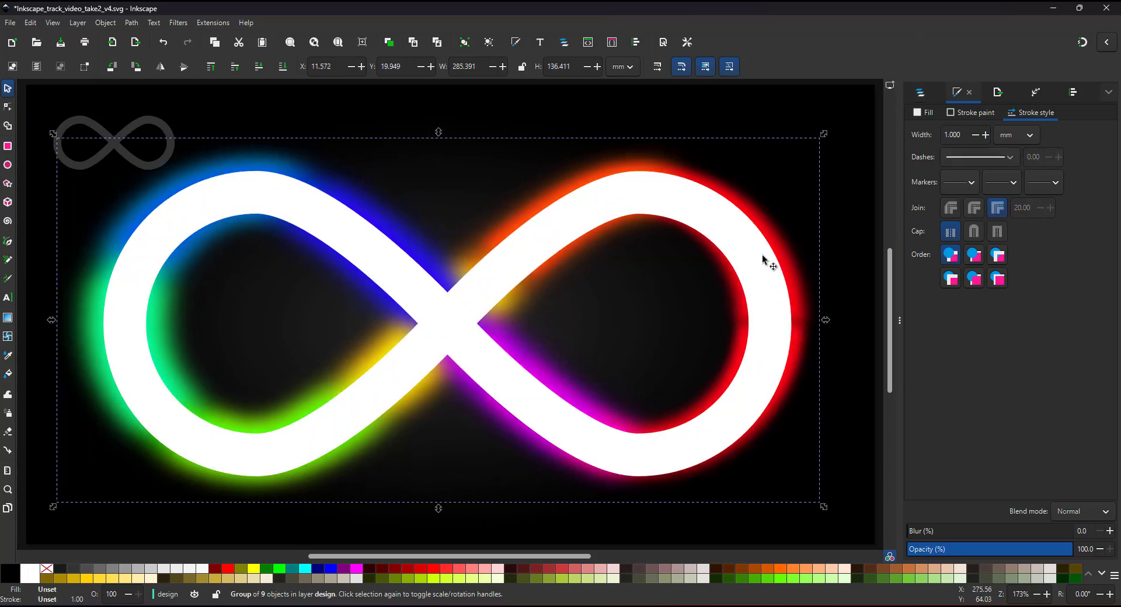
# - Try clipping the bent rainbow group with the thick white loop path and undo the clip
pyautogui.keyDown('shift'); pyautogui.click(762, 255); pyautogui.keyUp('shift')
pyautogui.rightClick(762, 255)
pyautogui.click(794, 473)
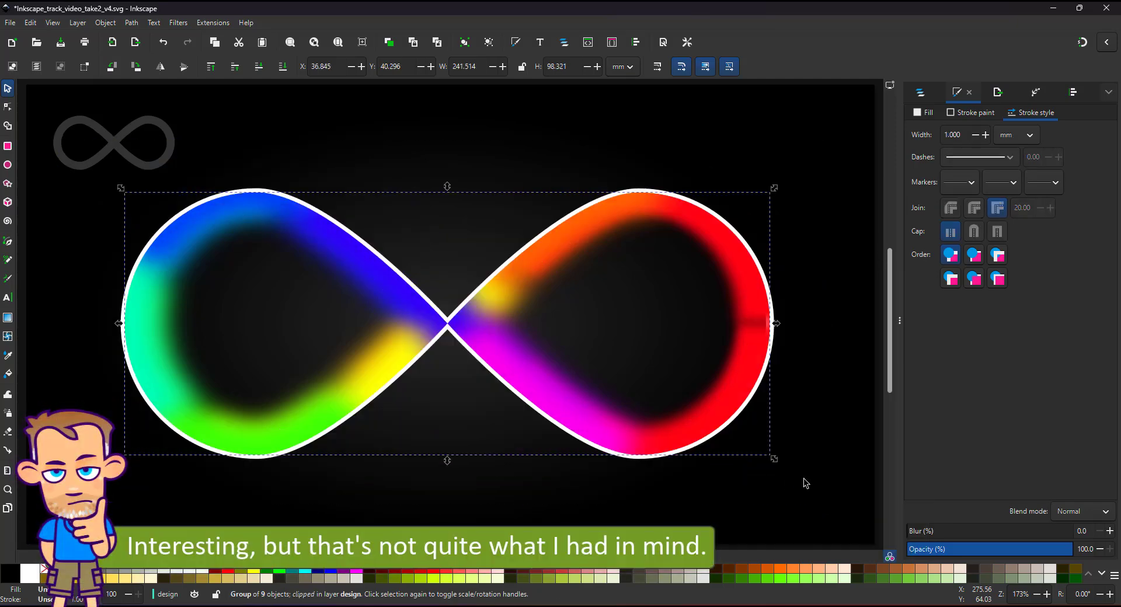
pyautogui.hotkey('ctrl', 'z')
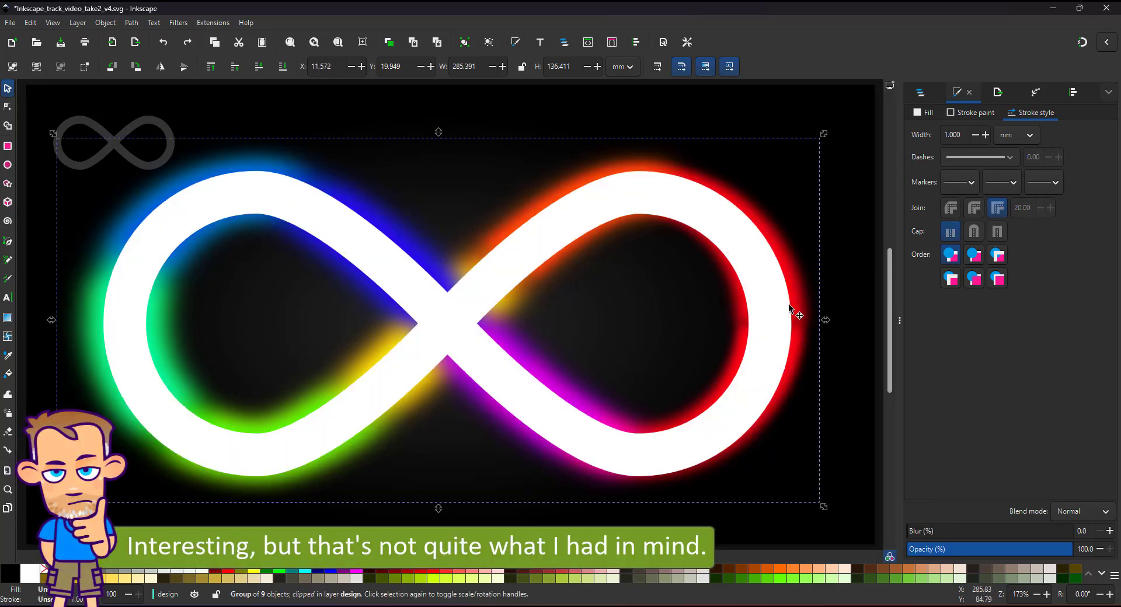
# - Mask the bent rainbow group with the thick white loop path
pyautogui.rightClick(772, 268)
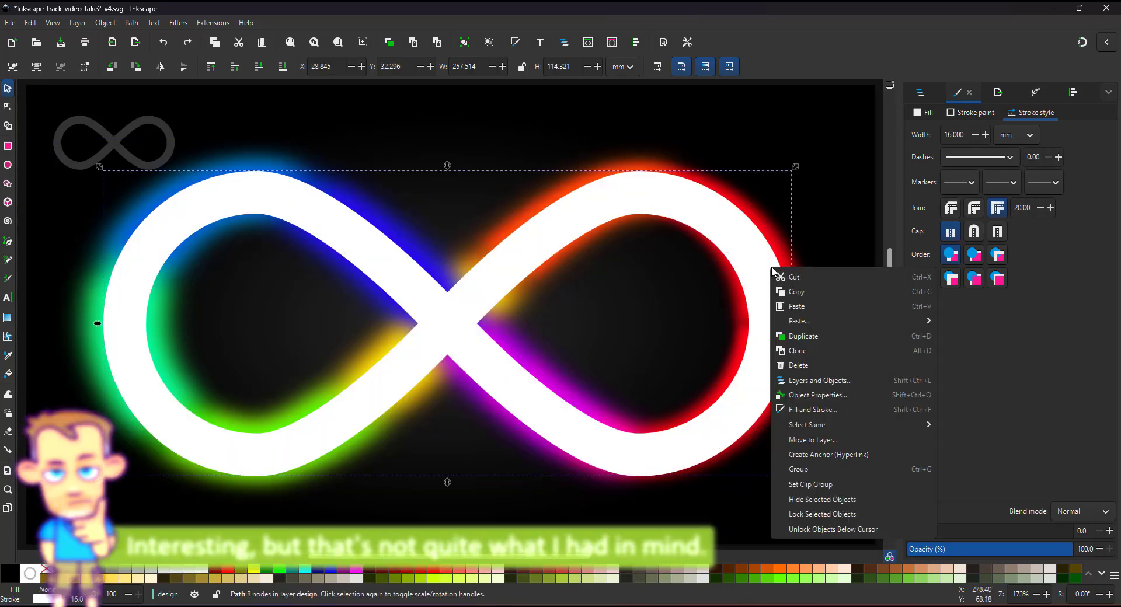
pyautogui.click(752, 214)
pyautogui.keyDown('shift'); pyautogui.click(800, 318); pyautogui.keyUp('shift')
pyautogui.rightClick(800, 317)
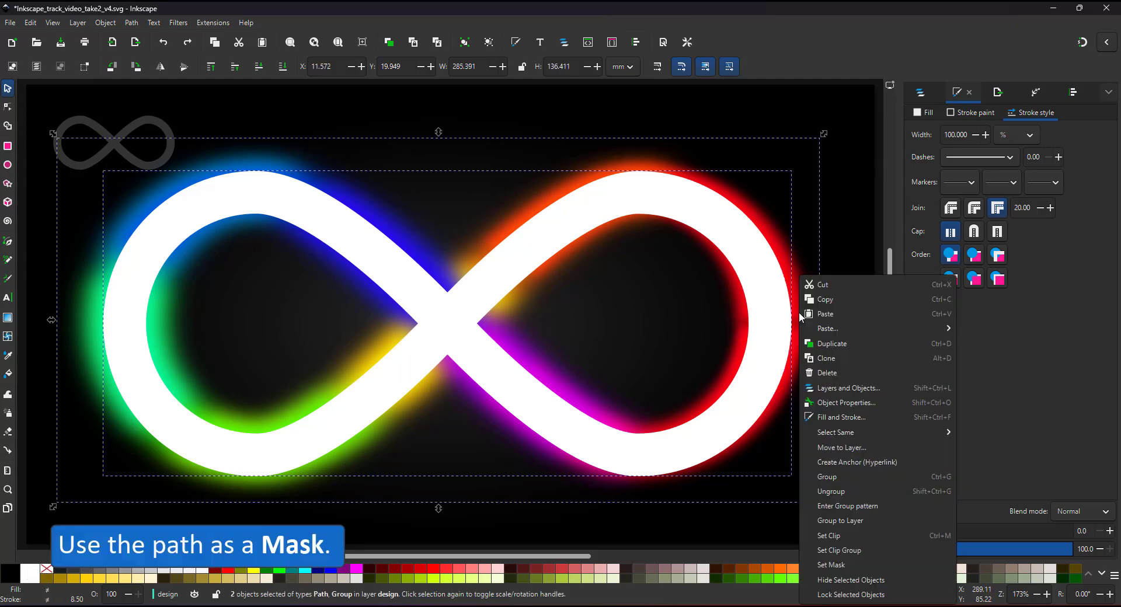
pyautogui.click(831, 565)
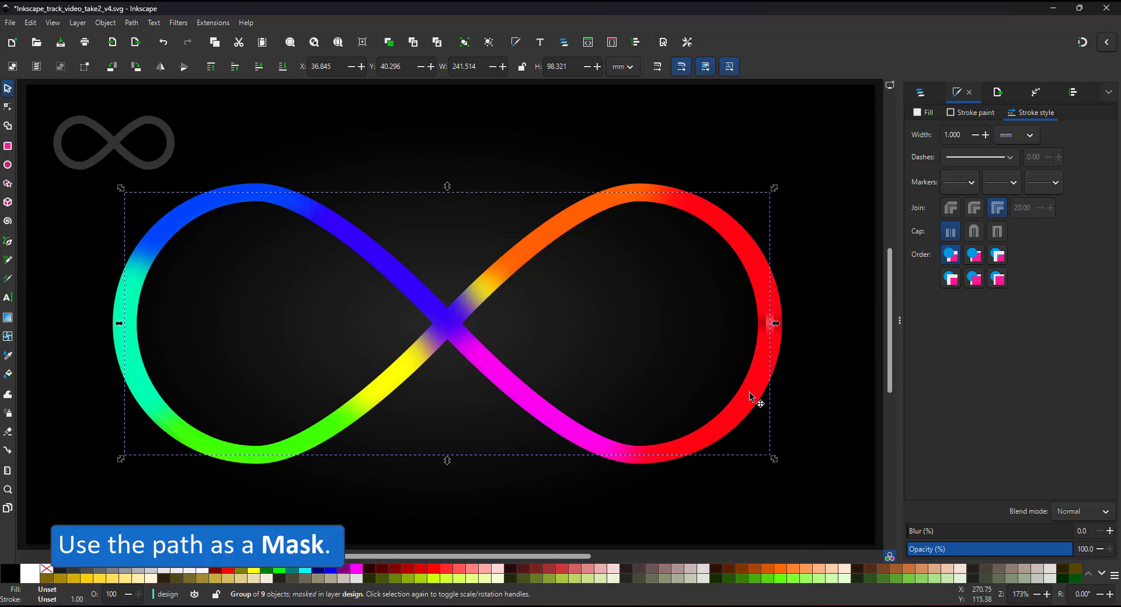
# - Undo the mask on the rainbow group and convert the thick white loop's stroke to a path
pyautogui.hotkey('ctrl', 'z')
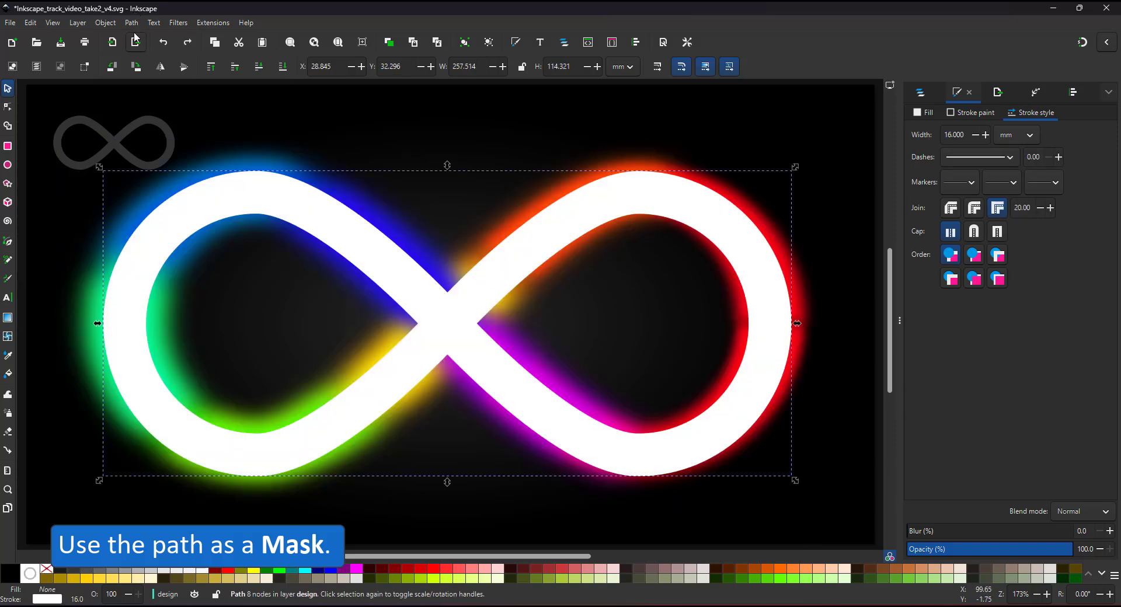
pyautogui.click(132, 23)
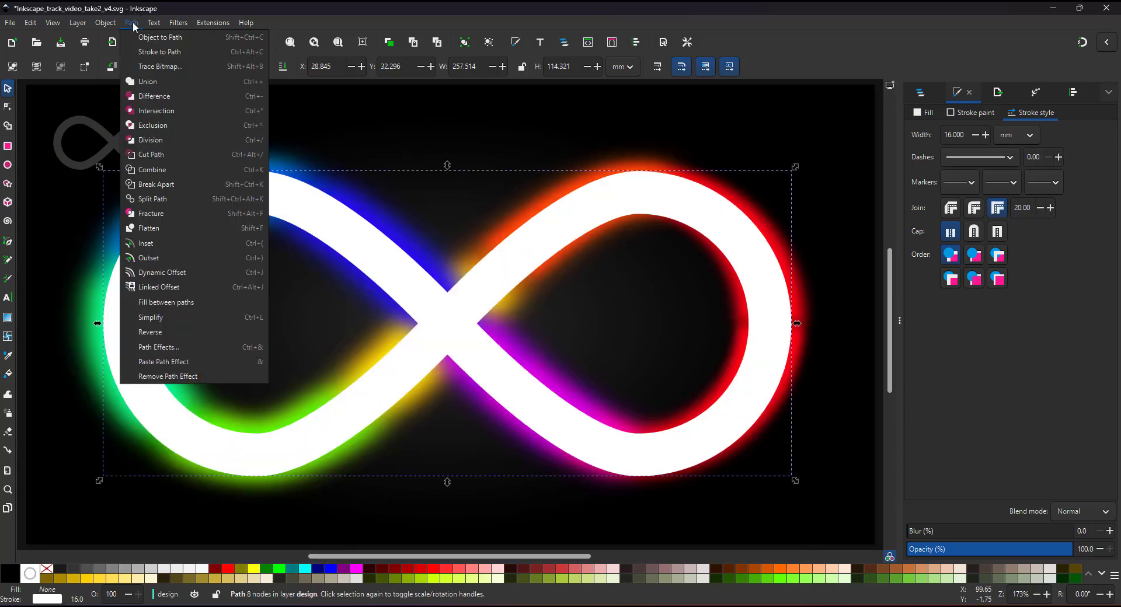
pyautogui.click(158, 52)
# - Clip the bent rainbow group with the converted white loop path
pyautogui.keyDown('shift'); pyautogui.click(807, 318); pyautogui.keyUp('shift')
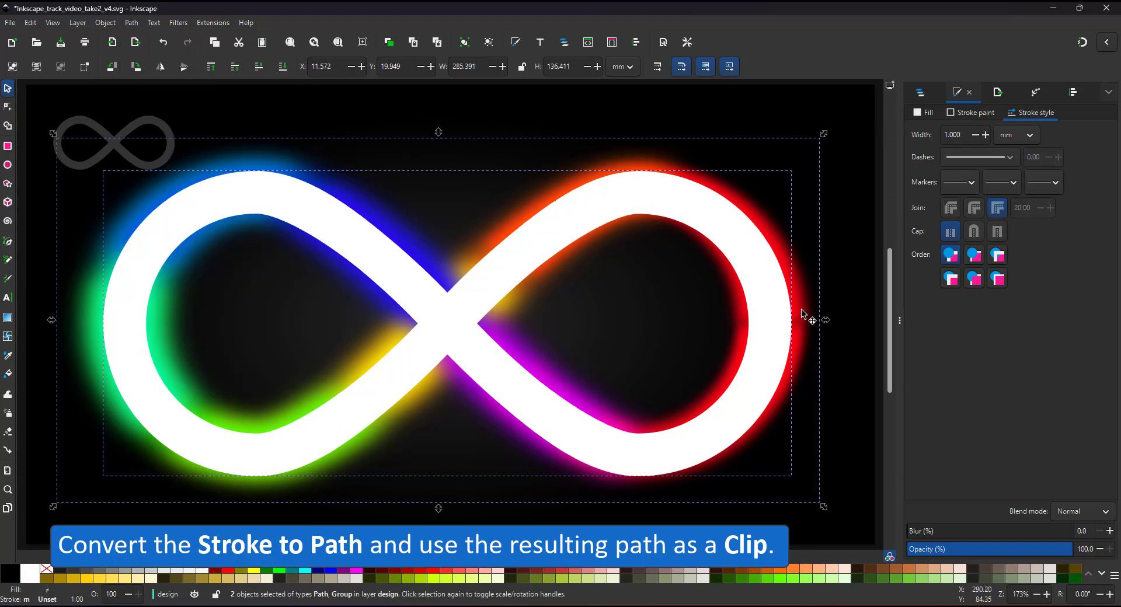
pyautogui.rightClick(784, 313)
pyautogui.click(824, 226)
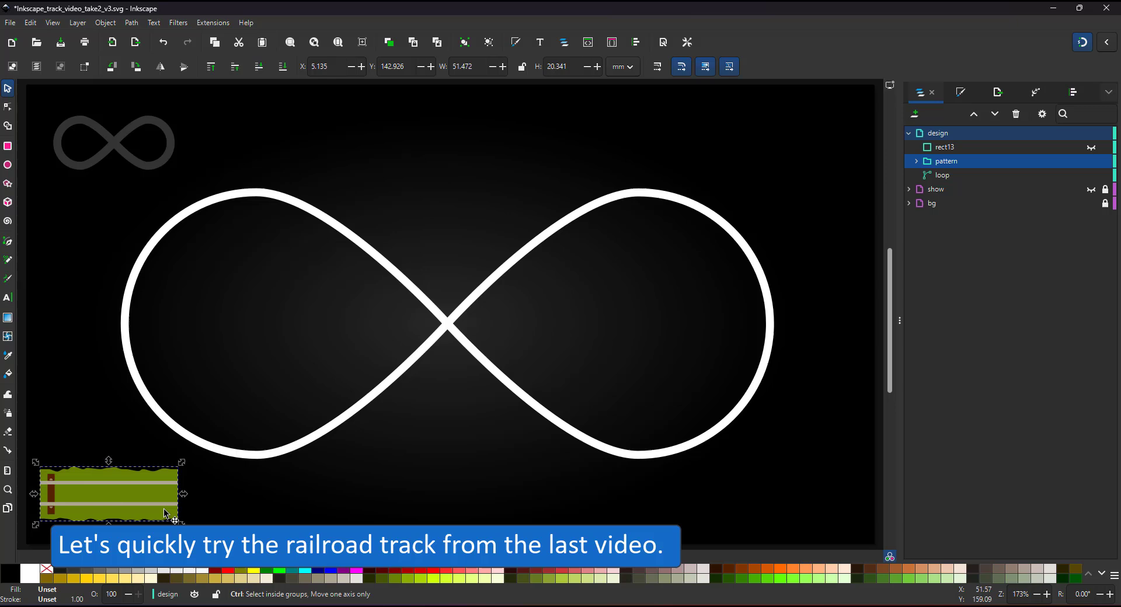
# - Bend a duplicate of the railroad track pattern along the copied infinity loop path and nudge it down onto the loop
pyautogui.hotkey('ctrl', 'd')
pyautogui.moveTo(164, 514); pyautogui.dragTo(490, 325)
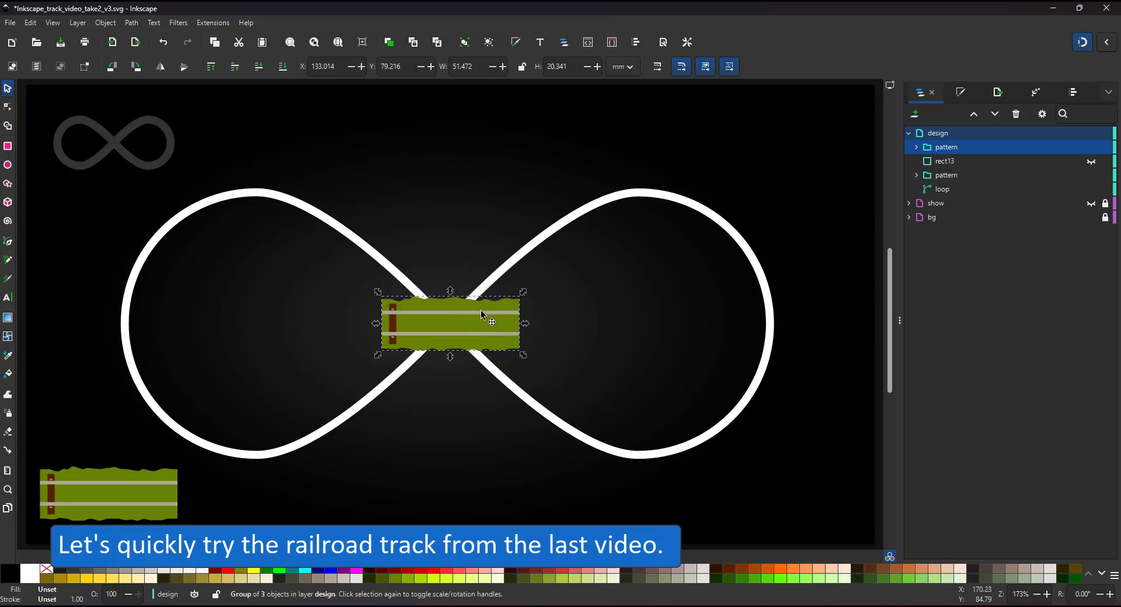
pyautogui.click(1033, 97)
pyautogui.click(952, 132)
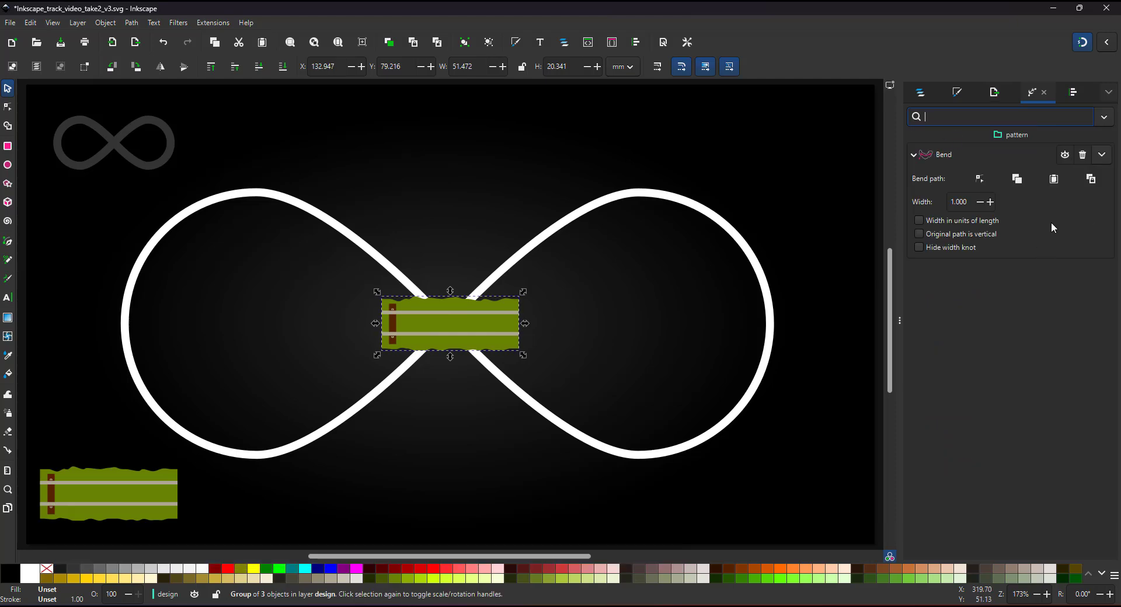
pyautogui.click(1053, 182)
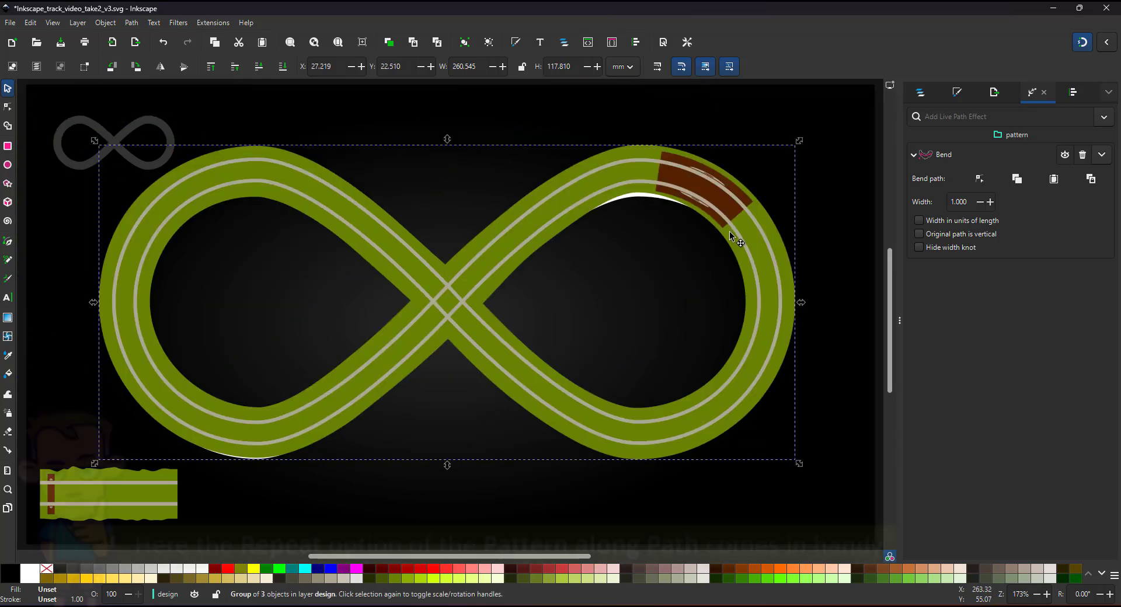
pyautogui.press('Down')
pyautogui.press('Down')
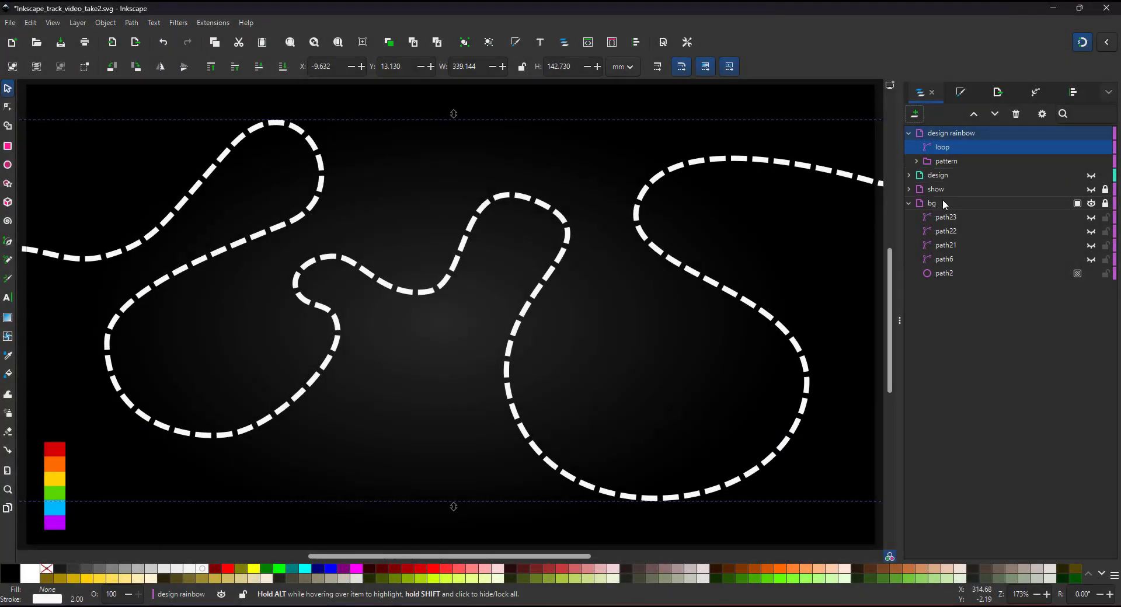
# - Copy the winding dashed loop path in the design rainbow layer
pyautogui.click(937, 162)
pyautogui.click(916, 162)
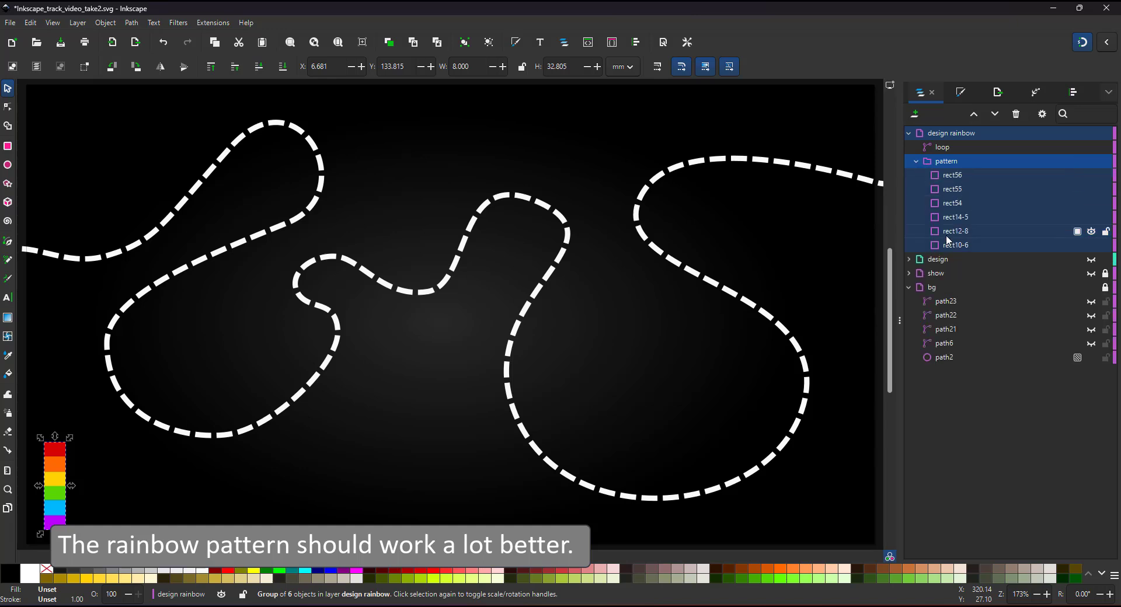
pyautogui.click(915, 162)
pyautogui.click(941, 147)
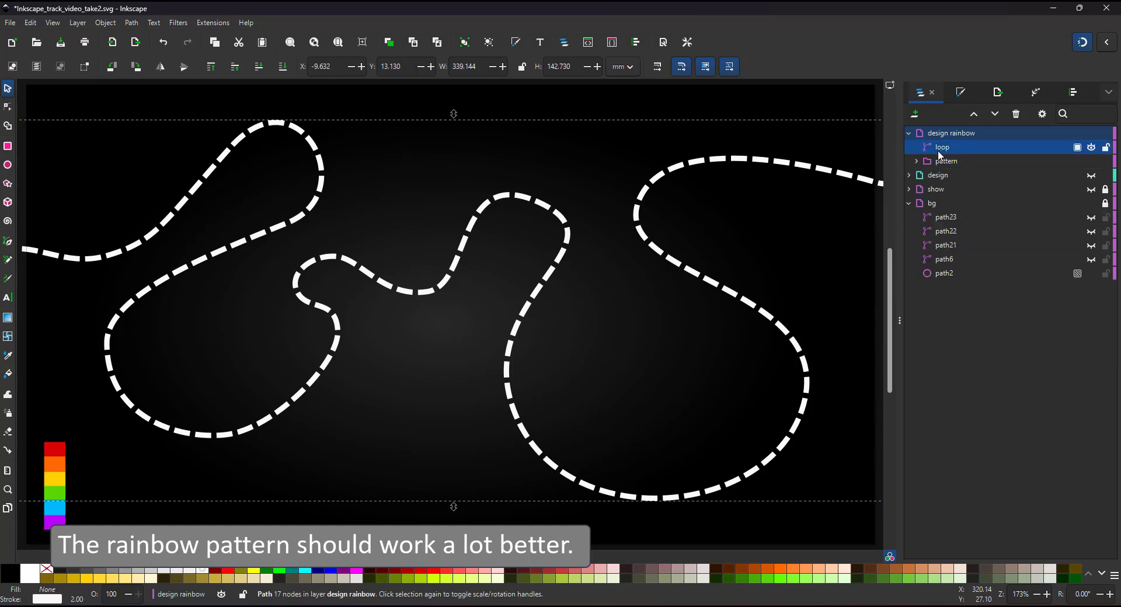
pyautogui.rightClick(823, 175)
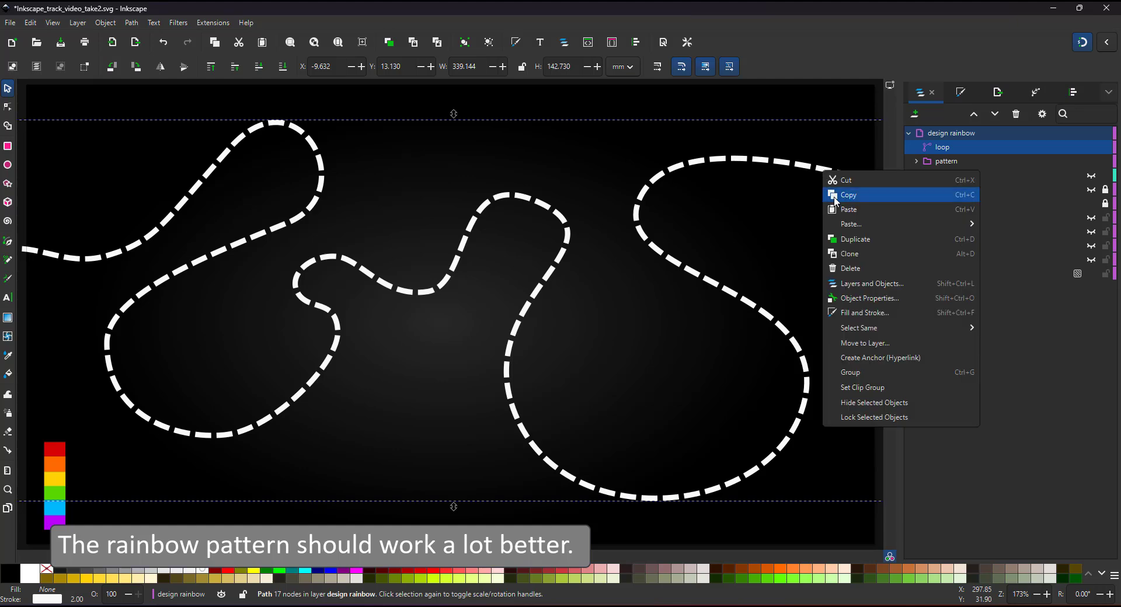
pyautogui.press('Escape')
# - Try the Bend path effect on the rainbow pattern group, linked to the copied dashed path
pyautogui.click(997, 161)
pyautogui.click(1044, 92)
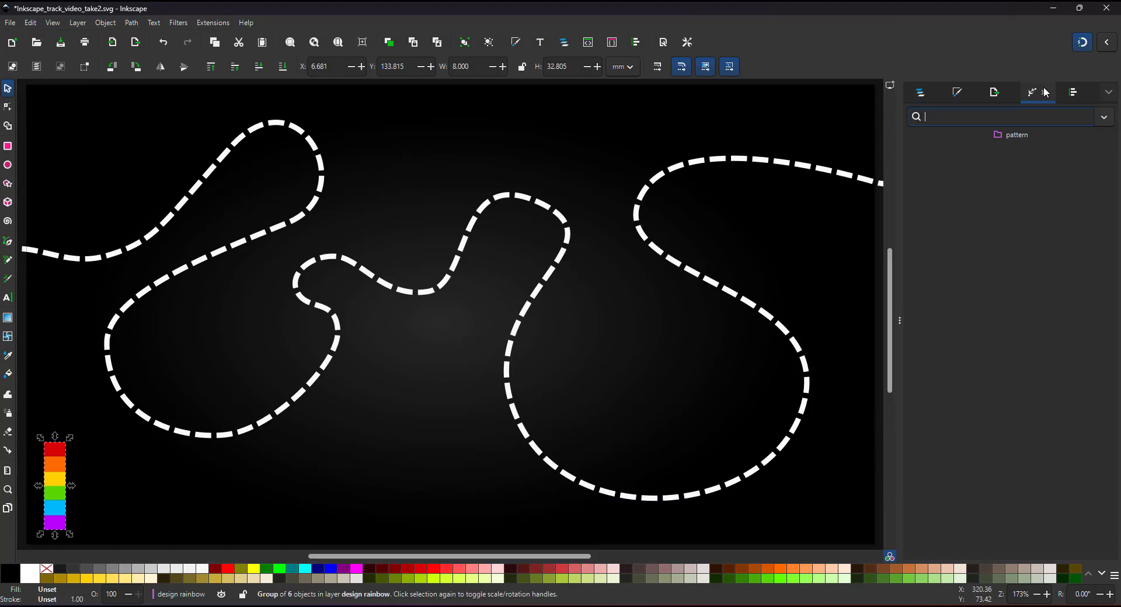
pyautogui.write('be')
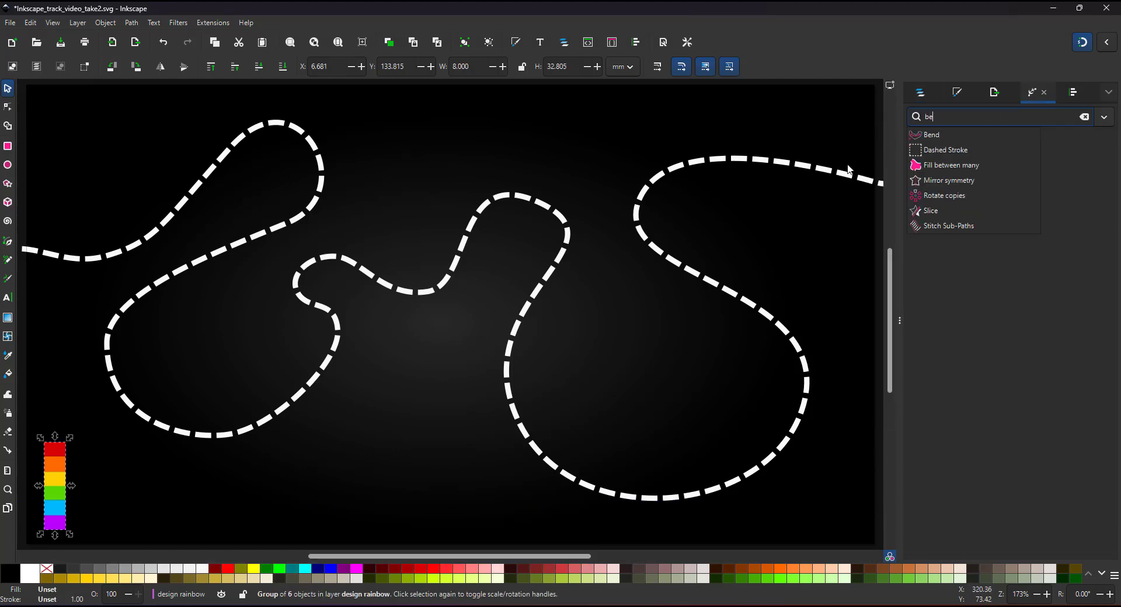
pyautogui.click(964, 138)
pyautogui.click(1053, 180)
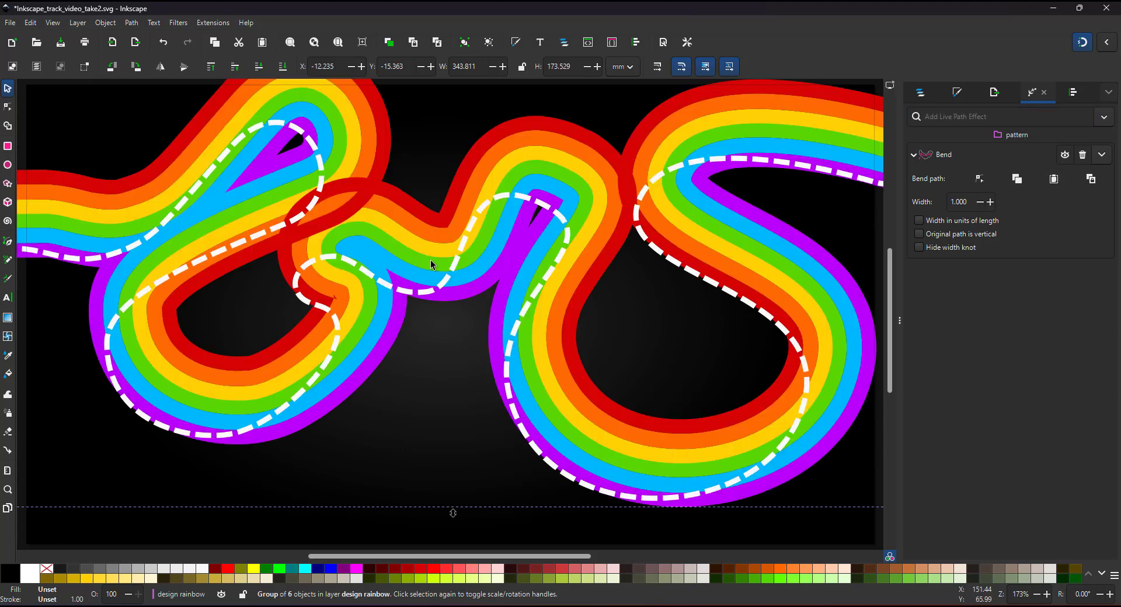
# - Try narrowing the bent rainbow to a width of 0.427, and undo back to the flat stripe pattern
pyautogui.click(8, 108)
pyautogui.moveTo(90, 283); pyautogui.dragTo(159, 289)
pyautogui.moveTo(95, 263); pyautogui.dragTo(99, 239)
pyautogui.press('s')
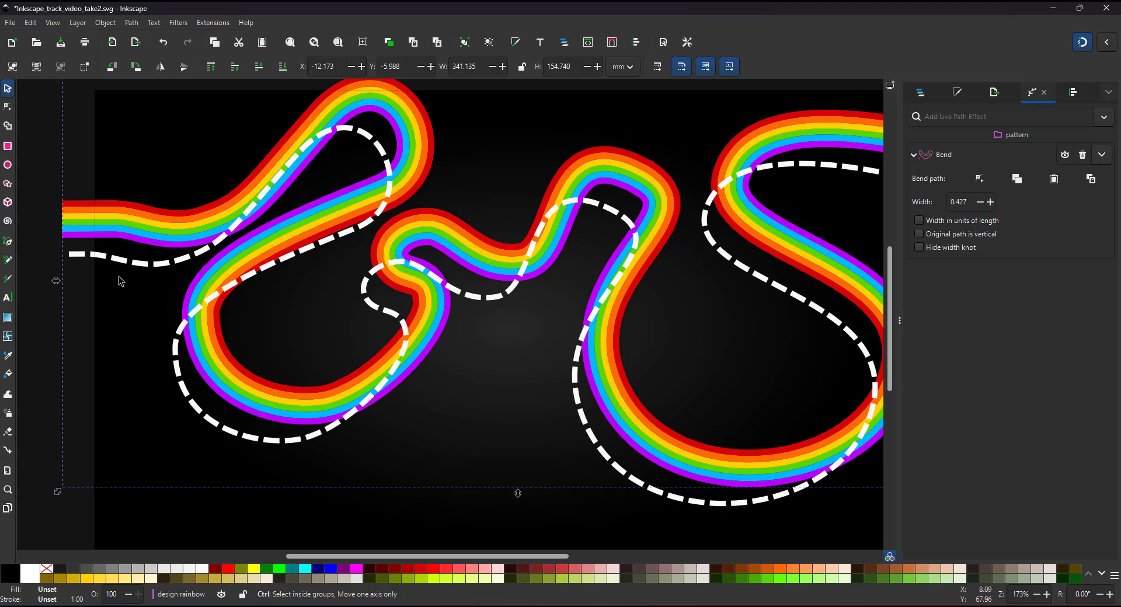
pyautogui.hotkey('ctrl', 'z')
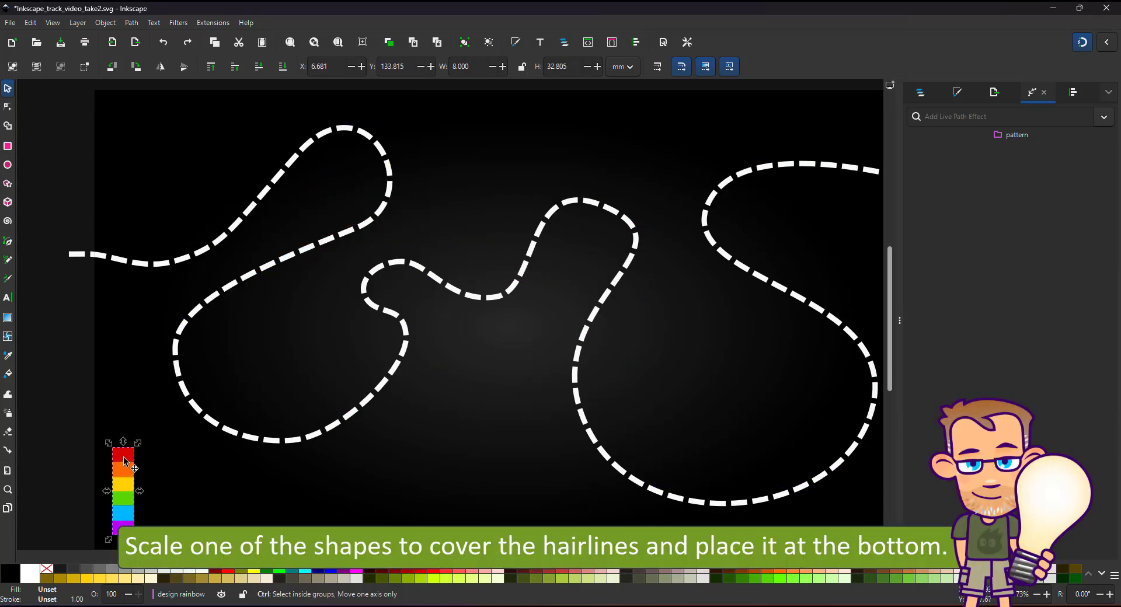
# - Stretch the red stripe inside the pattern group to the full 32.805 mm height and lower it below the other stripes
pyautogui.keyDown('ctrl'); pyautogui.click(123, 454); pyautogui.keyUp('ctrl')
pyautogui.moveTo(123, 461); pyautogui.dragTo(123, 528)
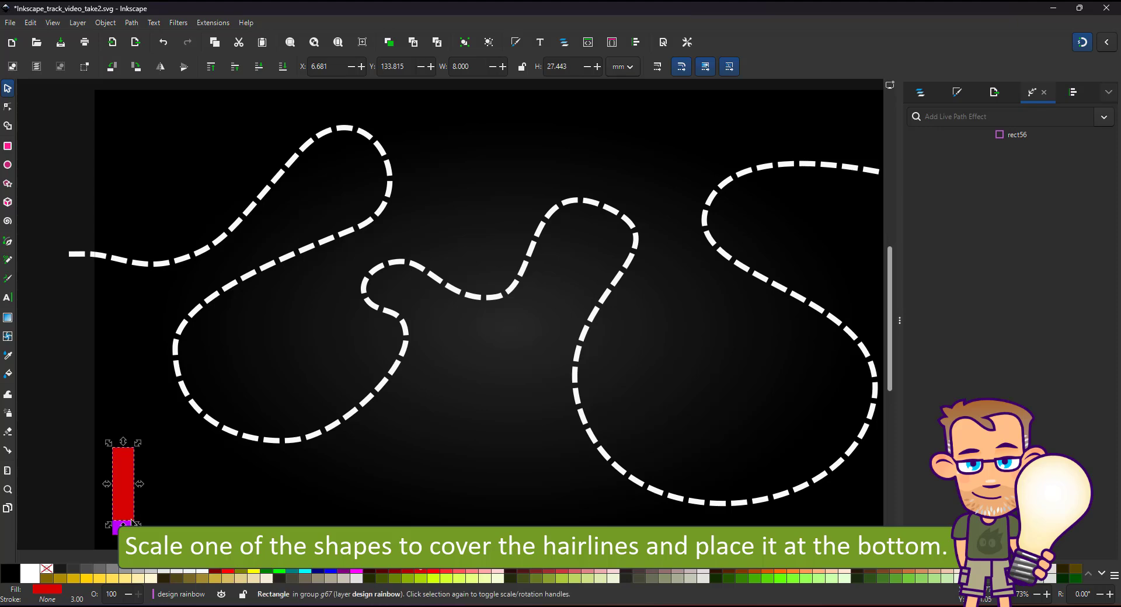
pyautogui.press('End')
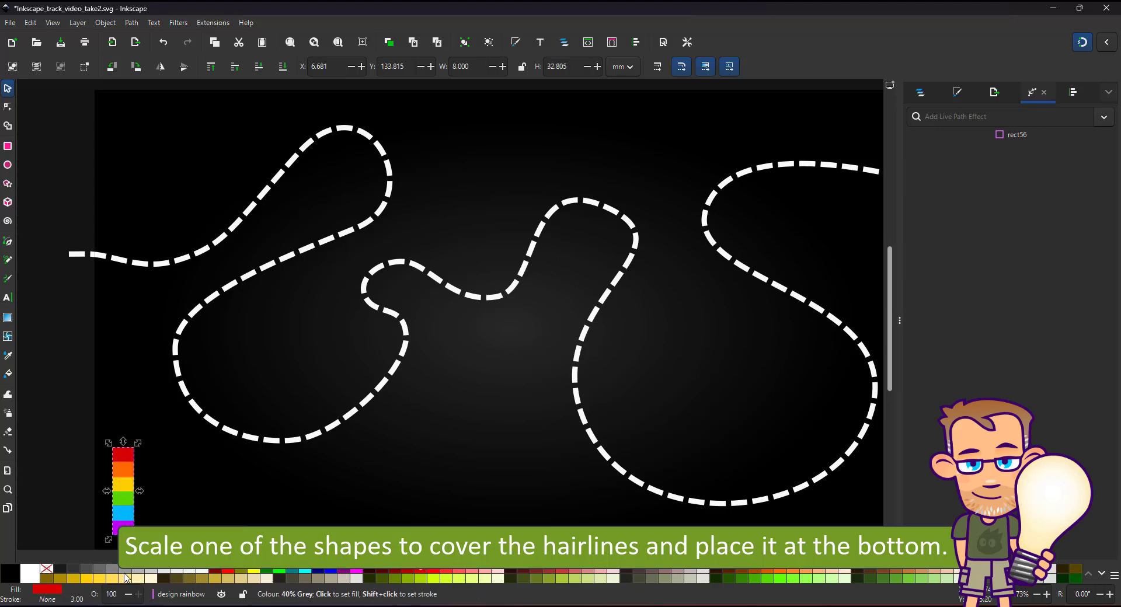
# - Apply the Bend path effect to the flat rainbow pattern group and link it to the freshly copied dashed loop path
pyautogui.moveTo(73, 412); pyautogui.dragTo(155, 542)
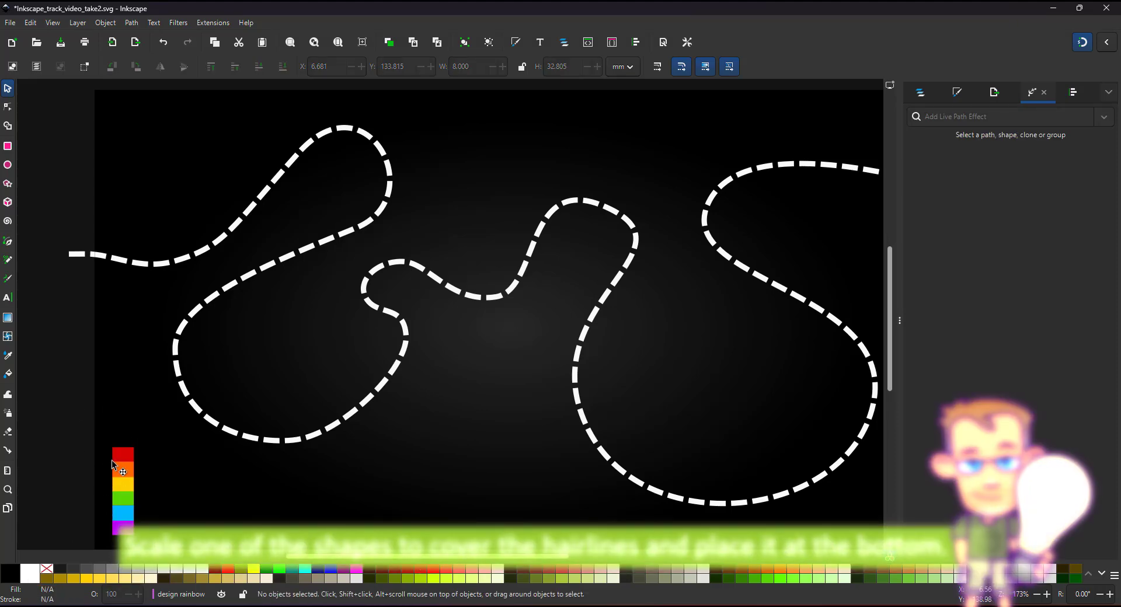
pyautogui.click(1038, 111)
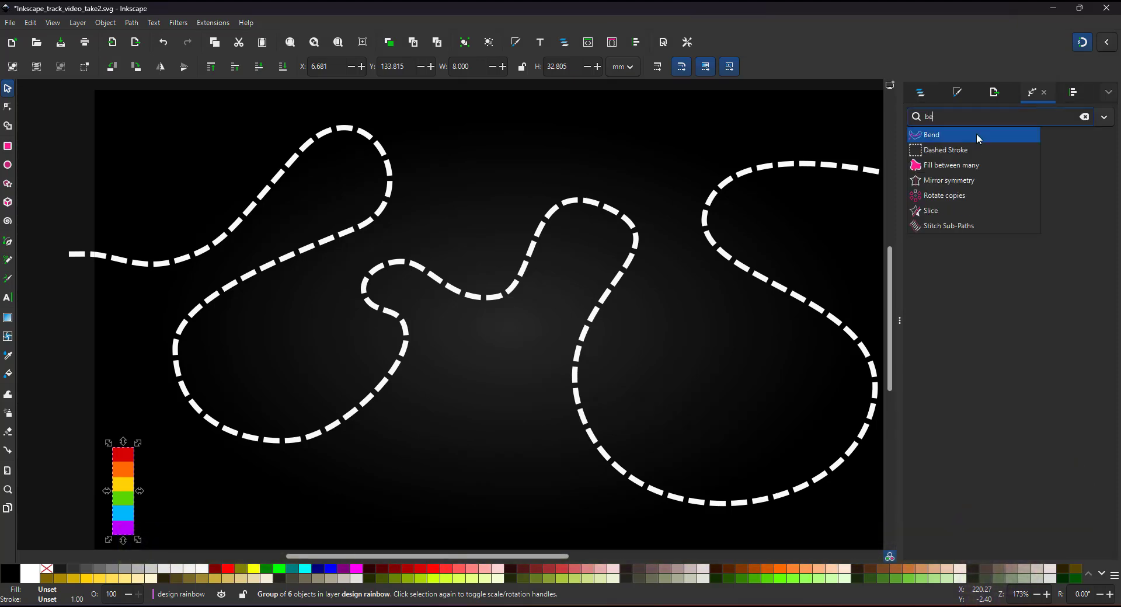
pyautogui.click(975, 134)
pyautogui.rightClick(351, 232)
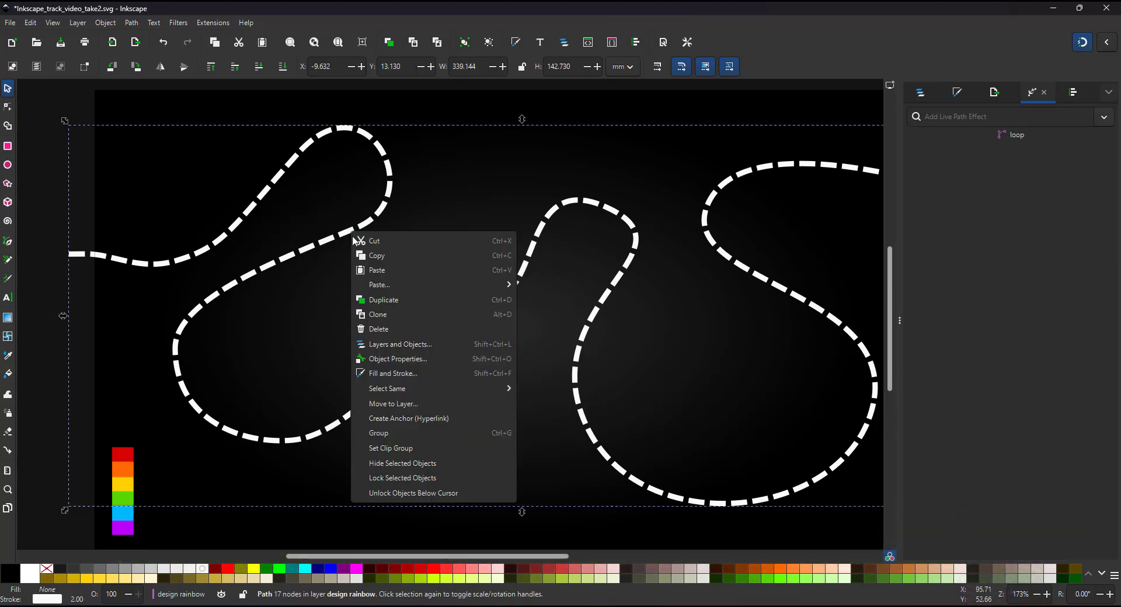
pyautogui.click(361, 257)
pyautogui.click(123, 490)
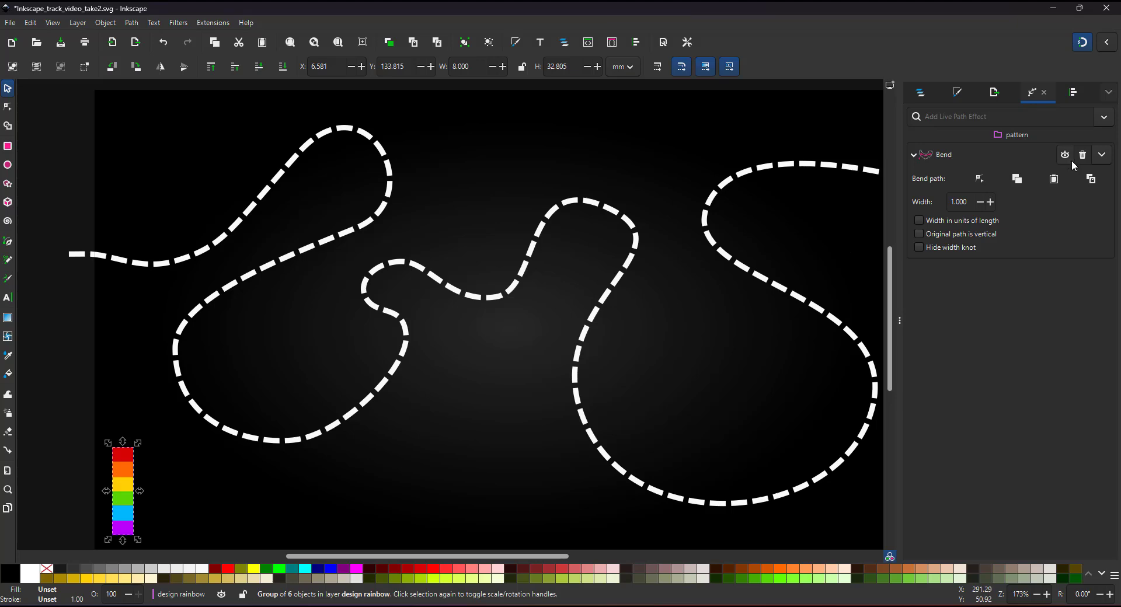
pyautogui.click(1053, 178)
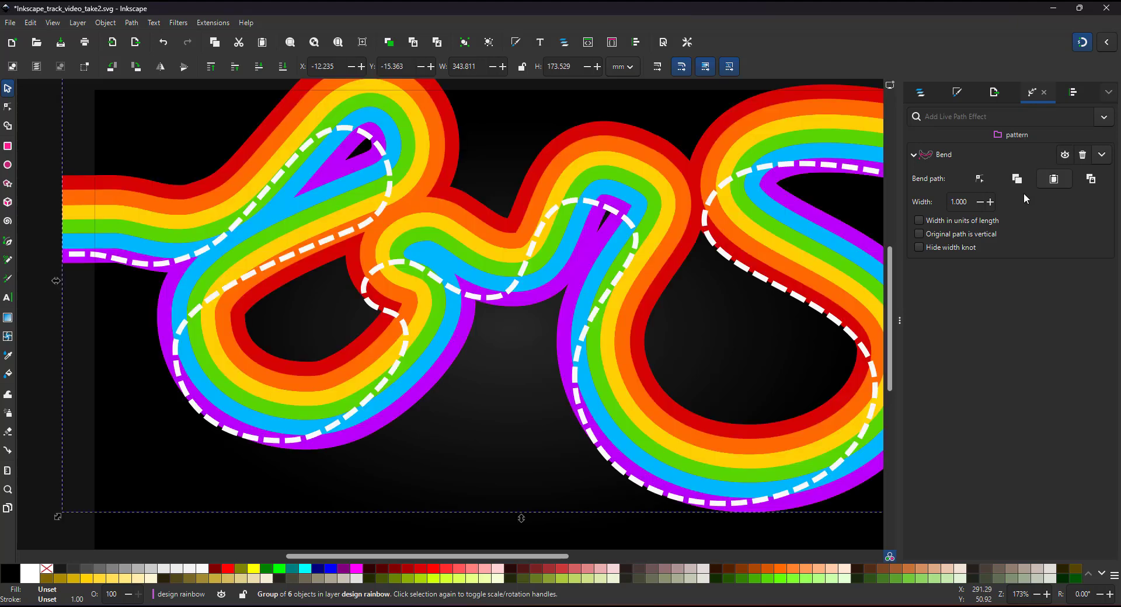
# - Narrow the bent rainbow to a width of 0.494 by editing its bend on the canvas
pyautogui.click(979, 178)
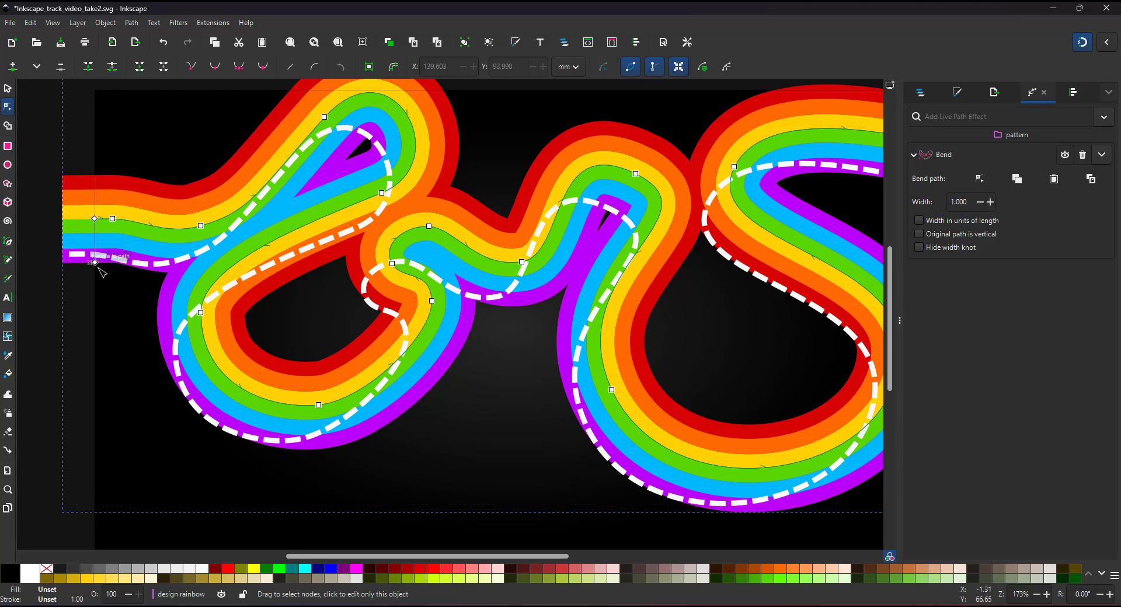
pyautogui.moveTo(95, 262); pyautogui.dragTo(94, 236)
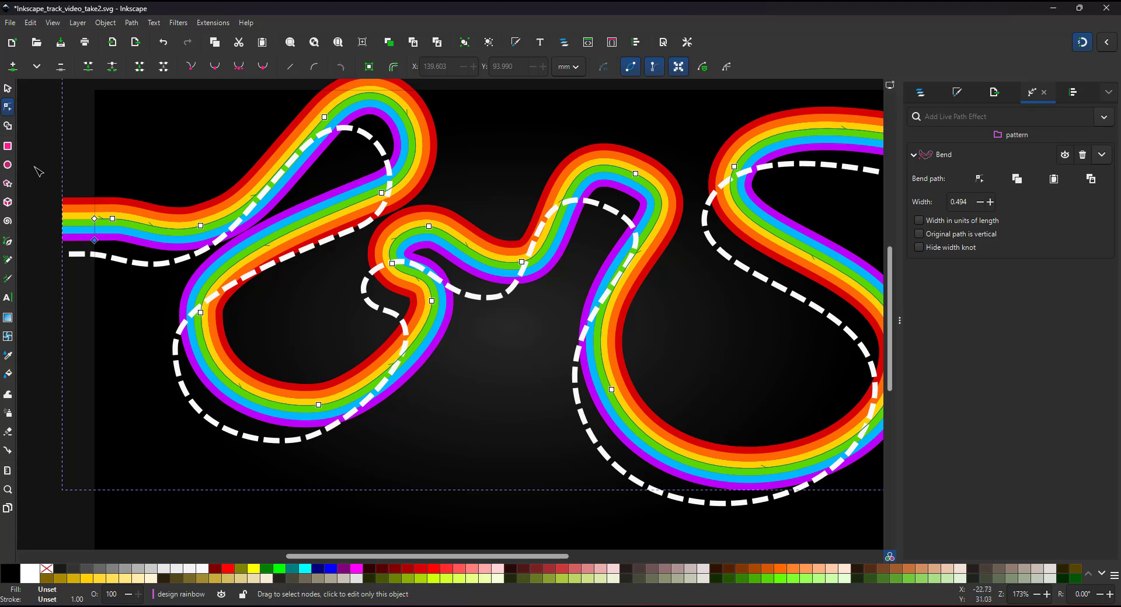
pyautogui.click(8, 88)
# - Move the bent rainbow to X -23.632 and Y 6.935 mm so it is centred on the dashed path
pyautogui.moveTo(126, 213); pyautogui.dragTo(139, 233)
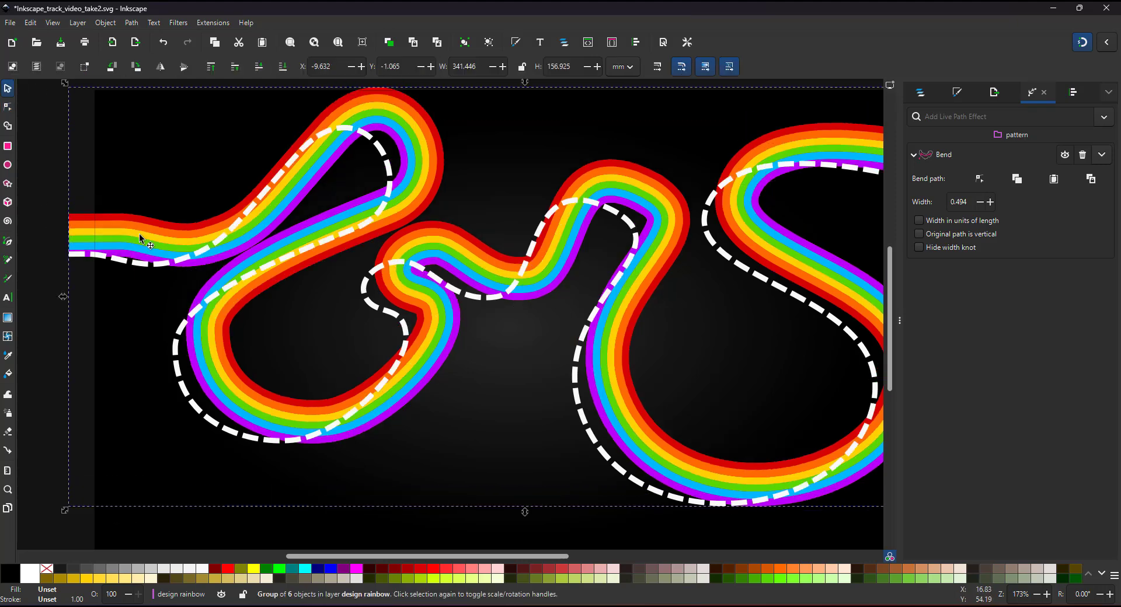
pyautogui.press('Left')
pyautogui.press('Left')
pyautogui.press('Left')
pyautogui.press('Left')
pyautogui.press('Left')
pyautogui.press('Left')
pyautogui.press('Left')
pyautogui.press('Left')
pyautogui.press('Left')
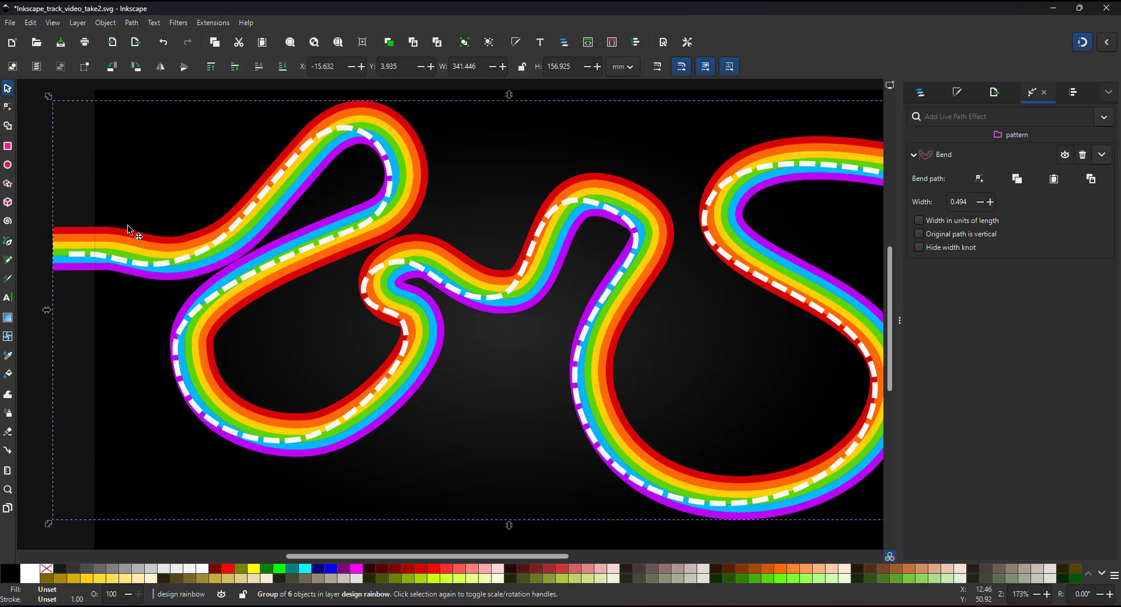
pyautogui.press('Down')
pyautogui.press('Down')
pyautogui.press('Down')
pyautogui.press('Left')
pyautogui.press('Left')
pyautogui.press('Up')
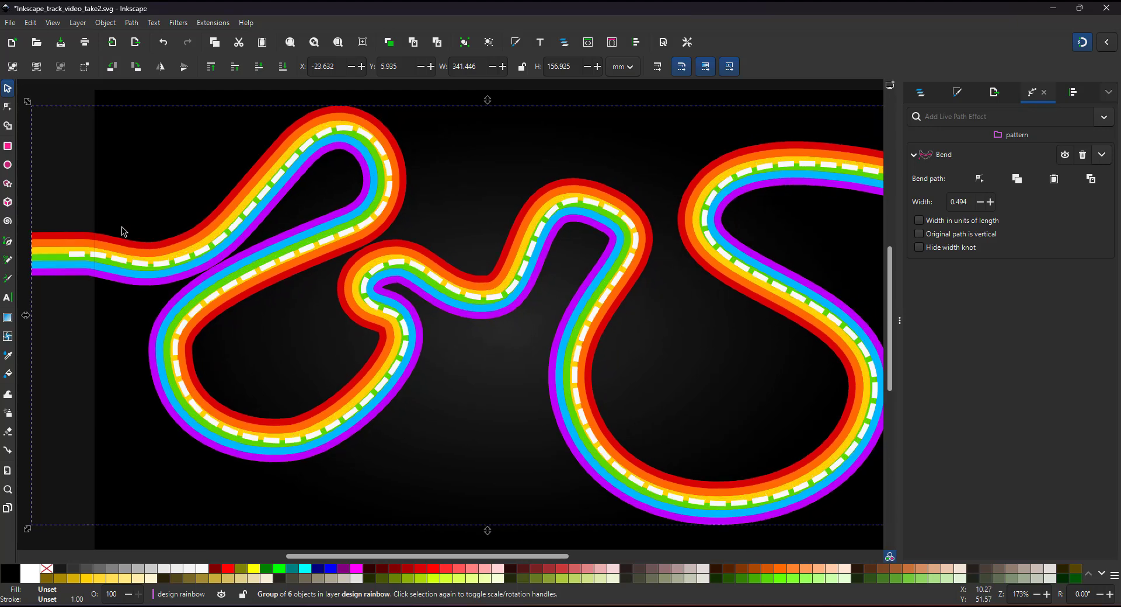
pyautogui.press('Down')
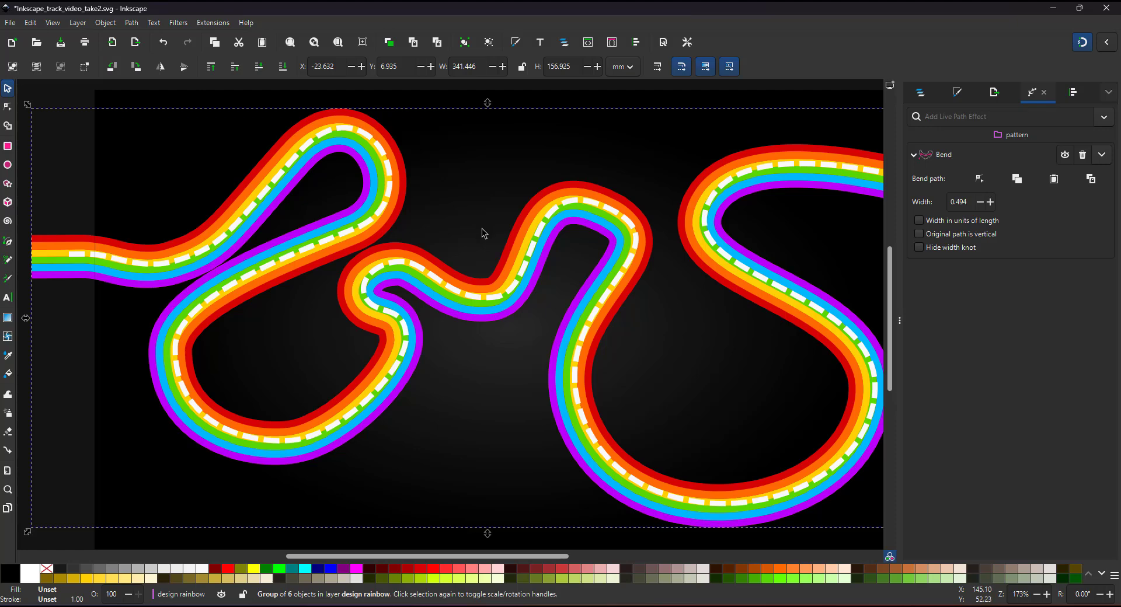
# - Hide the dashed loop path in the design rainbow layer
pyautogui.hscroll(3, 482, 232)
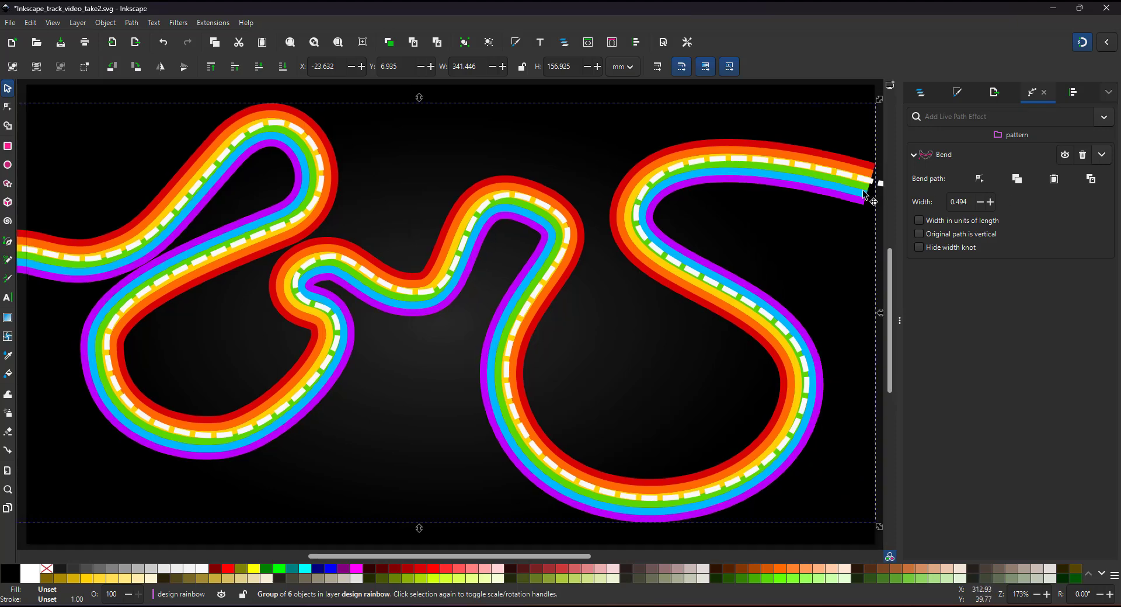
pyautogui.click(920, 91)
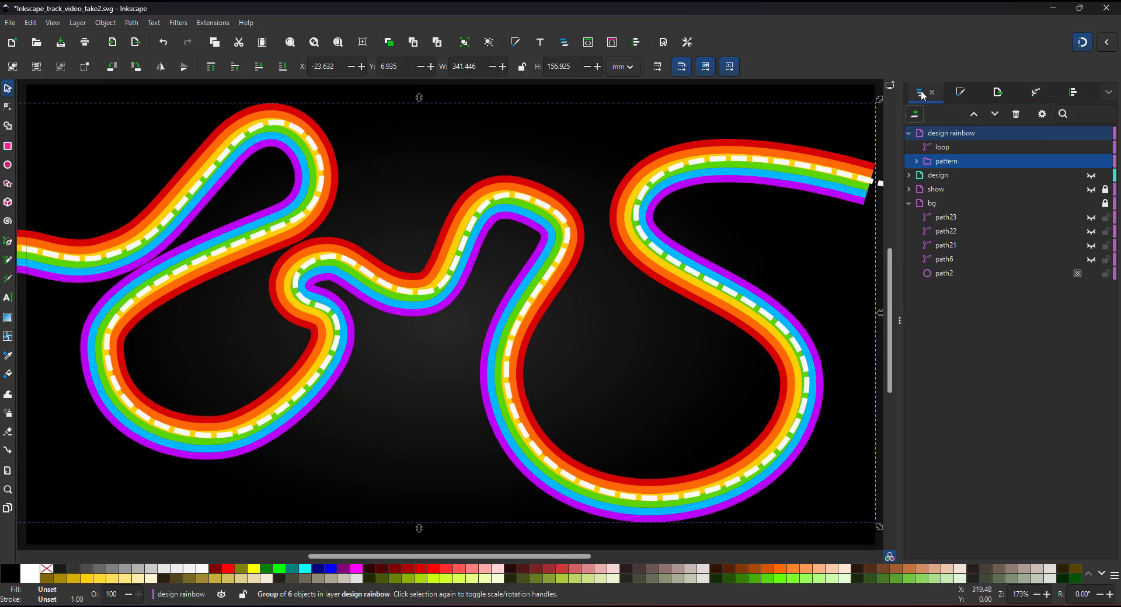
pyautogui.click(1090, 147)
# - Shift the whole bent rainbow pattern to the right so its end runs past the page edge, and clear the selection
pyautogui.click(915, 161)
pyautogui.click(947, 163)
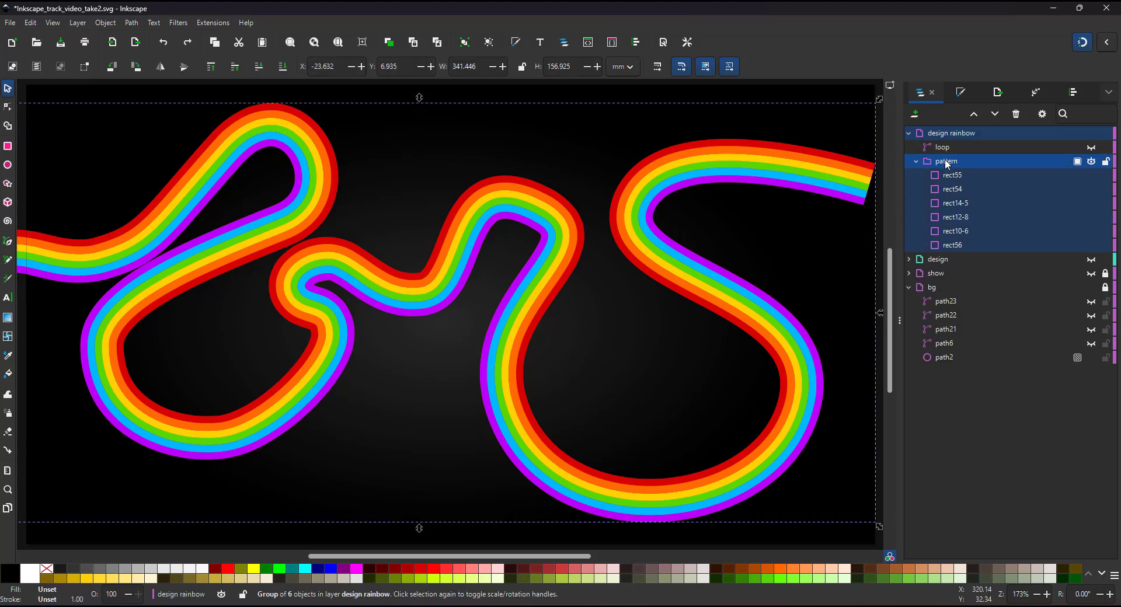
pyautogui.moveTo(639, 245); pyautogui.dragTo(678, 252)
pyautogui.click(939, 175)
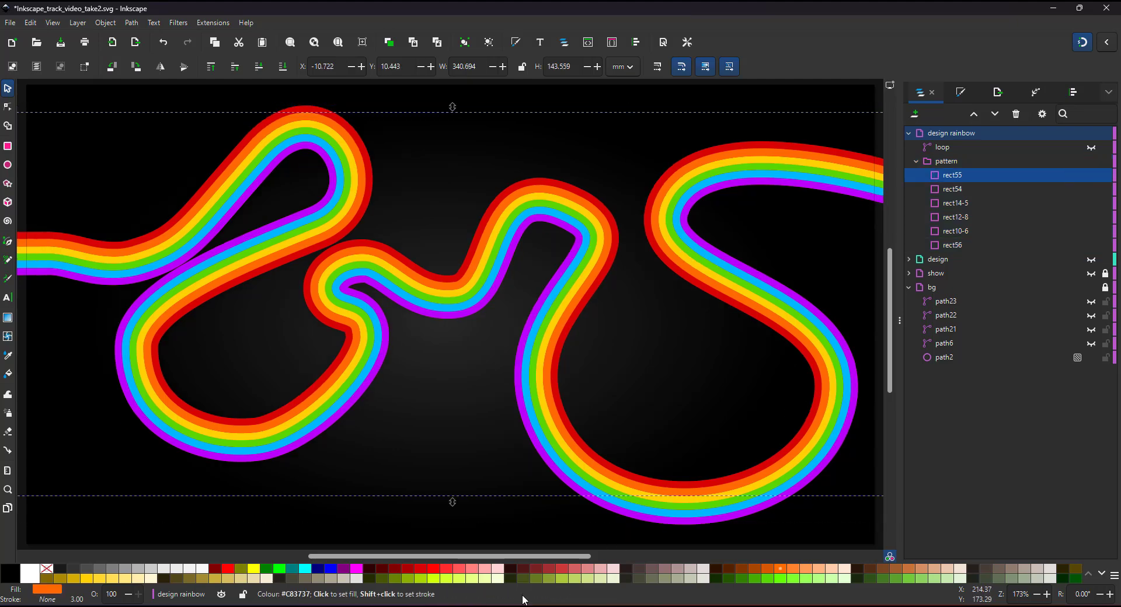
pyautogui.press('Escape')
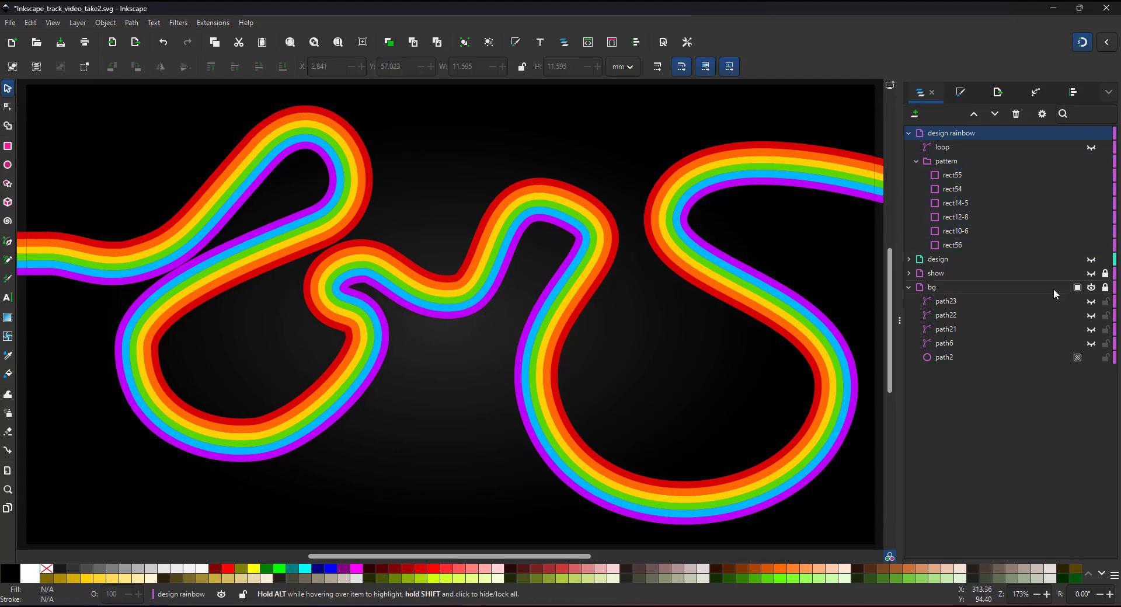